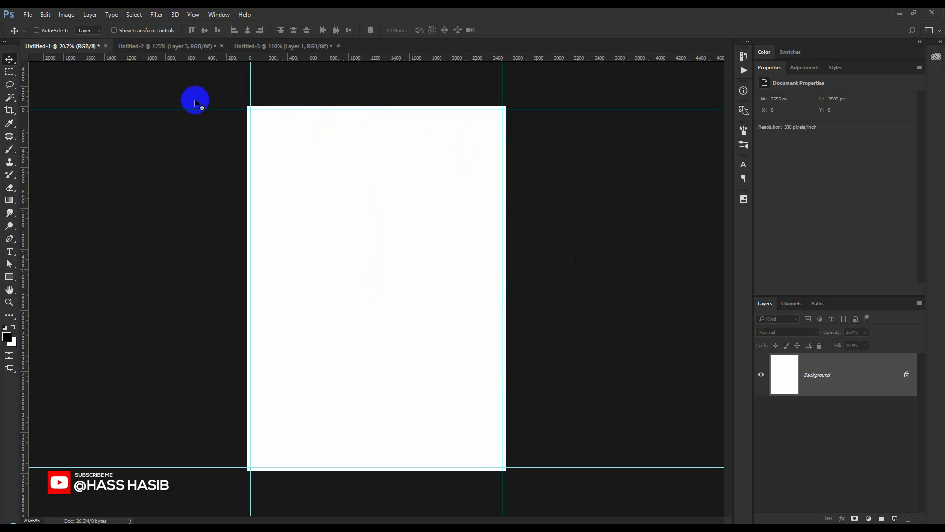
Step: Add an inner vertical and horizontal guide at the page's top-left corner, using a margin-sized square marquee moved inside the existing guides as spacer
scroll(232, 93, up, 5)
scroll(190, 133, up, 3)
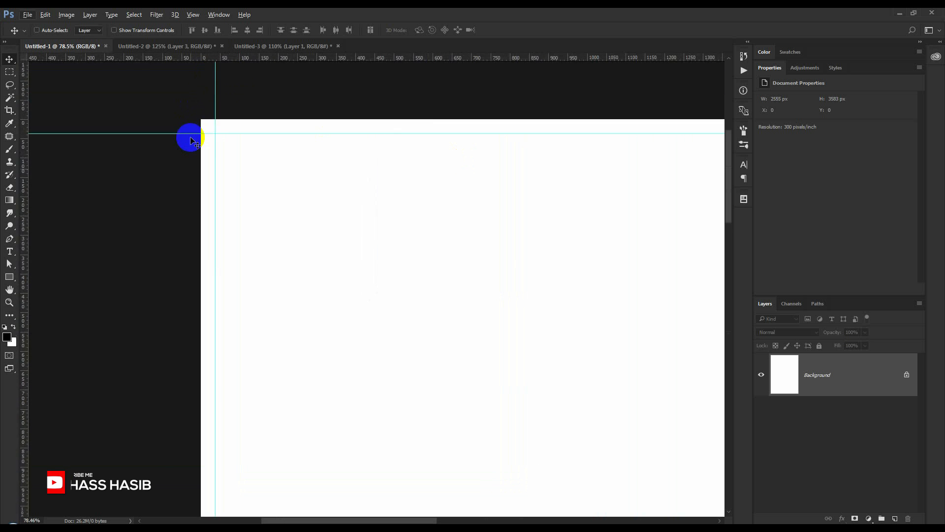
scroll(196, 148, up, 4)
click(9, 73)
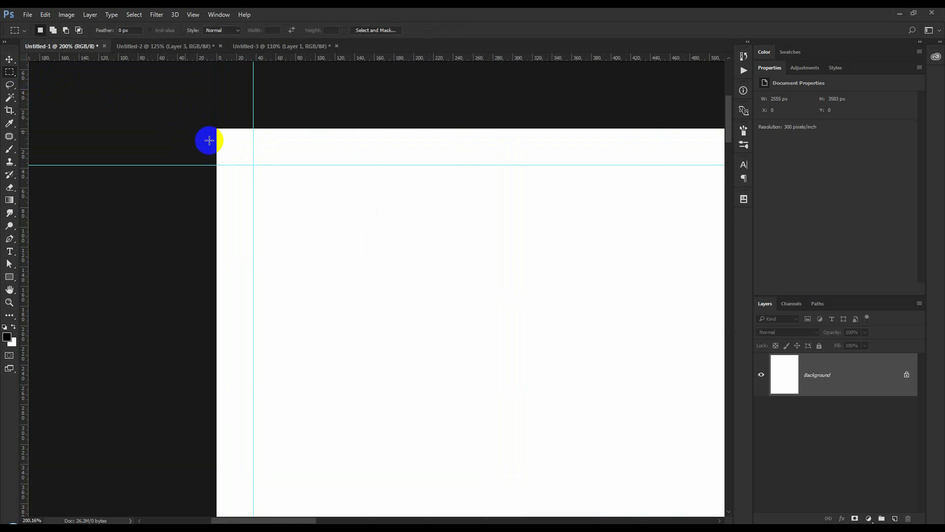
drag(217, 128, 274, 186)
drag(280, 60, 298, 202)
drag(23, 166, 289, 195)
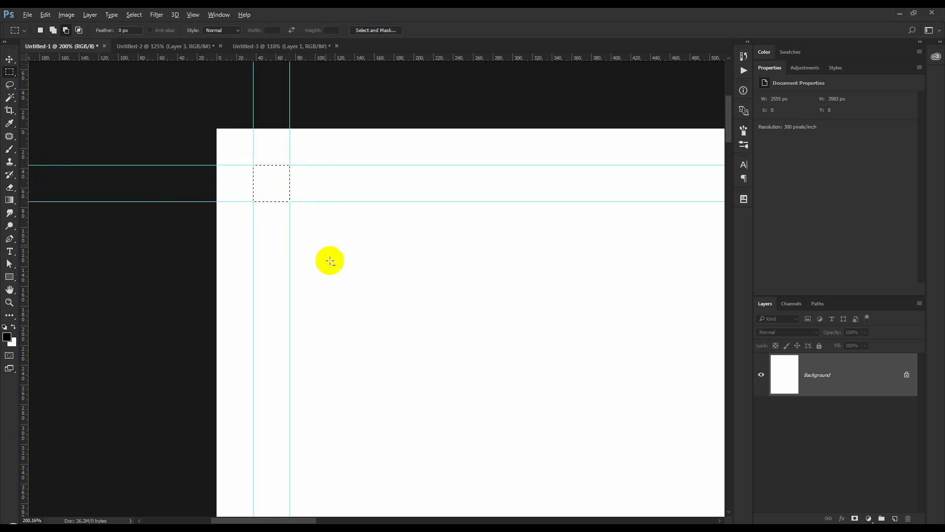
Step: Add matching inner vertical and horizontal guides at the page's bottom-right corner with a margin-sized marquee as spacer, and clear the selection
scroll(325, 254, down, 15)
scroll(531, 468, up, 12)
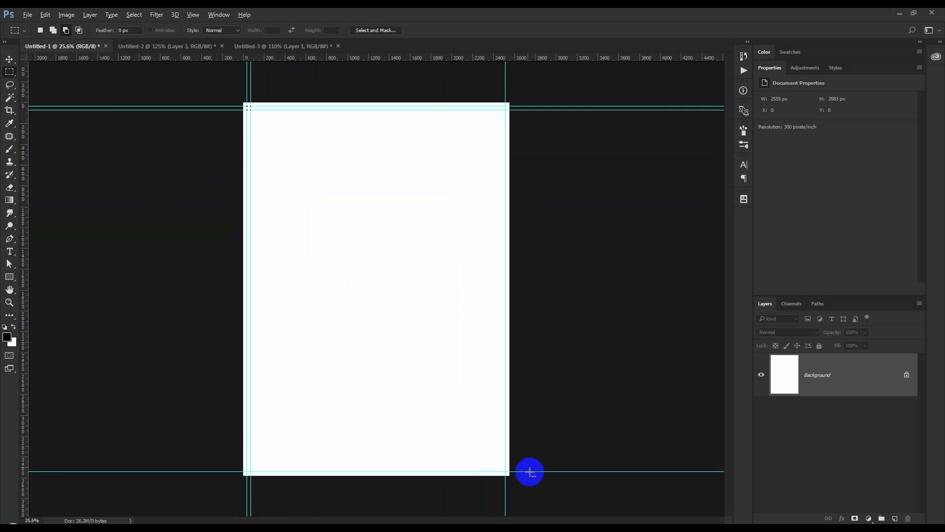
drag(529, 455, 392, 198)
scroll(419, 317, up, 5)
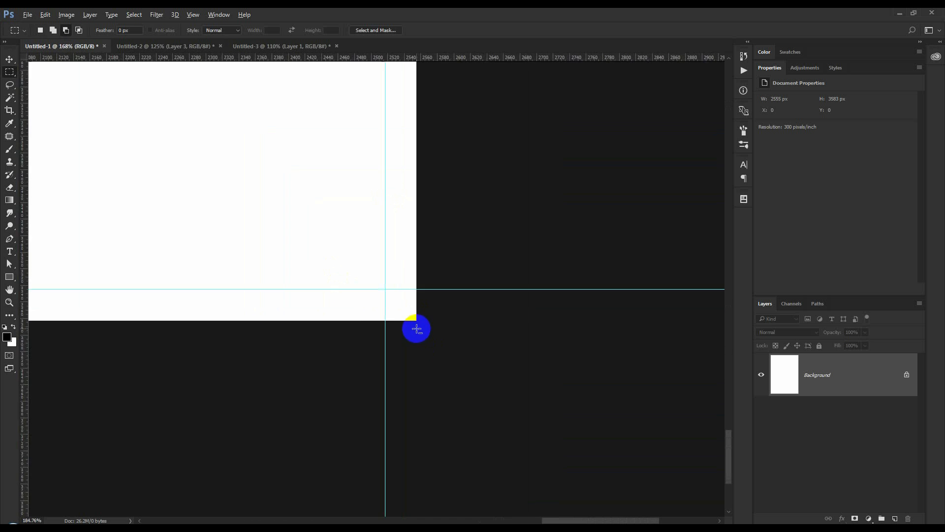
drag(416, 318, 335, 231)
drag(336, 58, 364, 217)
drag(33, 221, 315, 219)
scroll(395, 229, down, 4)
scroll(395, 229, down, 10)
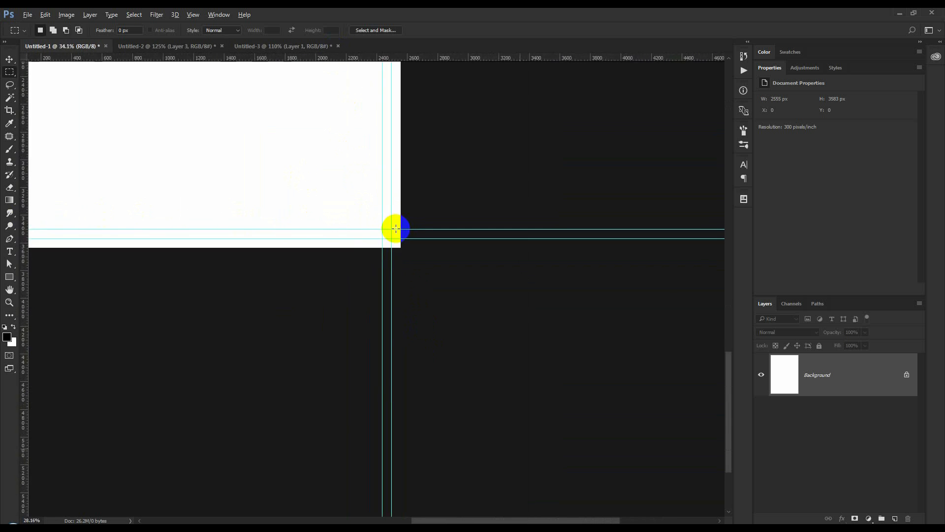
scroll(392, 229, up, 1)
click(15, 63)
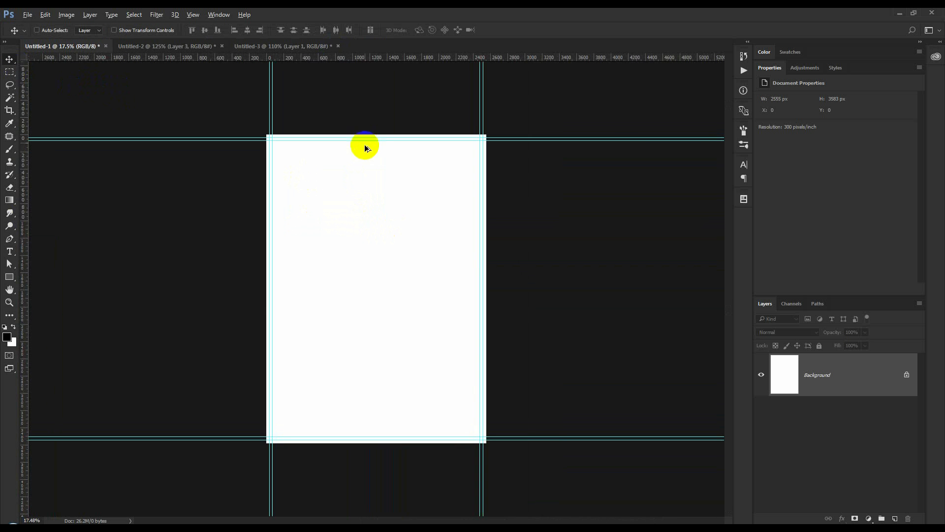
scroll(366, 147, up, 1)
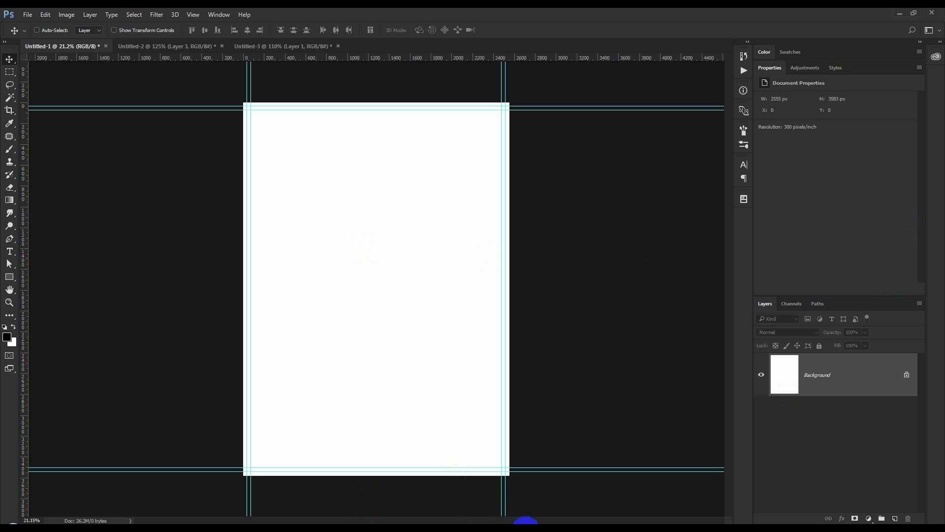
Step: In the Untitled-3 phone image, start a Pen path at the screen's left border and follow the ribbon's inner edge to its middle bend
click(525, 48)
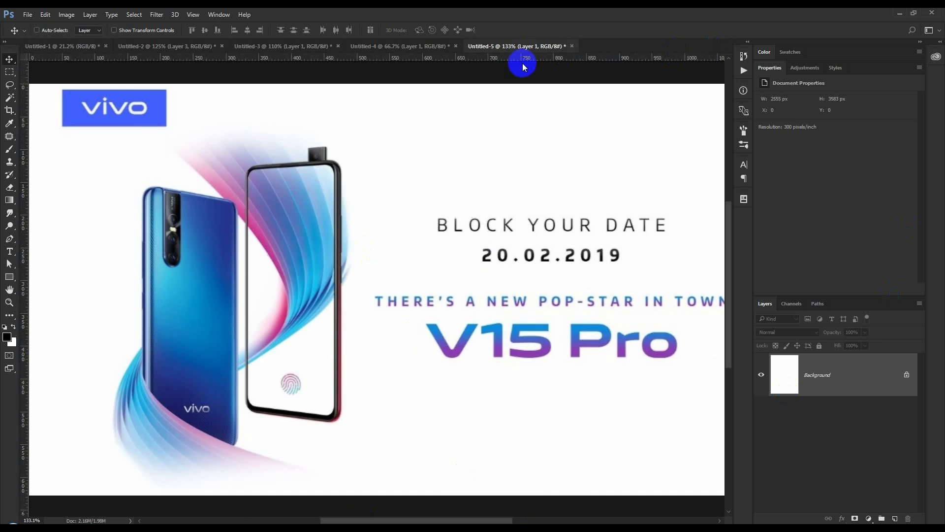
drag(523, 67, 523, 69)
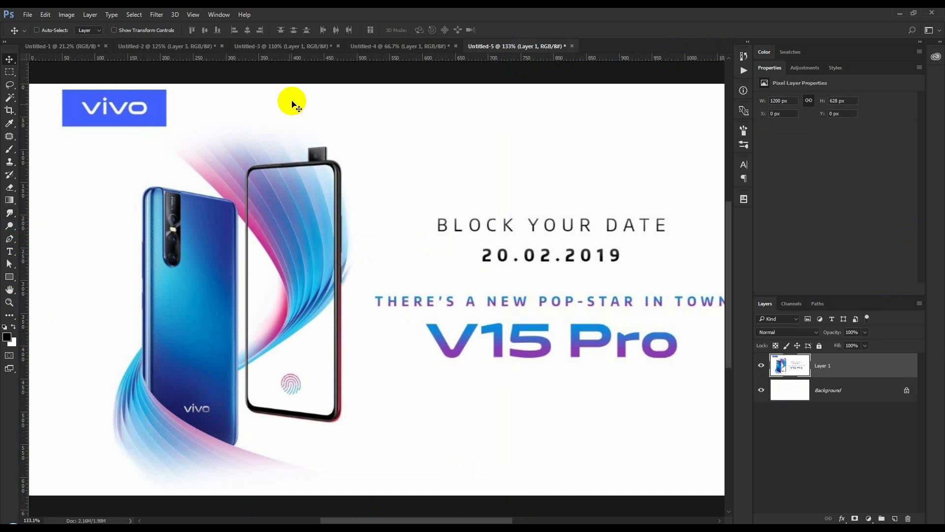
click(368, 47)
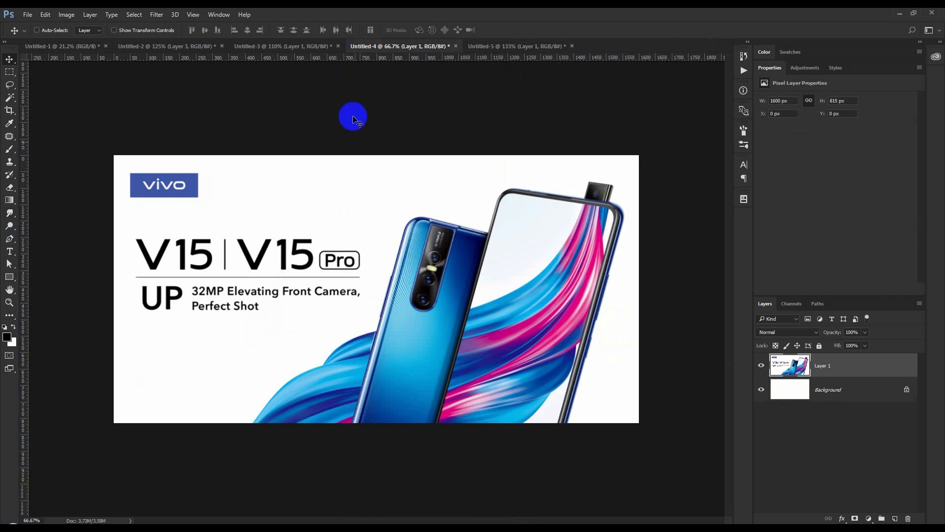
click(323, 46)
click(12, 253)
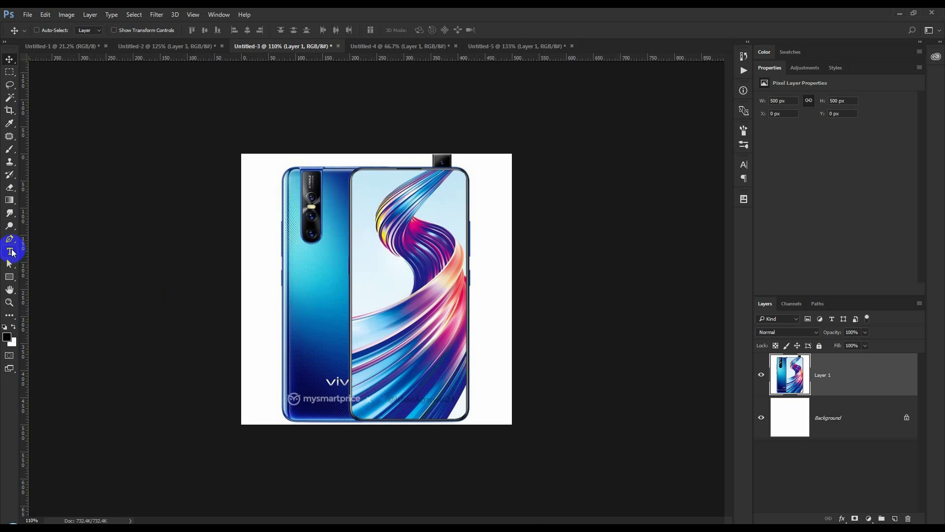
scroll(365, 334, up, 10)
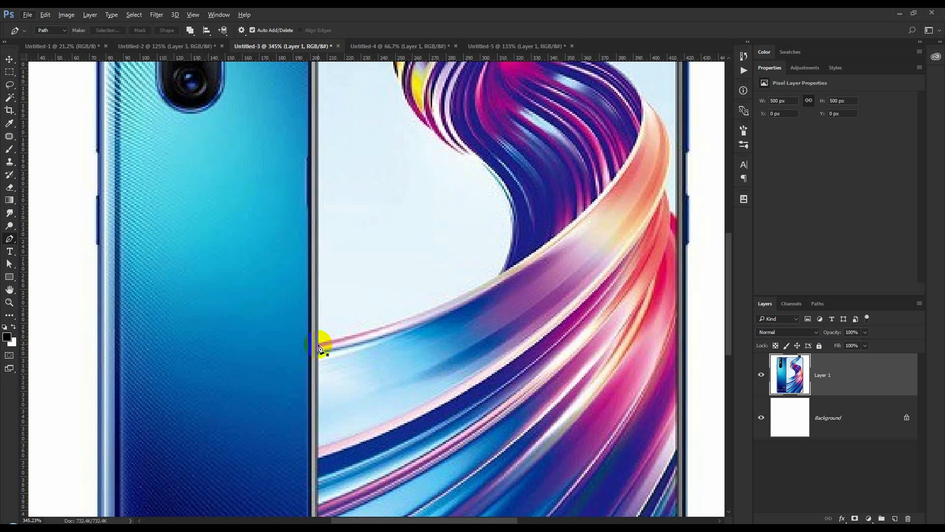
click(319, 345)
drag(501, 275, 537, 245)
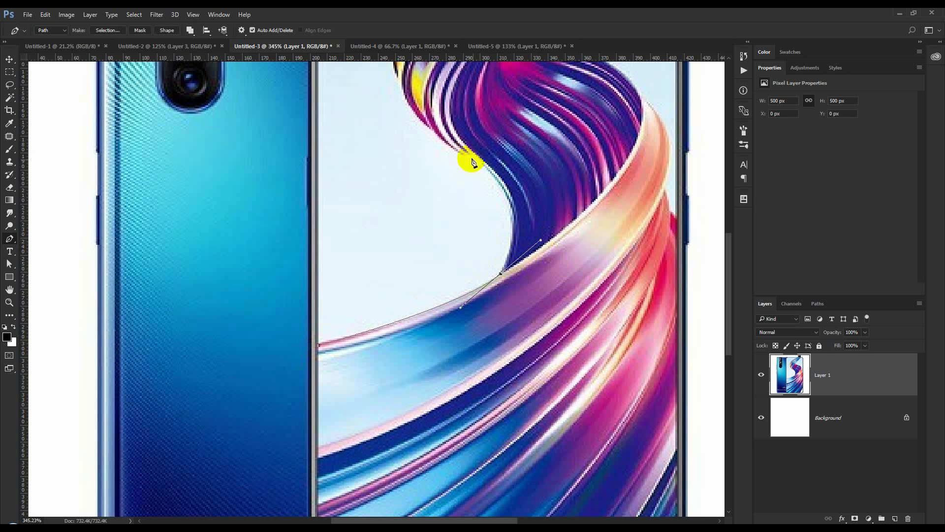
drag(472, 155, 446, 148)
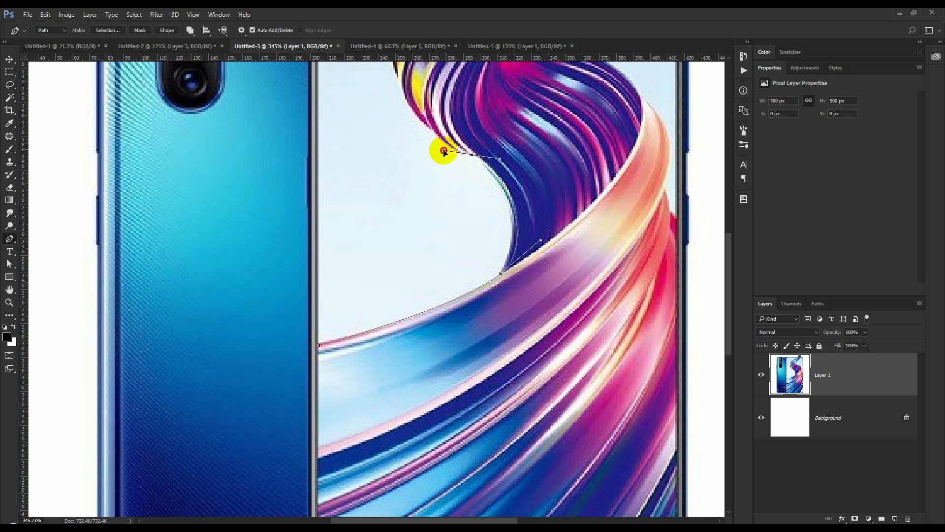
Step: Continue the Pen path around the ribbon's left outer curve up to the top border of the phone screen
scroll(437, 202, up, 5)
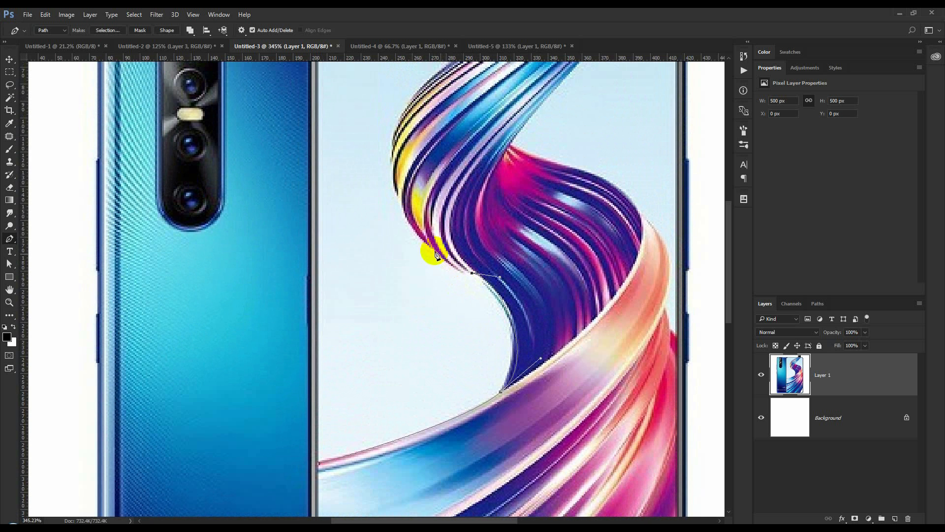
drag(433, 251, 419, 229)
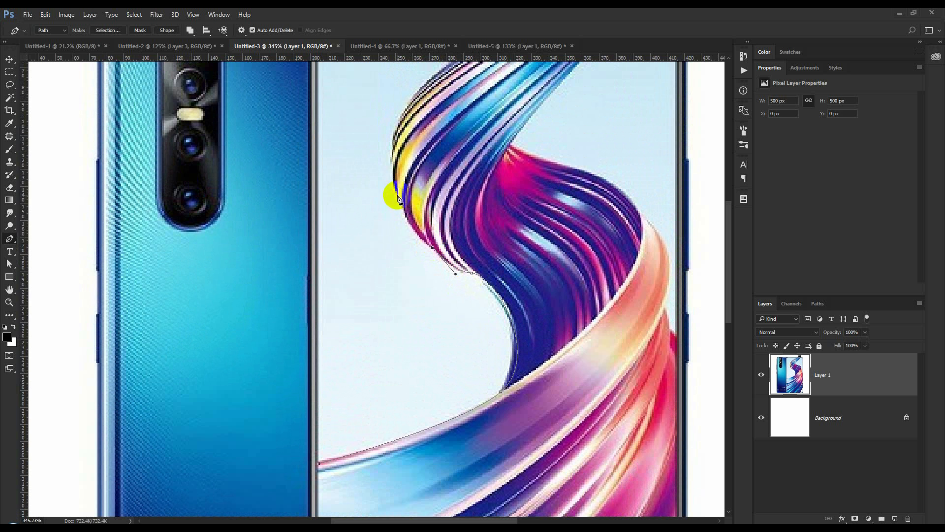
drag(397, 195, 392, 168)
scroll(417, 142, up, 2)
drag(410, 134, 328, 244)
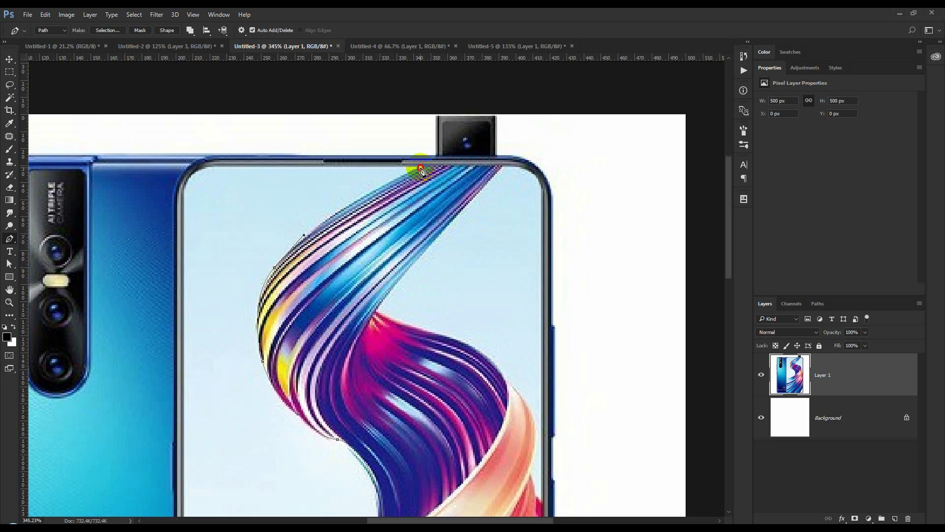
drag(450, 162, 513, 127)
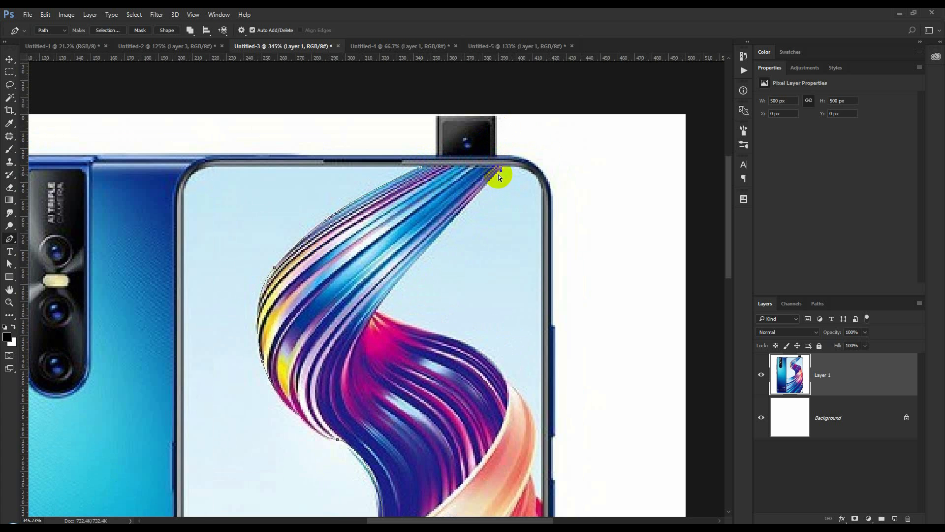
Step: Continue the Pen path down the ribbon's right side, through the inner fold and along the purple section to the orange fold
click(380, 312)
drag(367, 321, 368, 331)
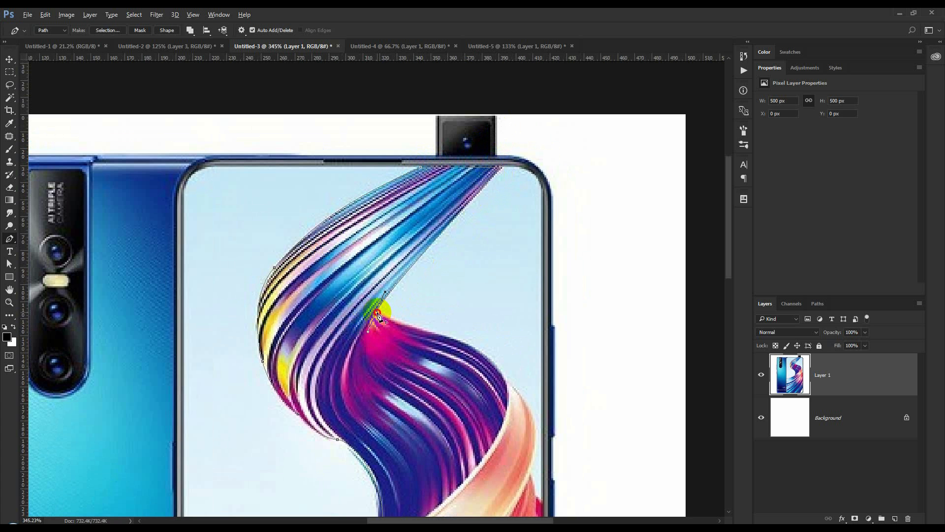
alt+click(377, 313)
click(430, 331)
click(465, 338)
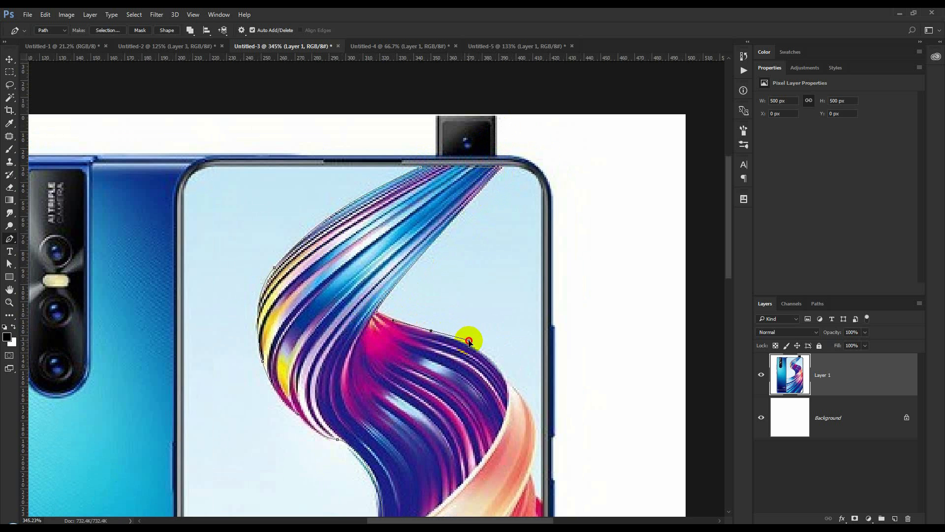
click(498, 366)
click(505, 381)
click(513, 396)
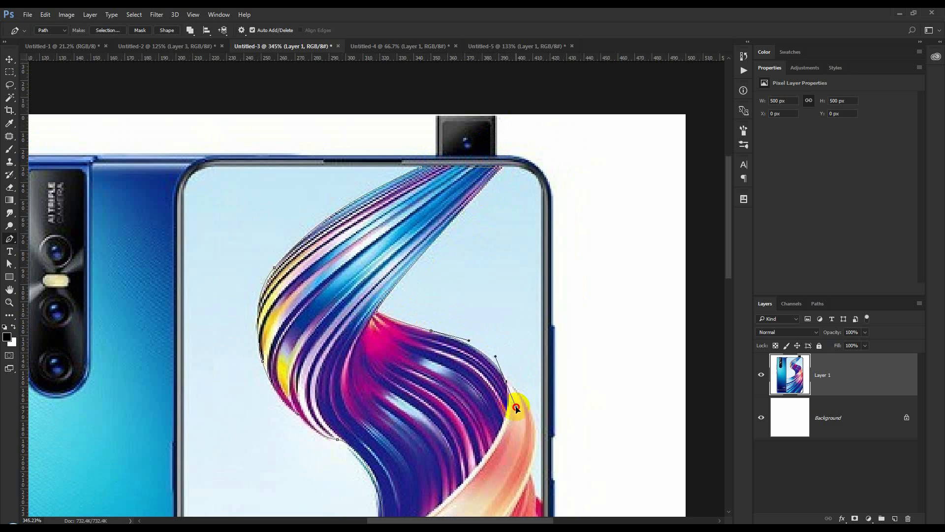
alt+click(506, 382)
Step: Extend the Pen path along the ribbon's orange fold and the screen's right border to the bottom border
drag(493, 349, 421, 163)
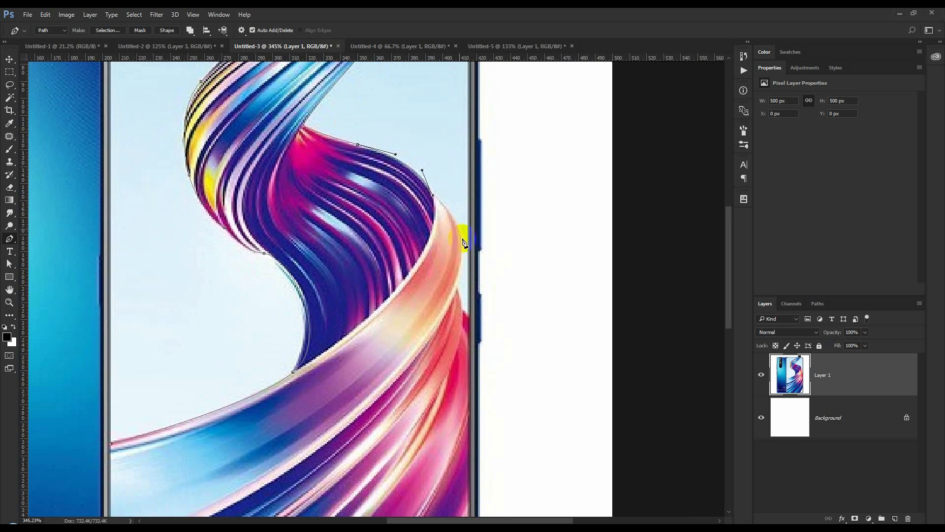
click(439, 201)
drag(438, 354, 437, 351)
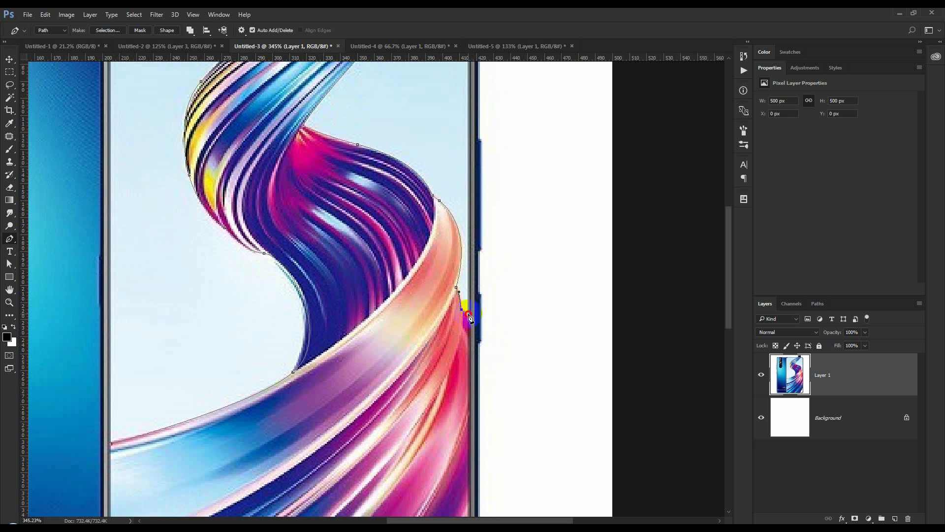
drag(469, 314, 477, 218)
drag(469, 416, 456, 264)
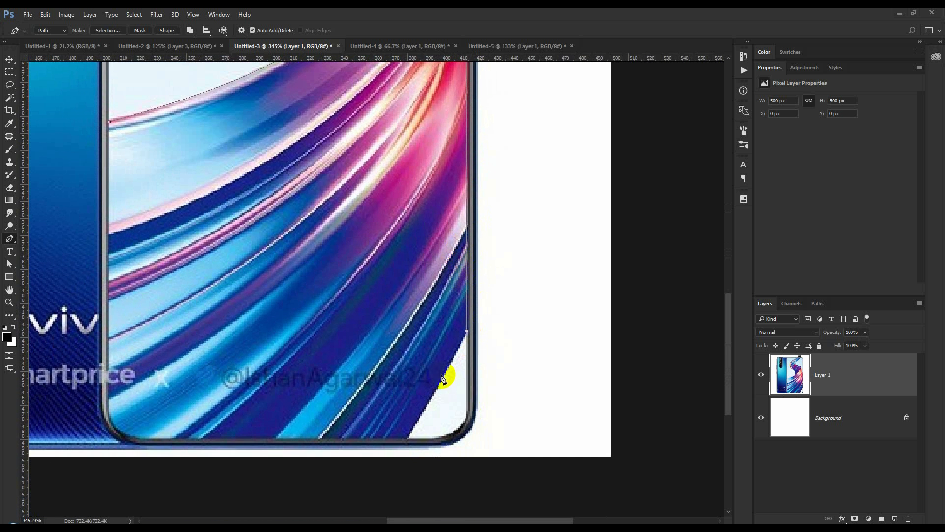
drag(406, 439, 385, 473)
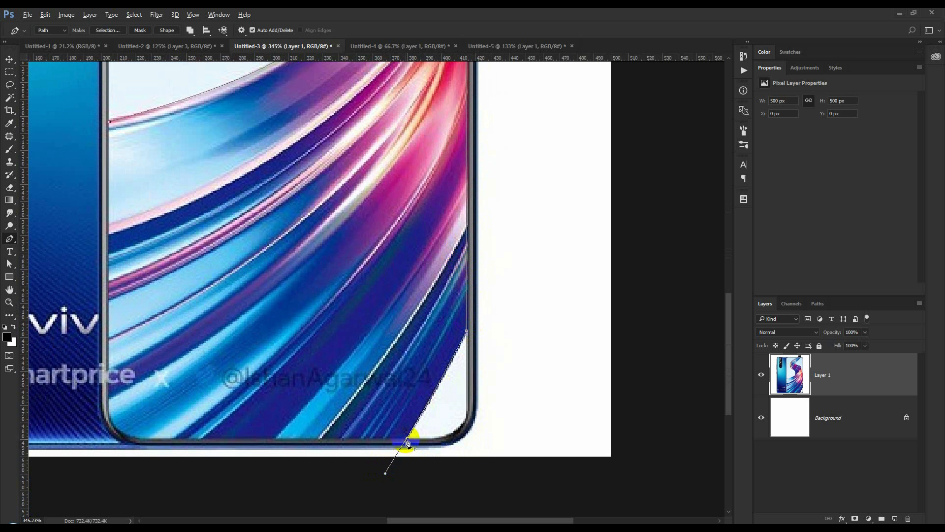
Step: Close the Pen path along the phone screen's bottom and left borders and convert it to a selection
drag(140, 439, 124, 437)
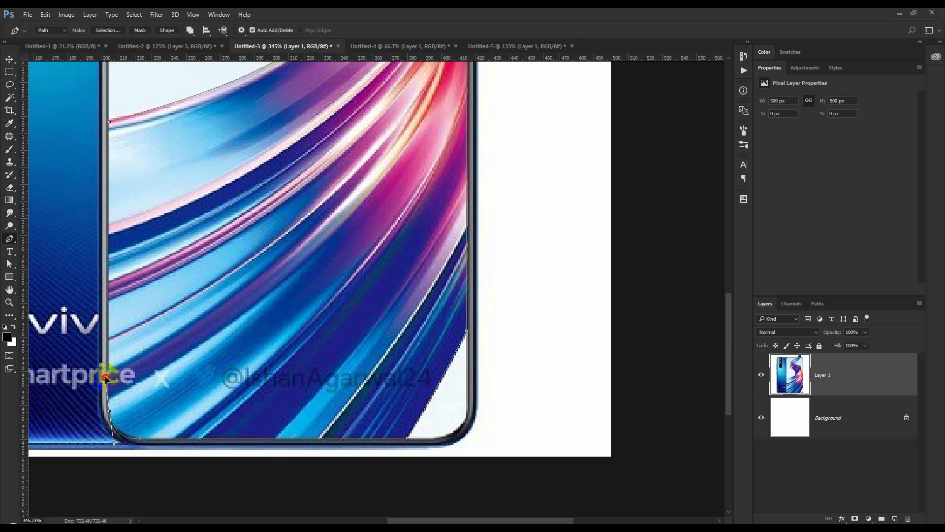
click(109, 121)
scroll(142, 232, down, 10)
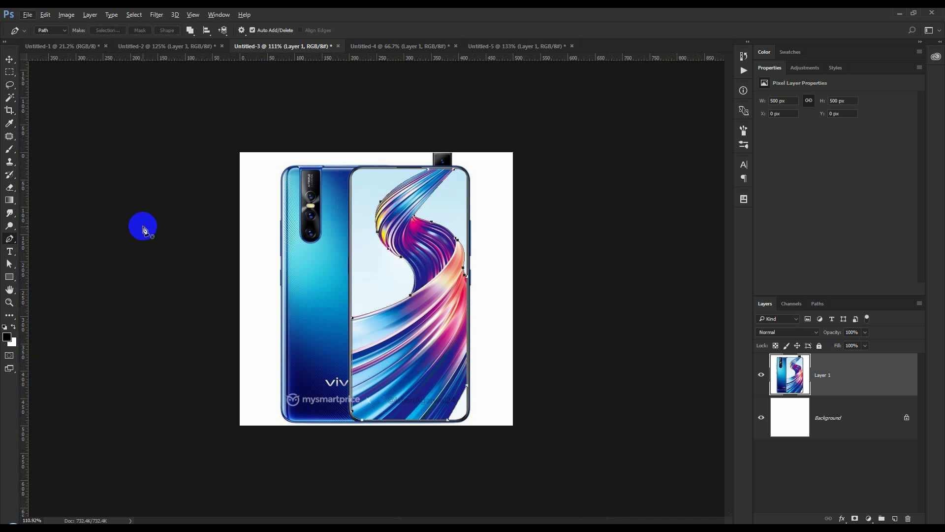
key(ctrl+Return)
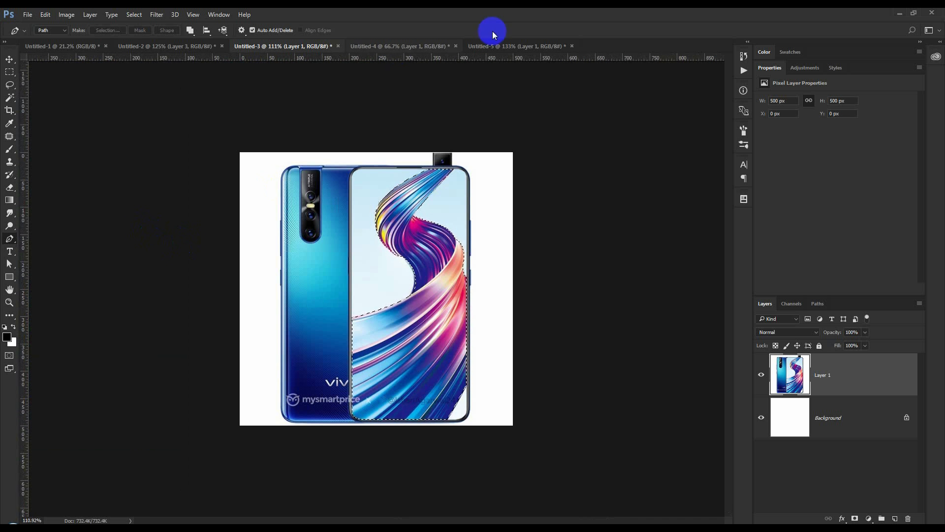
Step: Paste the copied ribbon into the Untitled-1 document and convert its layer to a smart object
click(84, 46)
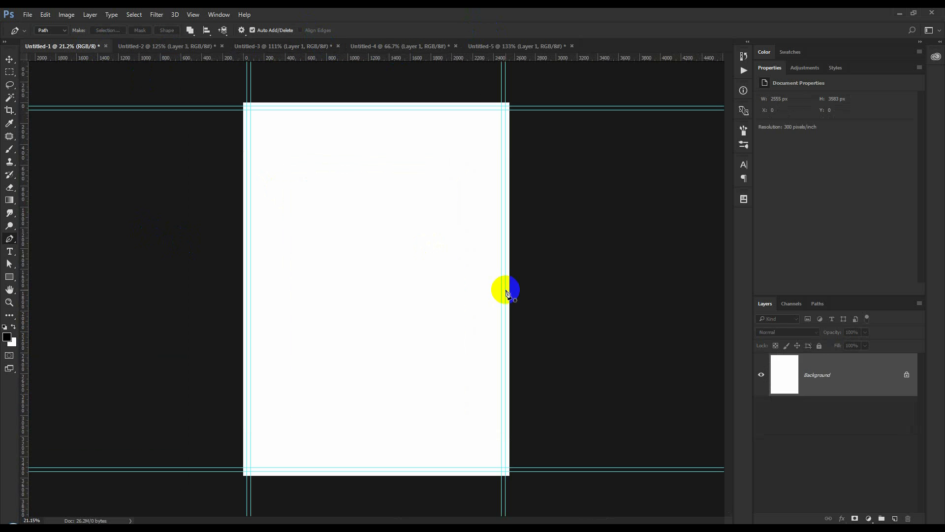
key(ctrl+v)
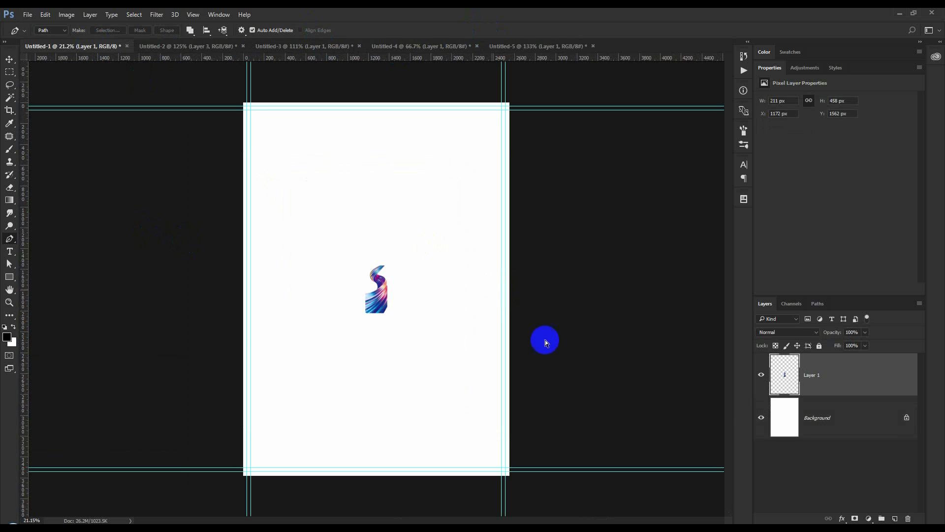
right_click(850, 374)
click(767, 191)
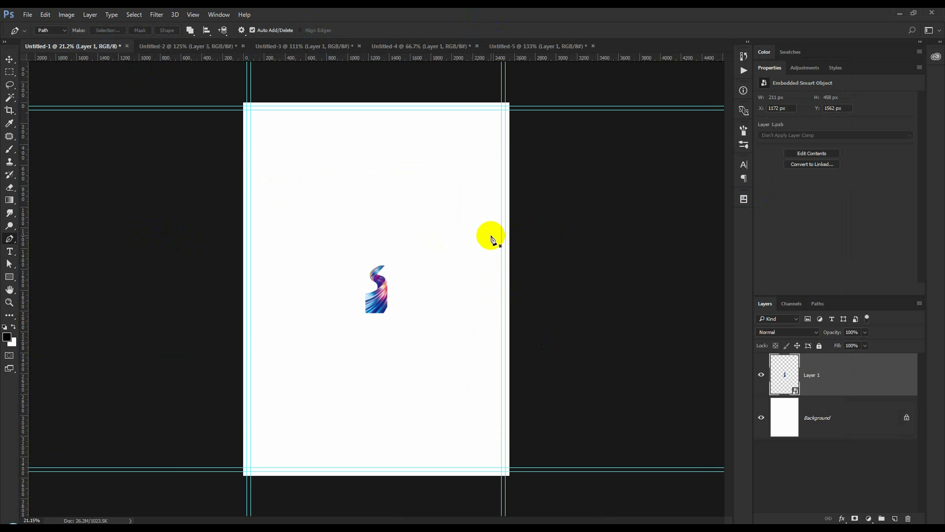
Step: Free-transform the ribbon: rotate it 60 degrees, enlarge it to about 594%, and move it over the page's lower-left area
key(ctrl+t)
drag(426, 242, 456, 330)
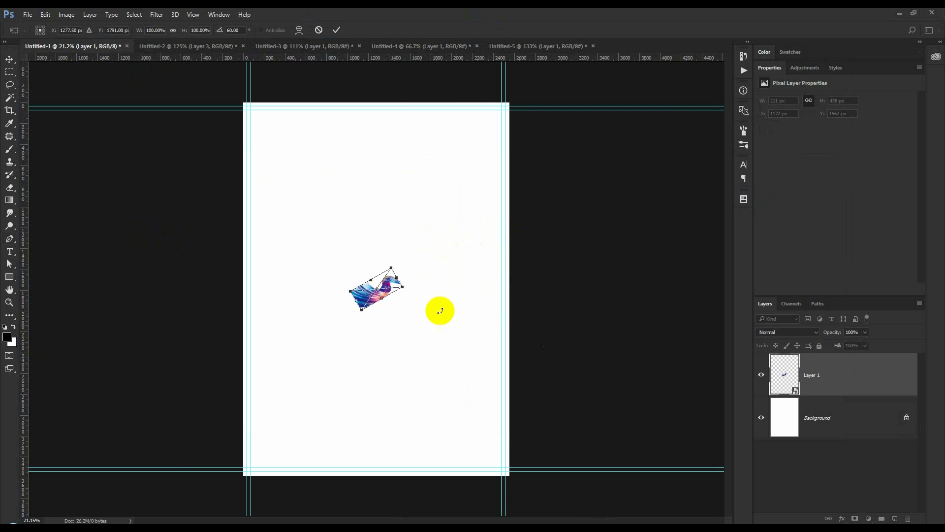
drag(404, 288, 535, 279)
drag(463, 261, 382, 331)
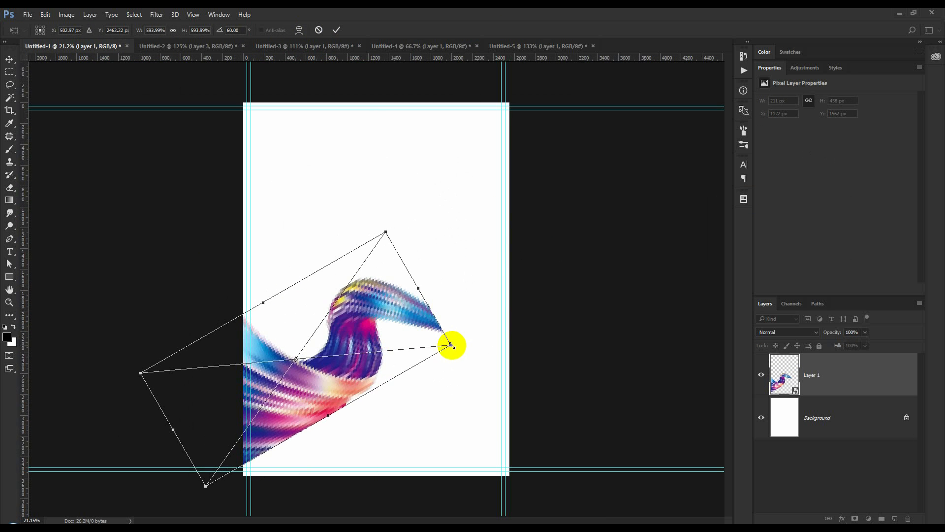
Step: Enlarge the ribbon to about 754%, rotate it slightly further and flip it vertically
drag(452, 345, 537, 340)
drag(612, 350, 612, 372)
right_click(451, 352)
click(490, 501)
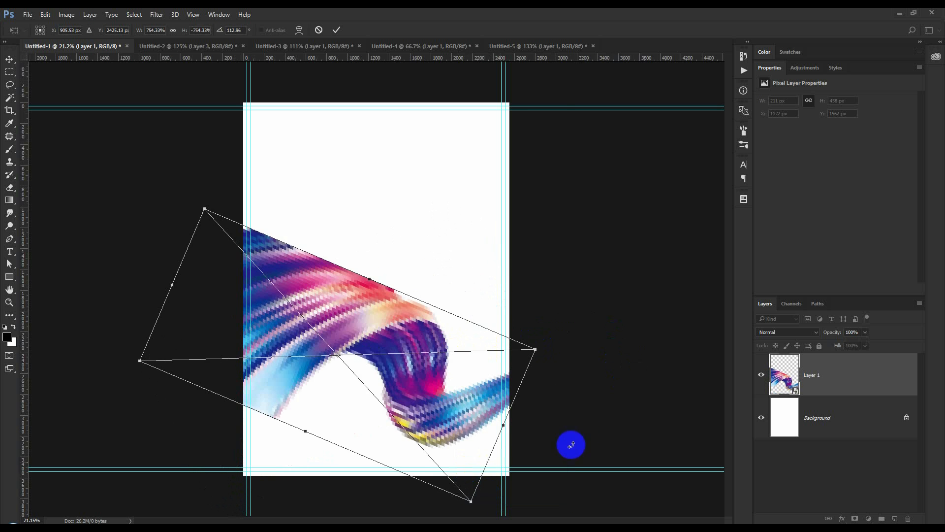
Step: Rotate the flipped ribbon to about 90 degrees, enlarge it to about 954%, align its end with the page's right edge and commit the transform
drag(570, 443, 587, 304)
drag(544, 374, 572, 402)
drag(452, 373, 443, 369)
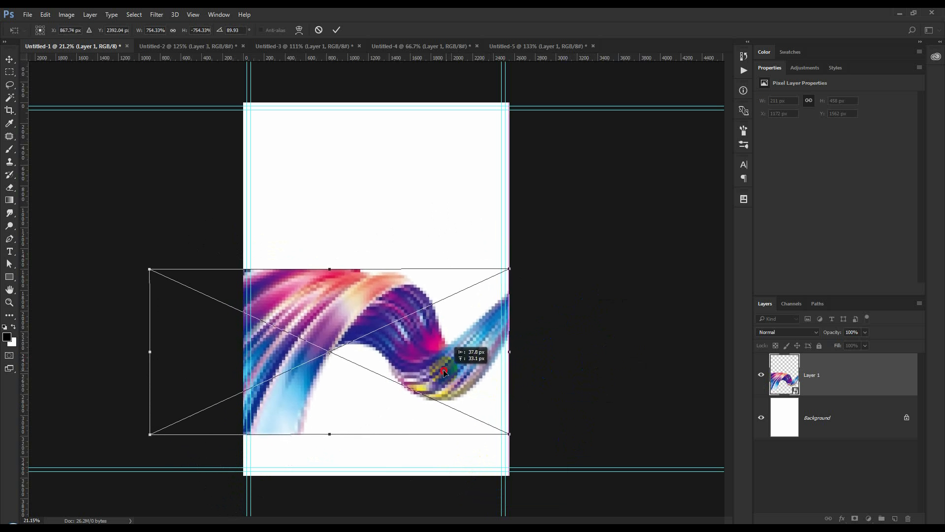
drag(151, 434, 54, 477)
drag(250, 420, 285, 374)
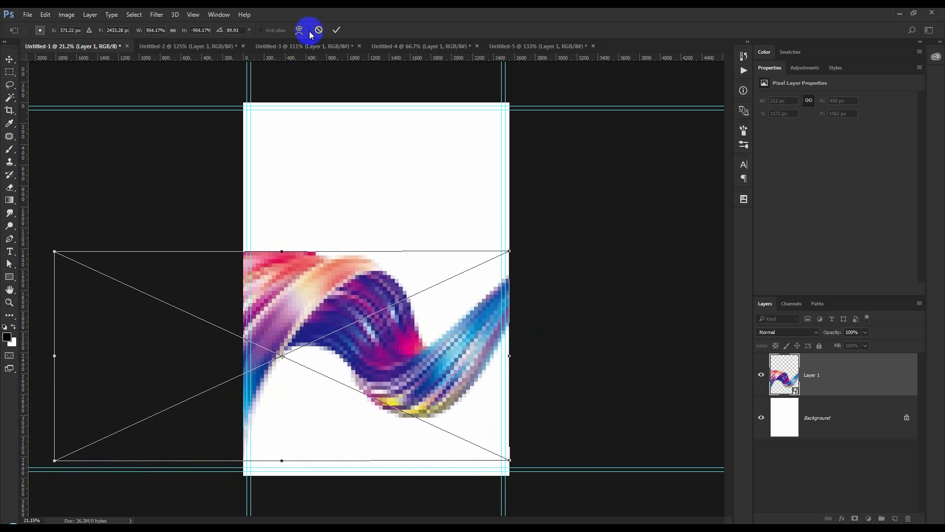
click(335, 30)
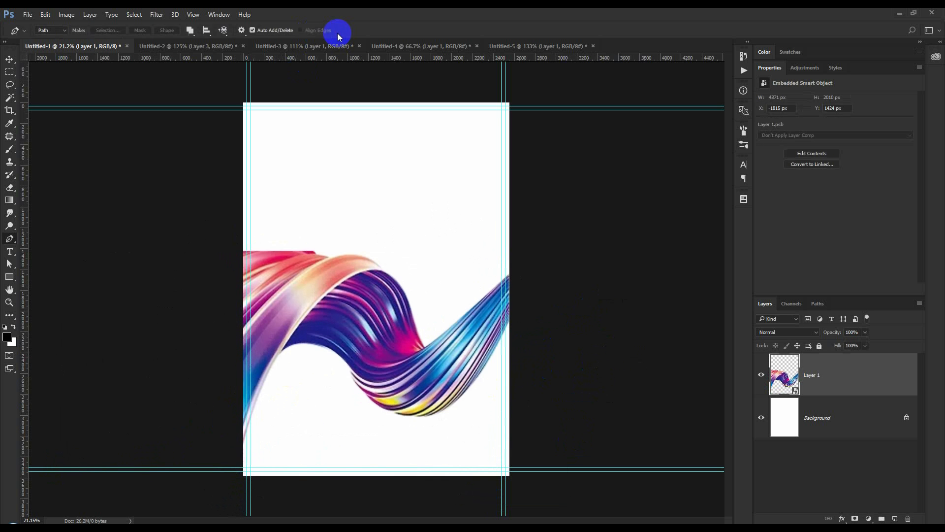
Step: Free-transform the ribbon again to about 1021% width and 1117% height, rotated to about 86 degrees
click(9, 60)
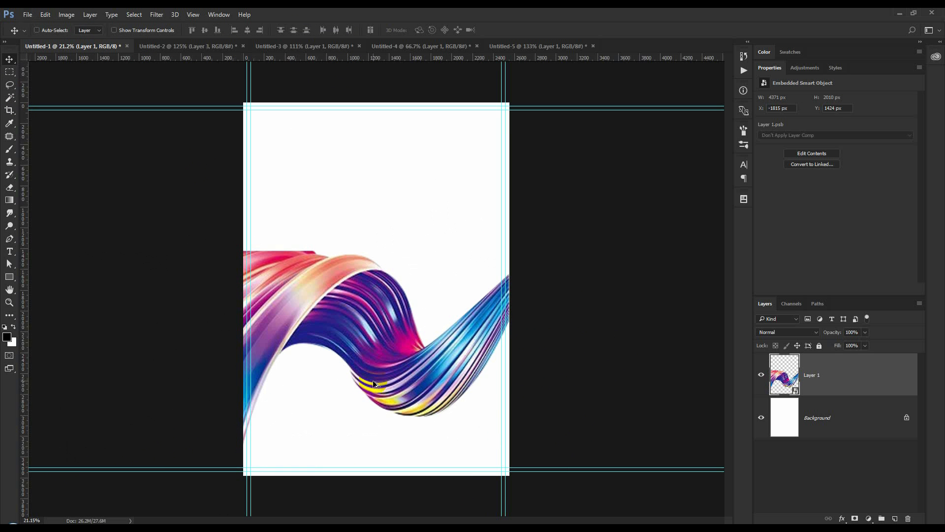
scroll(373, 380, up, 1)
mouse_move(392, 365)
mouse_down()
mouse_move(391, 380)
mouse_move(394, 369)
mouse_up()
key(ctrl+t)
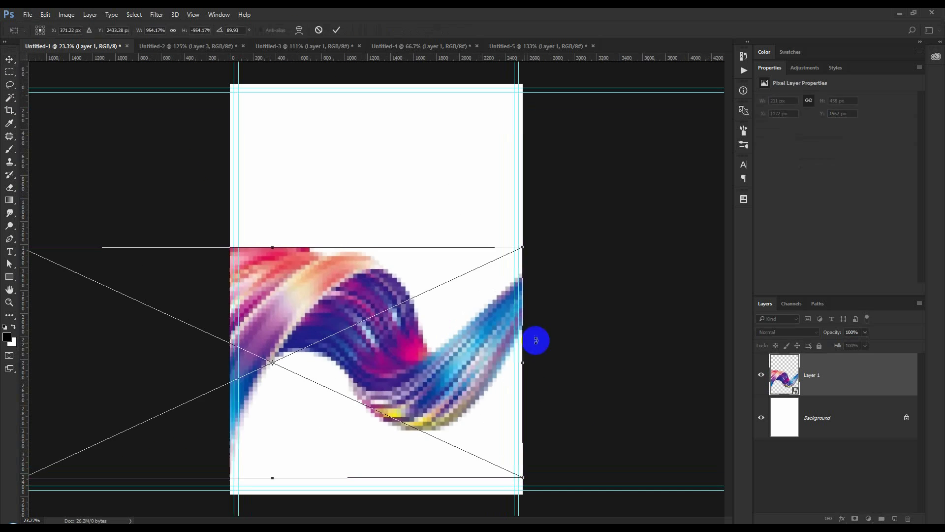
drag(524, 247, 545, 236)
drag(628, 262, 640, 231)
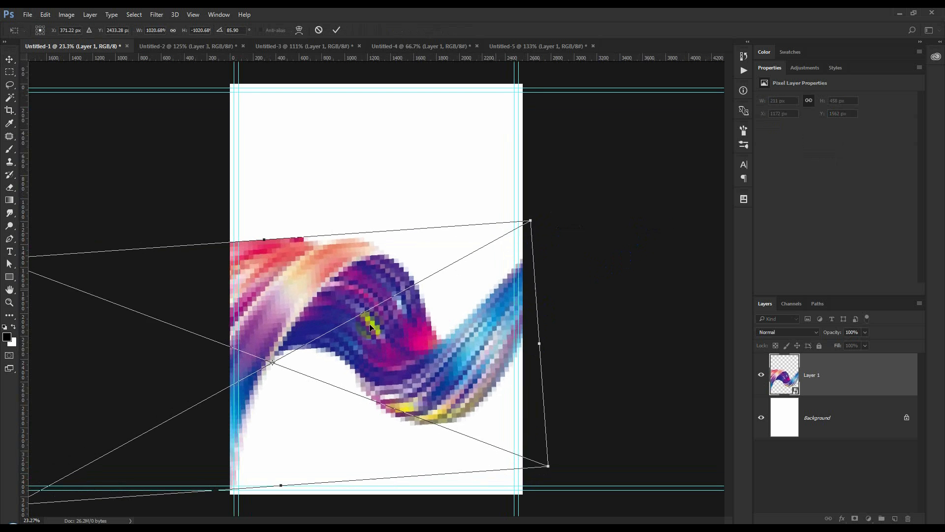
drag(539, 343, 556, 344)
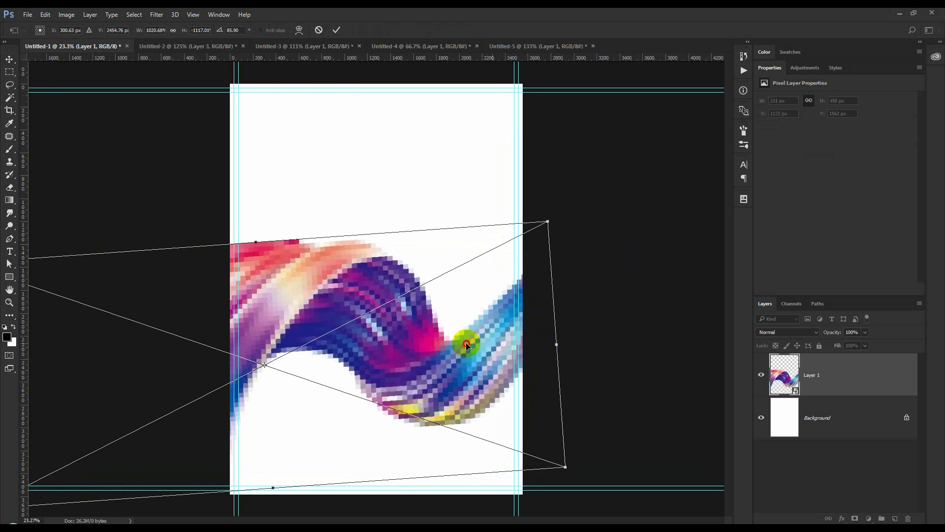
Step: Shift the ribbon towards the page's left side, flatten it to about 731% width, rotate it to about 81 degrees and commit
drag(467, 344, 447, 342)
drag(631, 333, 635, 324)
drag(226, 243, 225, 277)
drag(578, 382, 598, 358)
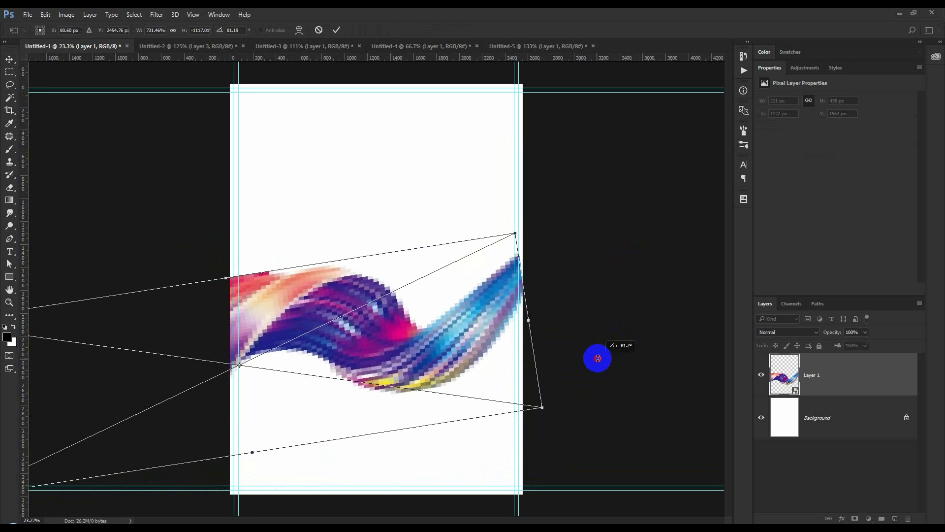
double_click(496, 320)
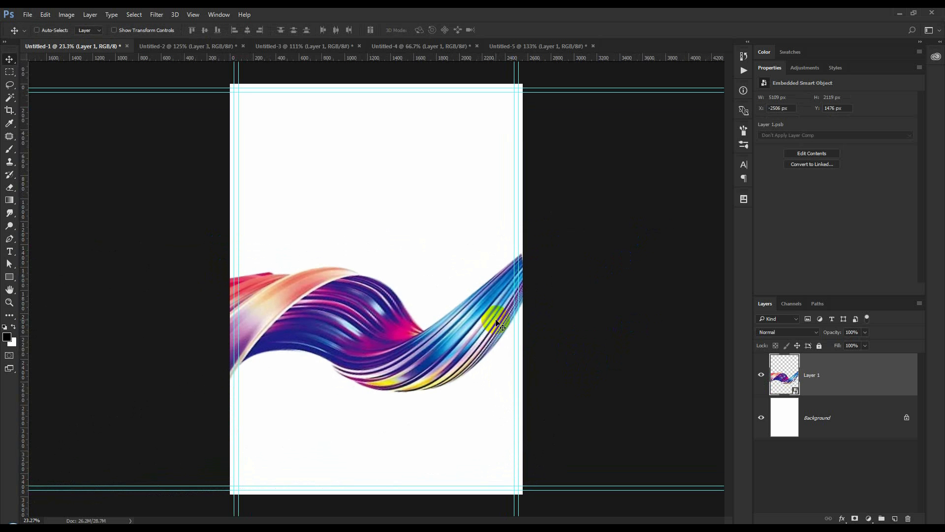
Step: Draw a closed Pen path around the bump on the ribbon's red upper-left edge and convert it to a selection
scroll(273, 277, up, 7)
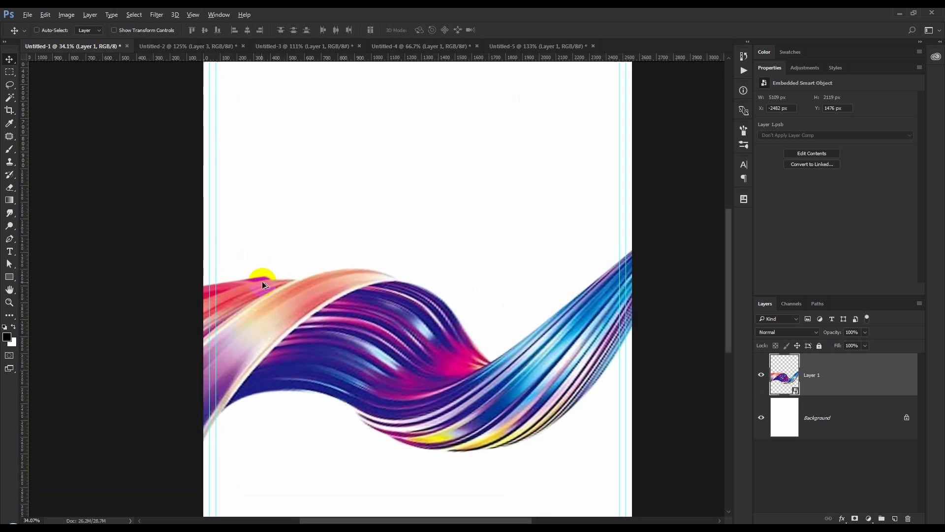
click(10, 240)
scroll(136, 281, up, 1)
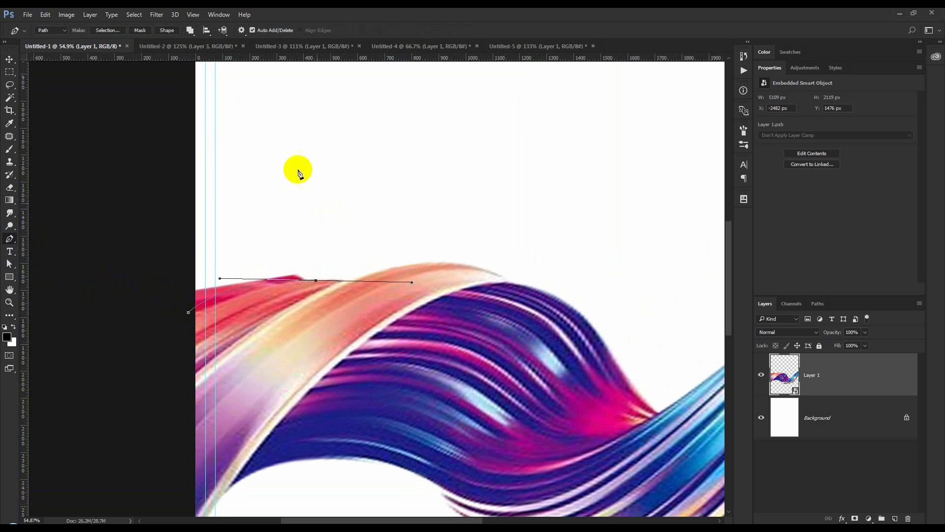
drag(292, 160, 272, 160)
drag(197, 220, 188, 253)
drag(163, 299, 165, 312)
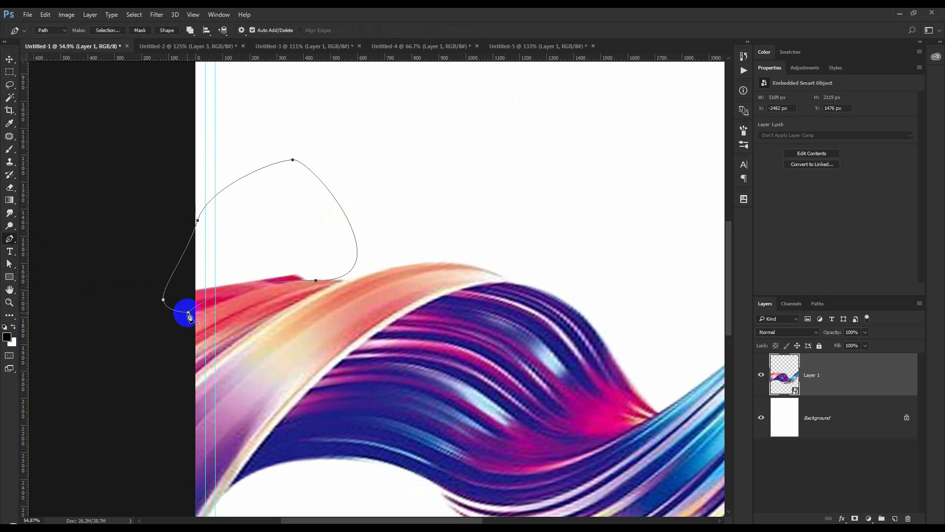
key(ctrl+Return)
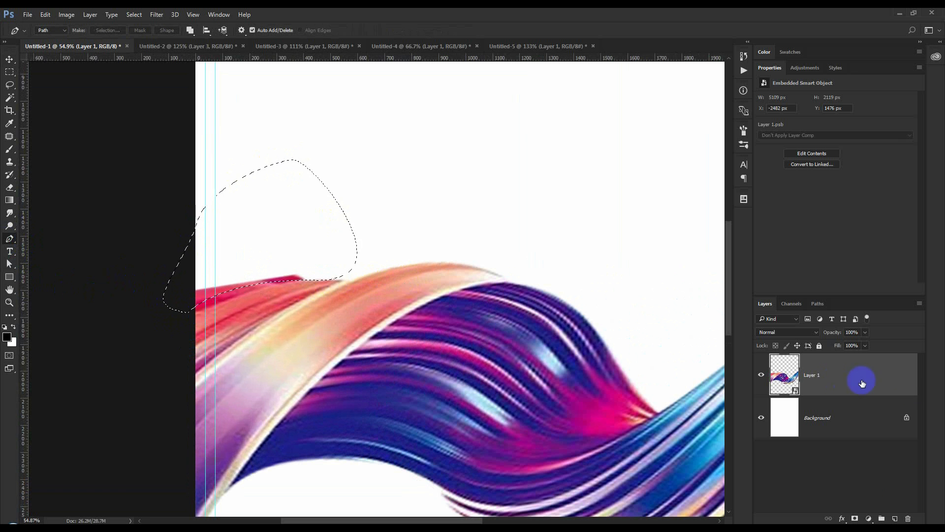
Step: Add a layer mask to Layer 1 that hides the selected bump on the ribbon's red edge
click(854, 517)
scroll(320, 296, down, 5)
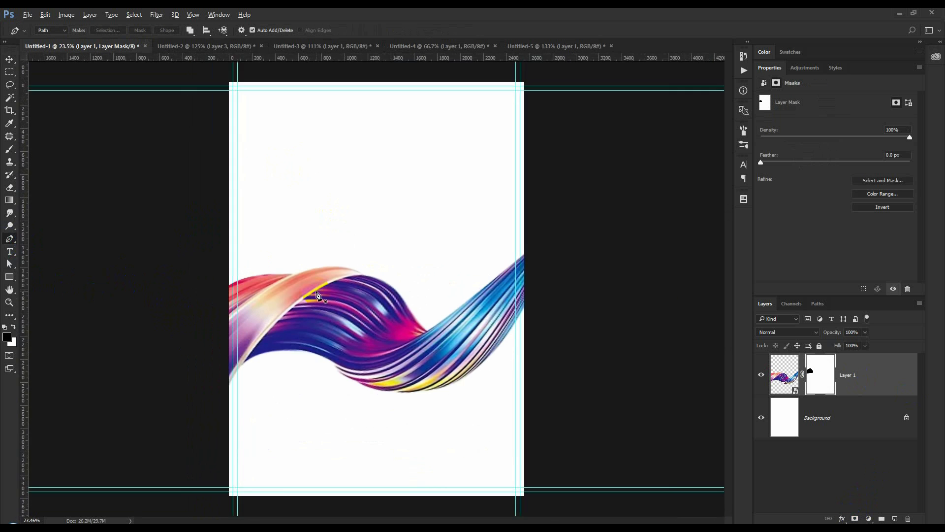
key(v)
scroll(404, 271, up, 1)
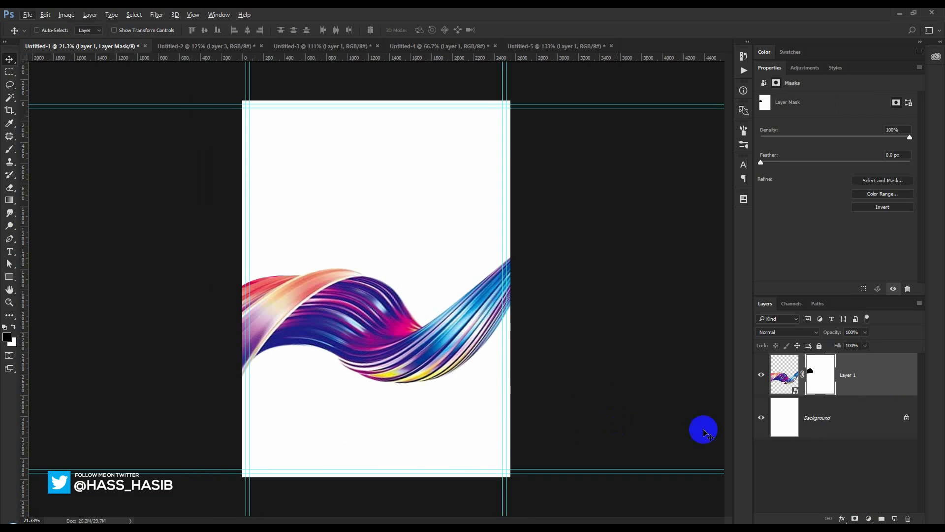
Step: Select the Background layer and set the foreground colour to light grey #ebebeb
click(821, 421)
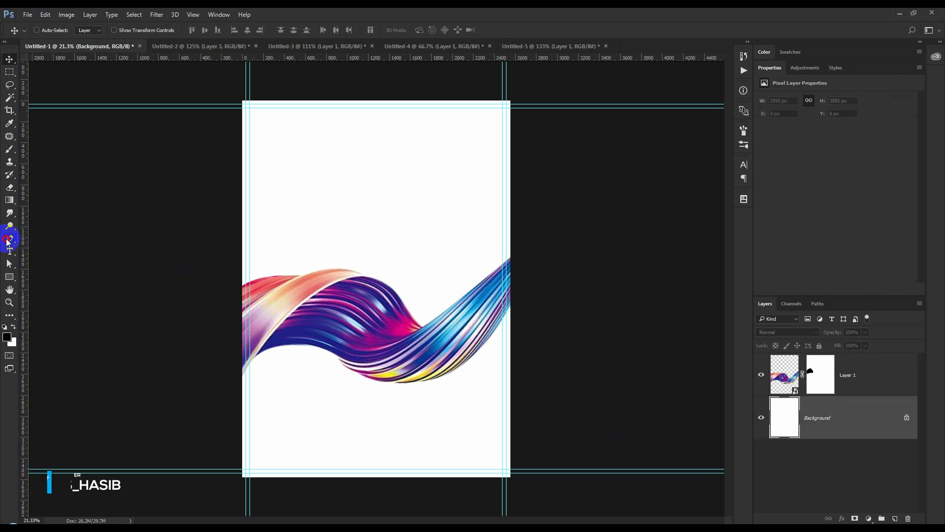
click(13, 327)
click(7, 336)
mouse_move(690, 135)
mouse_down()
mouse_move(619, 89)
mouse_move(608, 63)
mouse_up()
click(845, 59)
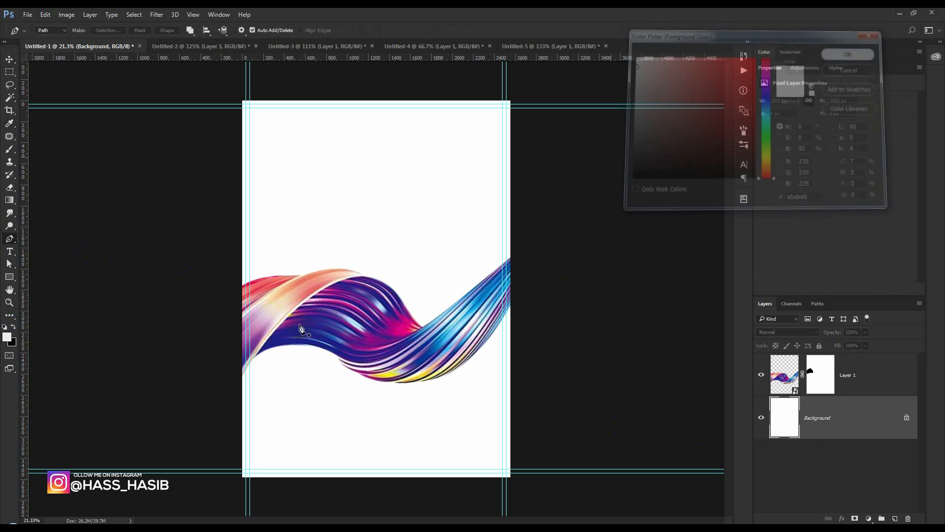
key(p)
drag(226, 369, 313, 321)
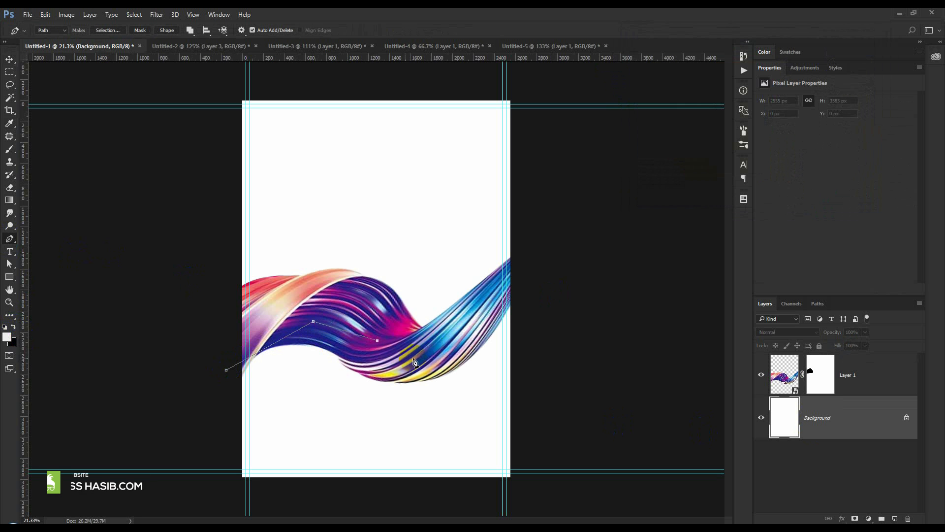
key(ctrl+alt+z)
key(ctrl+alt+z)
key(ctrl+alt+z)
key(ctrl+alt+z)
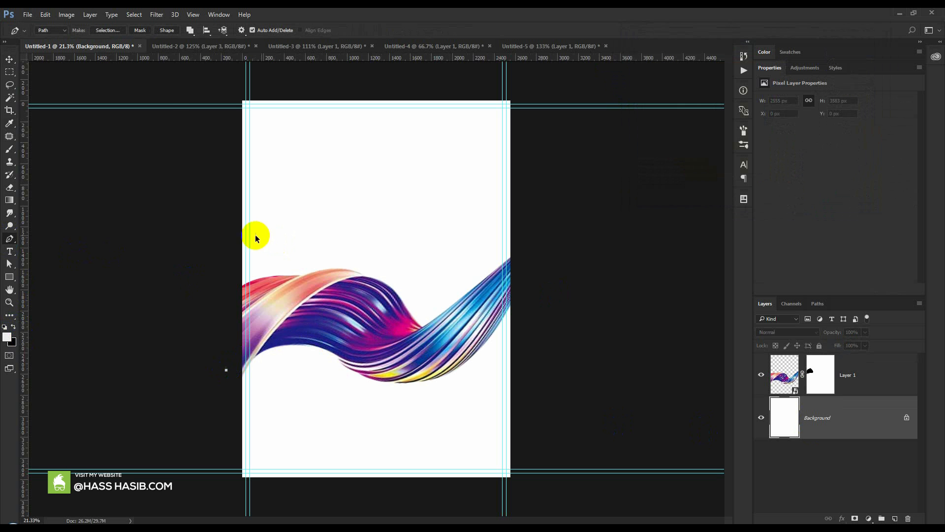
Step: With the Pen tool in Shape mode, draw a closed light grey shape from behind the ribbon down to the page's bottom edge
click(55, 30)
click(49, 40)
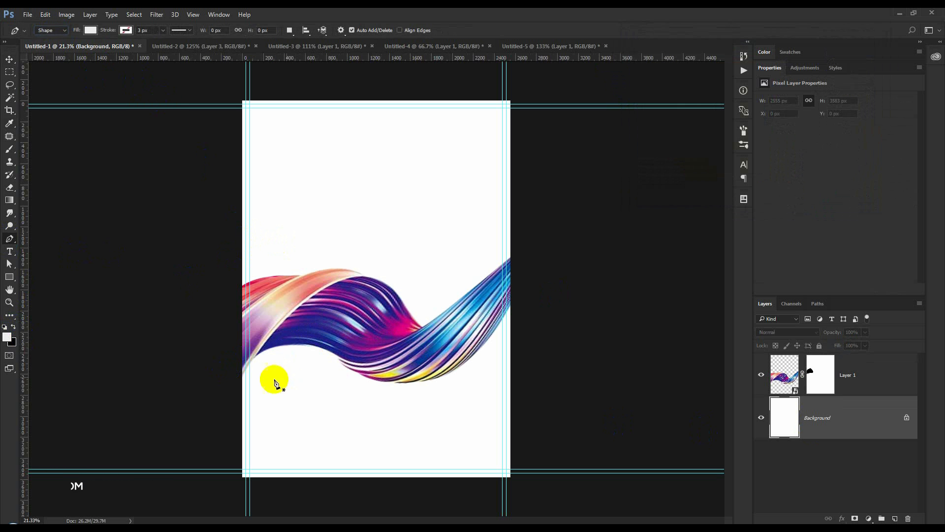
click(212, 343)
click(308, 325)
click(419, 350)
drag(449, 331, 491, 304)
click(511, 303)
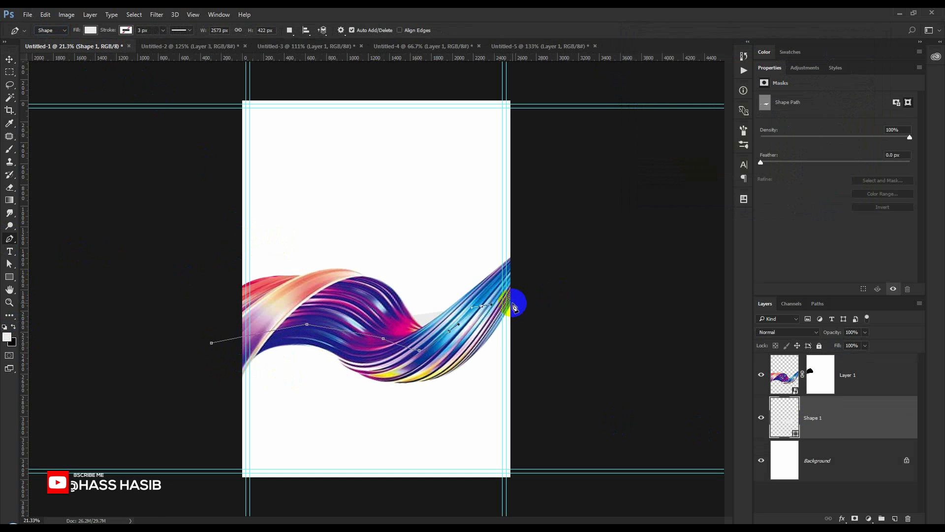
click(511, 477)
click(244, 477)
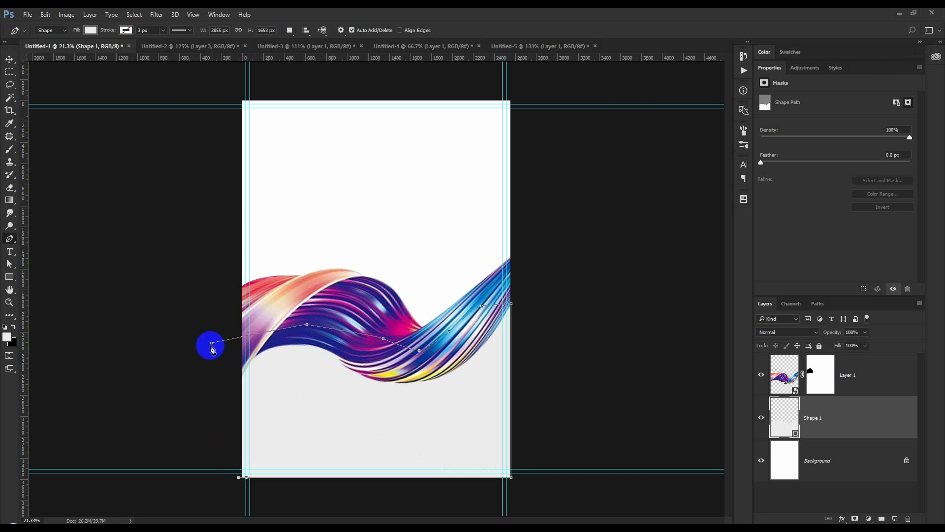
click(9, 59)
click(421, 321)
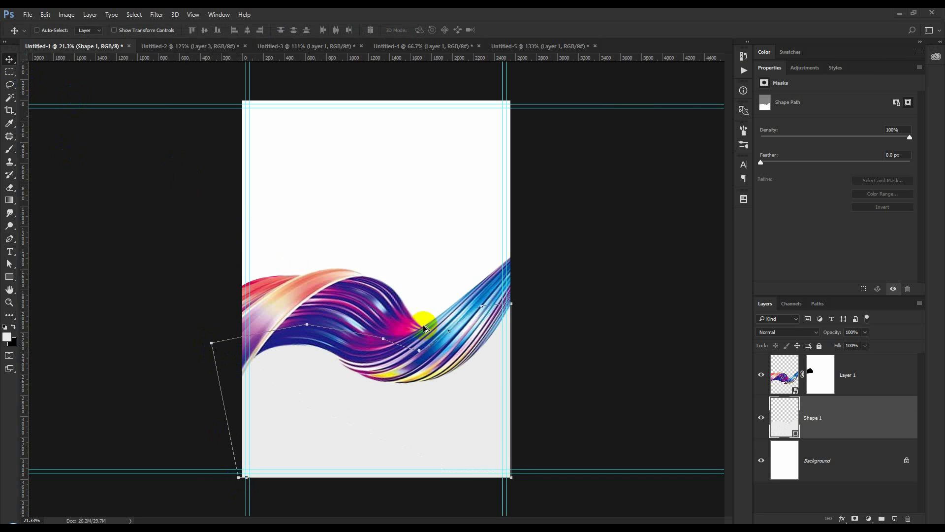
Step: Select Layer 1 and Shape 1 together and move the ribbon and grey shape slightly down the page
click(863, 382)
key(ctrl+plus)
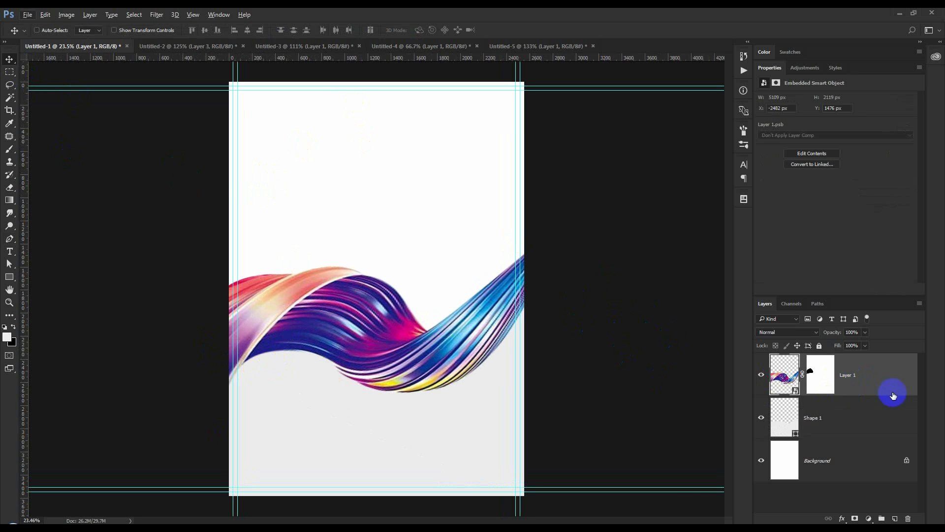
ctrl+click(880, 414)
drag(485, 310, 496, 344)
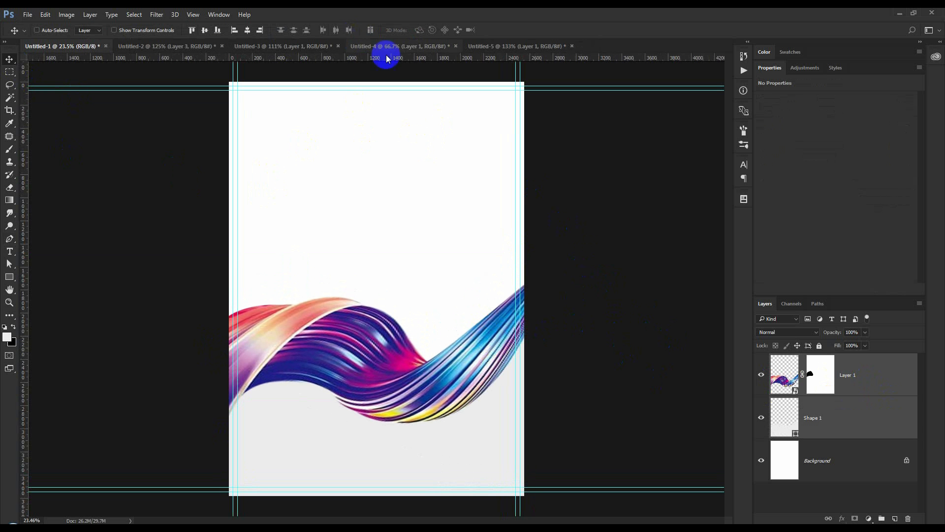
Step: Draw a rectangle of about 2526 by 2493 px over the page's upper part, directly above the Background layer
click(842, 469)
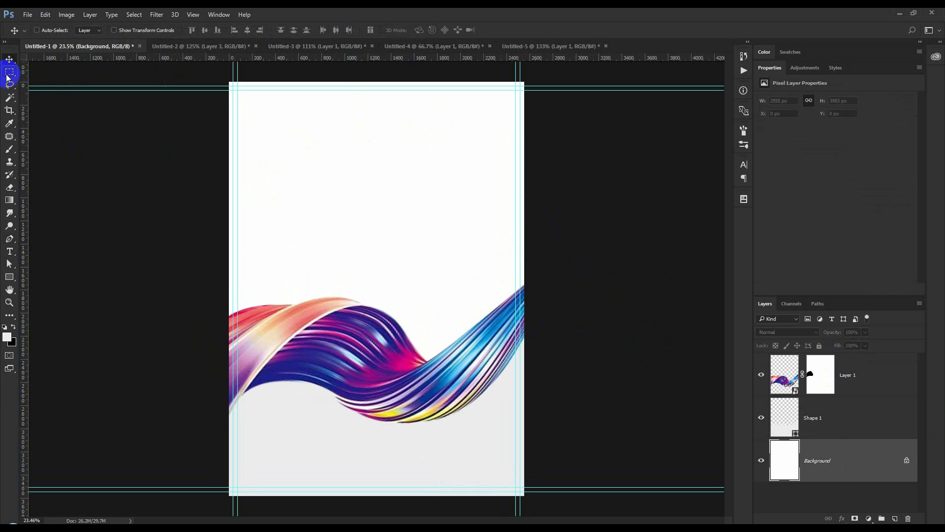
click(10, 274)
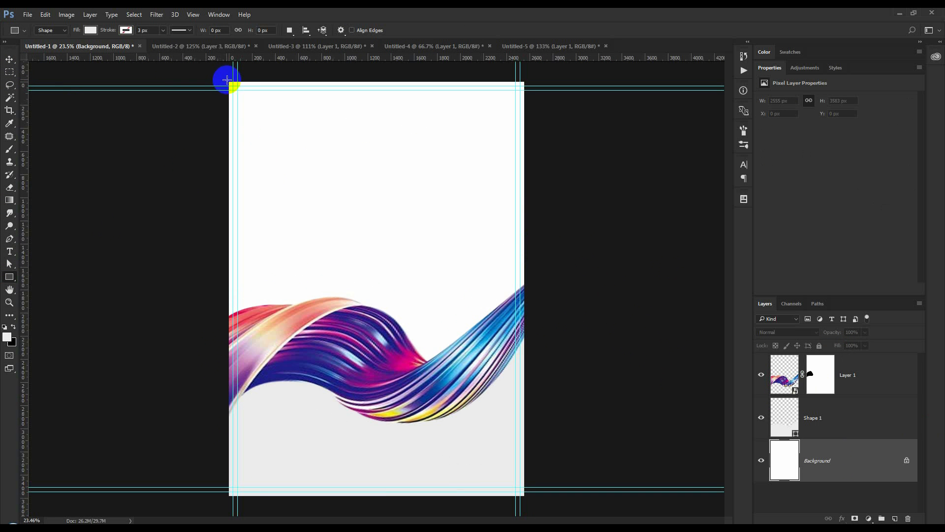
drag(227, 80, 523, 368)
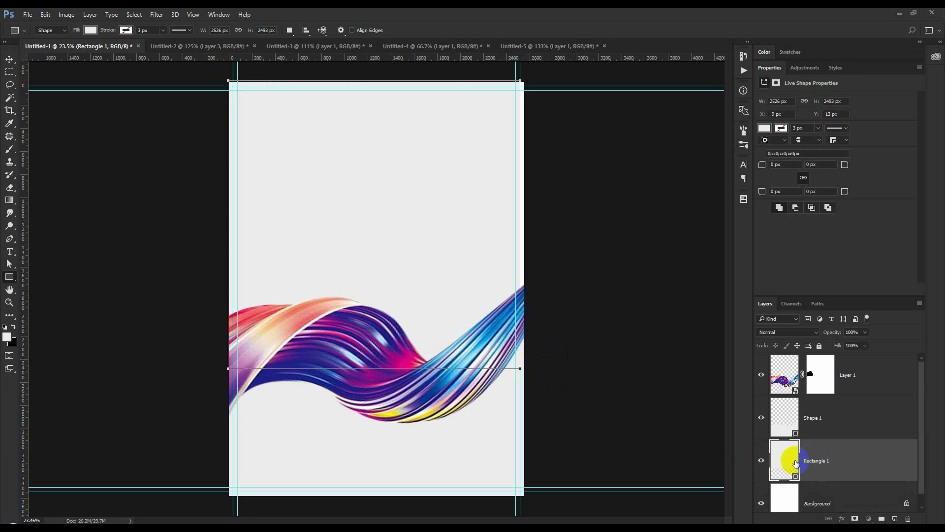
Step: Sample the dark blue of the phone's back in Untitled-5 and apply it (#24368a) as Rectangle 1's fill in Untitled-1
click(540, 45)
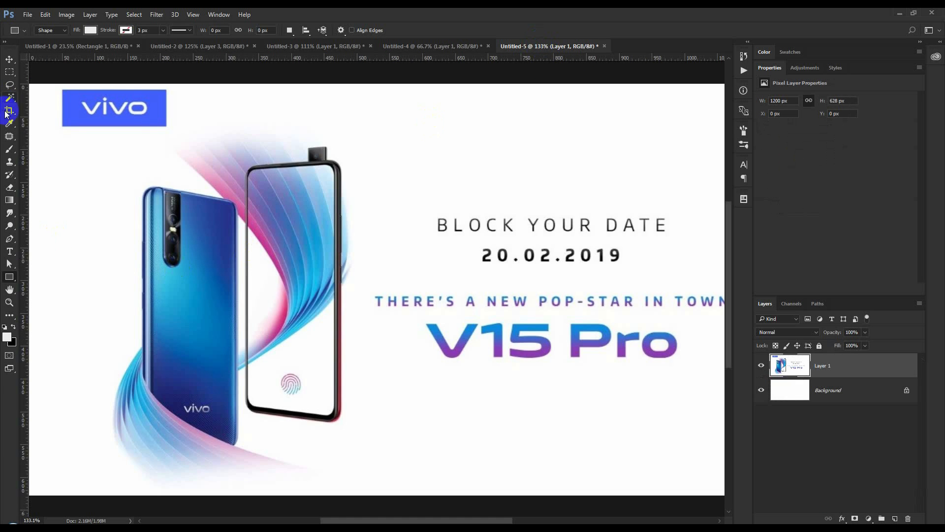
click(10, 125)
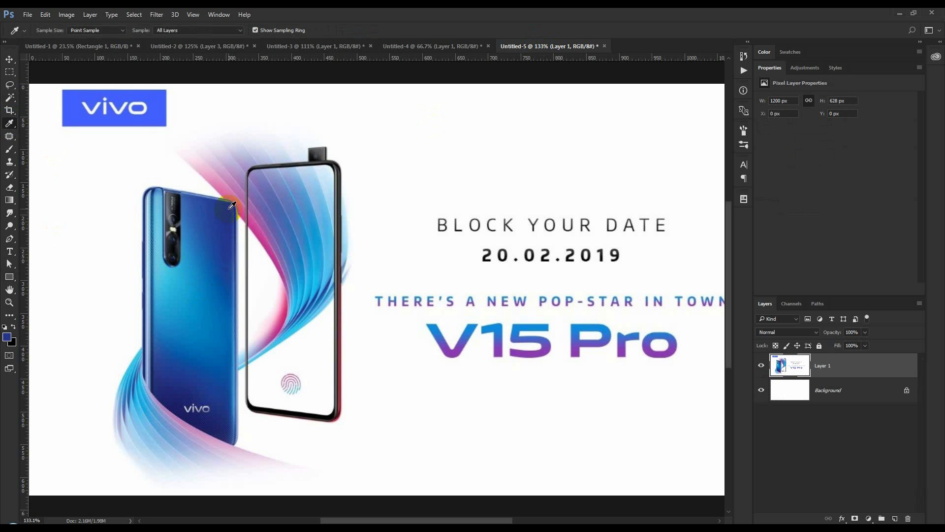
click(113, 45)
double_click(797, 463)
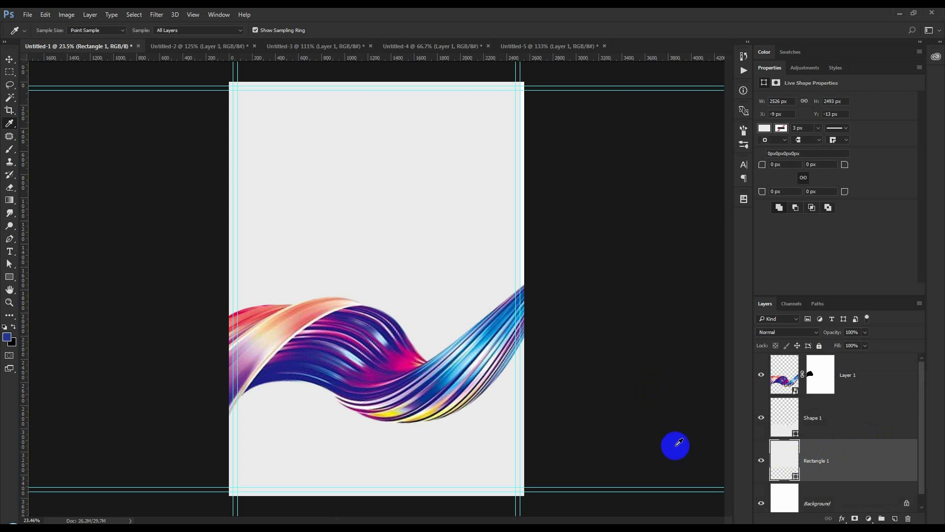
click(7, 337)
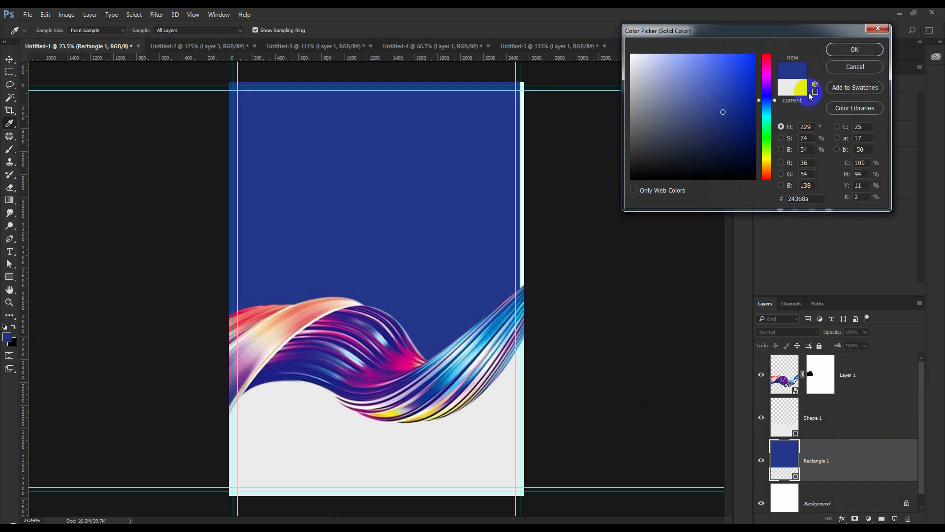
click(843, 50)
Step: Widen the blue rectangle to about 2569 px so it covers the page's right edge
key(ctrl+t)
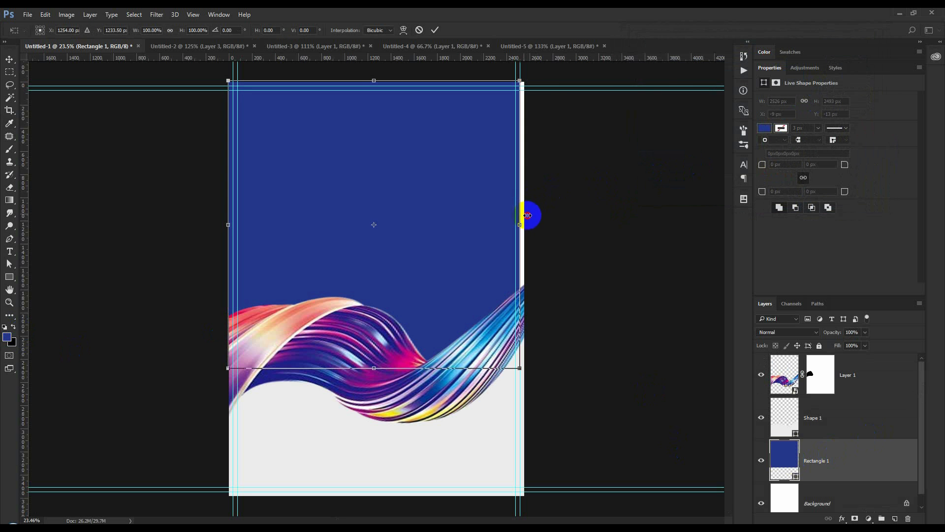
drag(527, 216, 532, 215)
key(Return)
key(i)
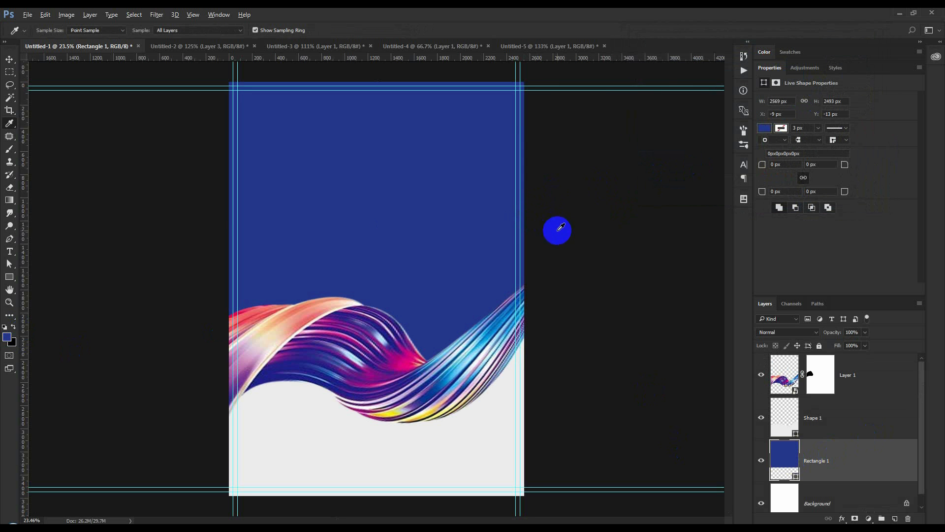
Step: Copy the two phone layers, Layer 2 and Layer 3, from Untitled-2 into the Untitled-1 poster
scroll(564, 248, up, 1)
scroll(566, 268, down, 2)
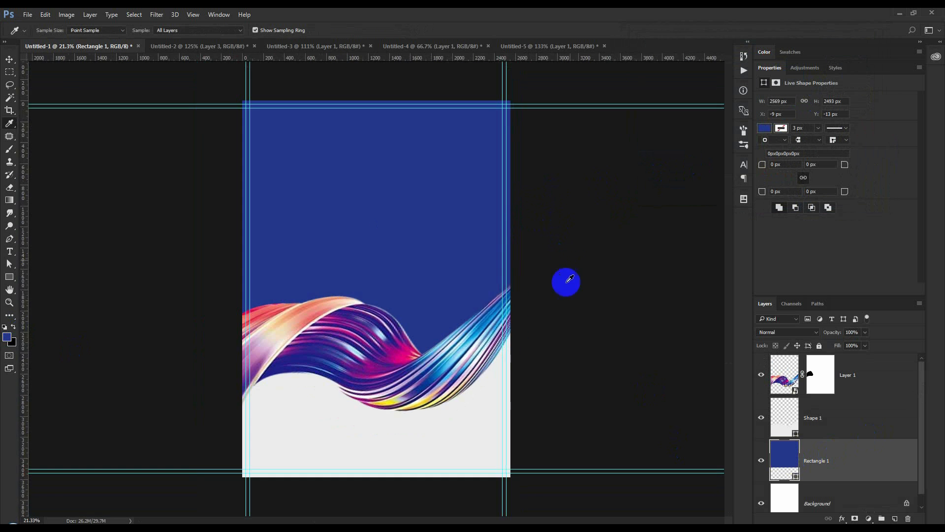
click(320, 47)
click(216, 46)
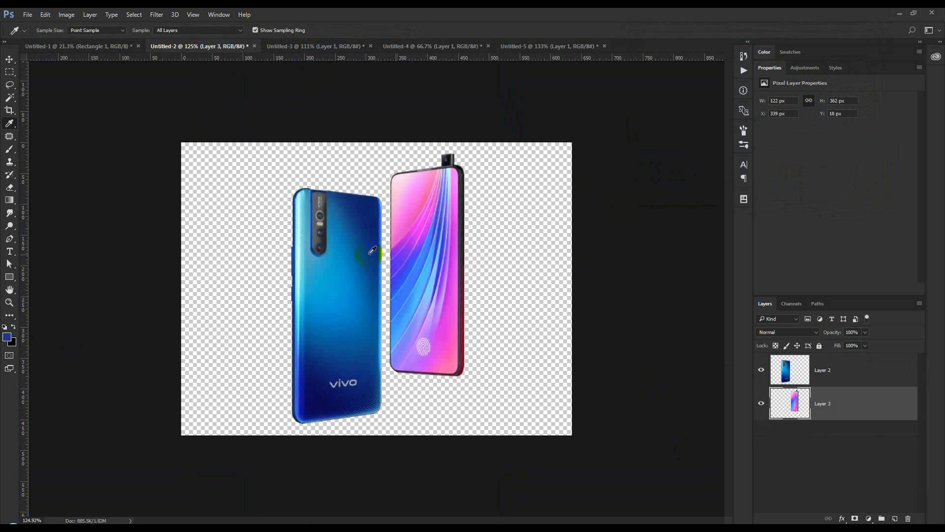
click(10, 59)
click(859, 378)
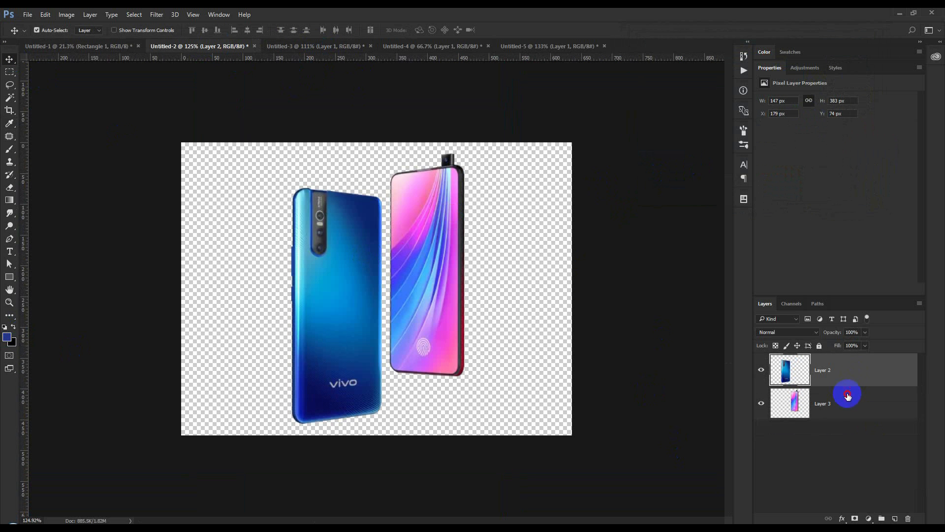
ctrl+click(848, 395)
drag(337, 205, 388, 259)
Step: Stack both phone layers above Layer 1 and move the phones down onto the ribbon
drag(822, 460, 819, 367)
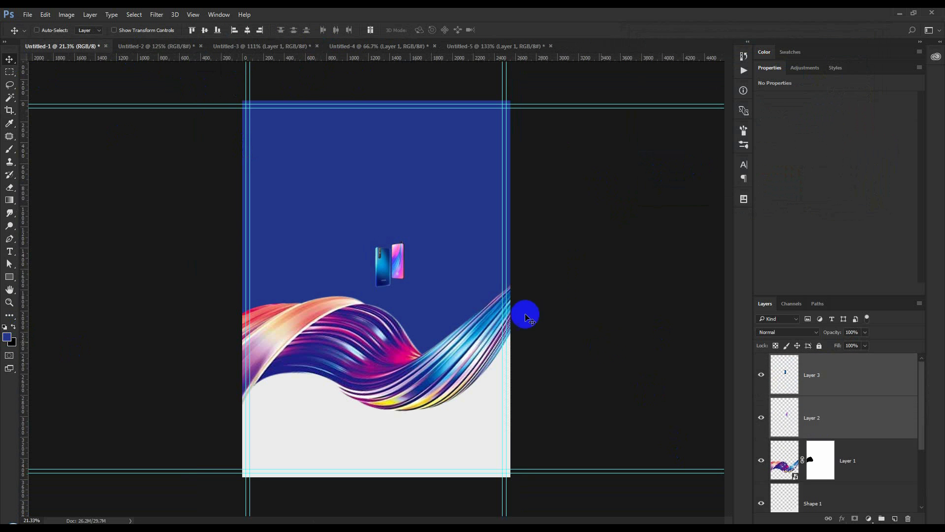
drag(525, 315, 507, 371)
key(ctrl+t)
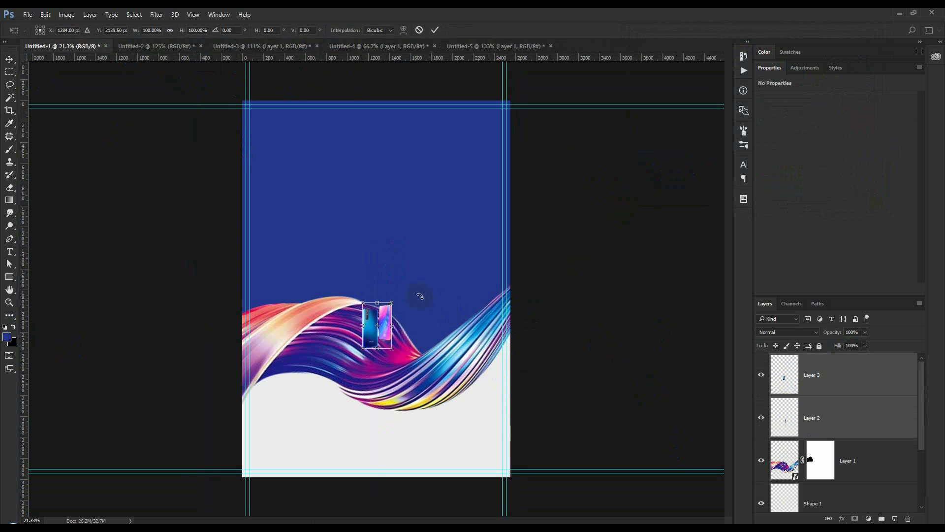
click(420, 30)
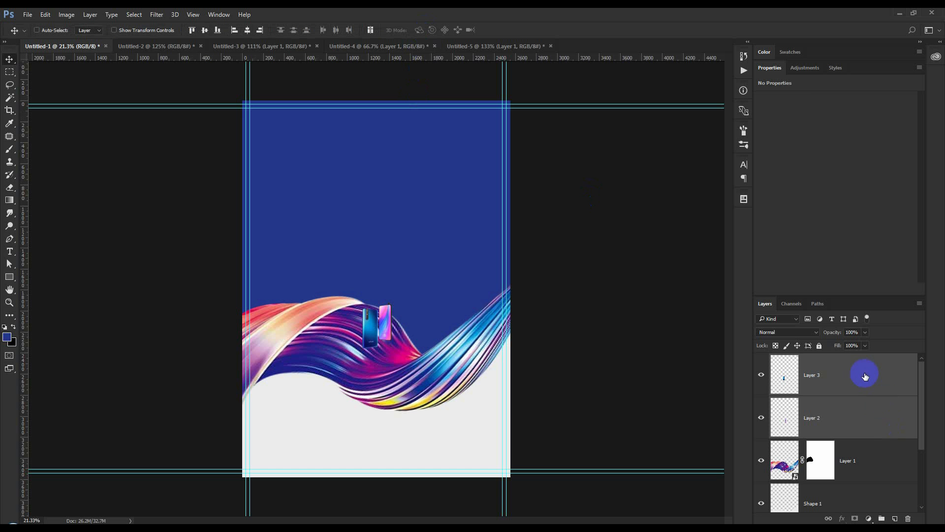
Step: Convert Layer 3 and Layer 2 each into its own smart object
click(865, 376)
scroll(522, 372, up, 2)
right_click(884, 379)
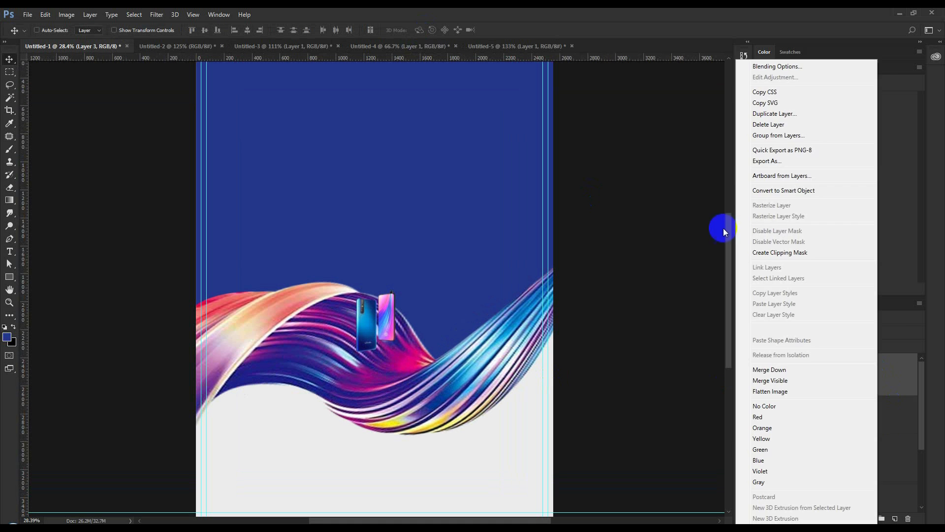
click(783, 190)
click(827, 403)
right_click(830, 406)
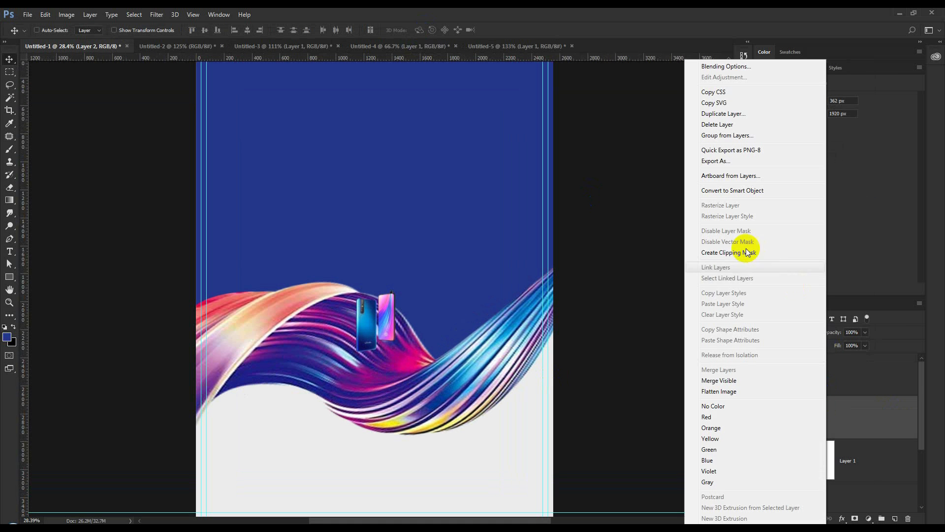
click(783, 190)
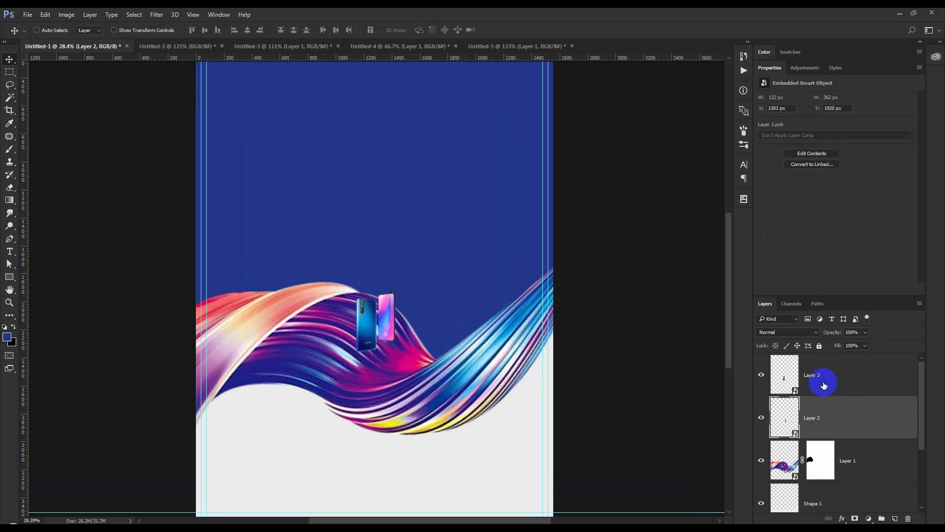
Step: Scale both phones together to about 444%, rotate them about -27.6° and place them over the middle of the poster
shift+click(824, 385)
key(ctrl+t)
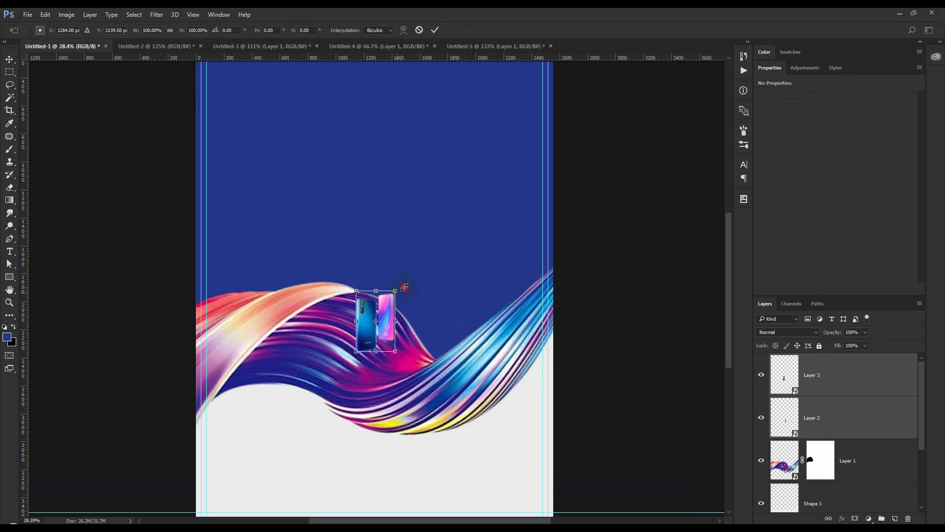
drag(403, 287, 502, 199)
drag(537, 357, 526, 287)
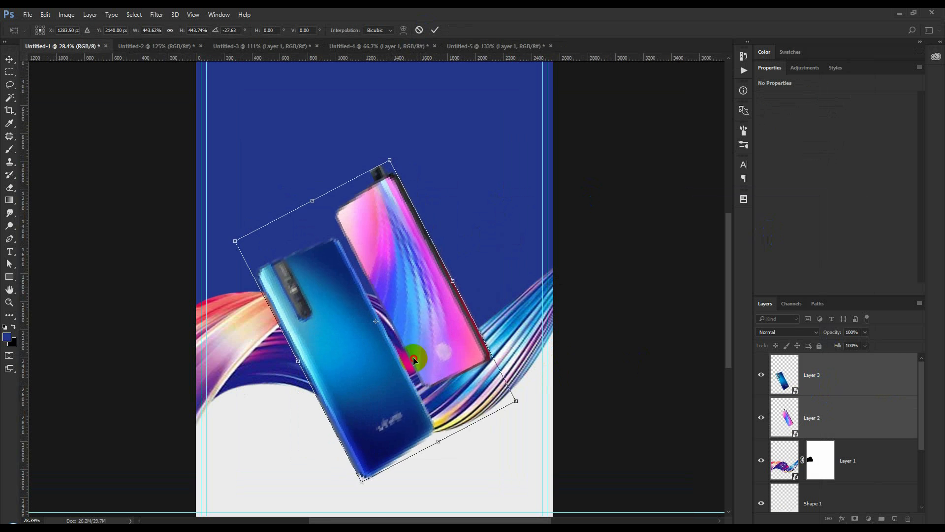
drag(415, 360, 426, 325)
click(436, 32)
scroll(417, 224, down, 6)
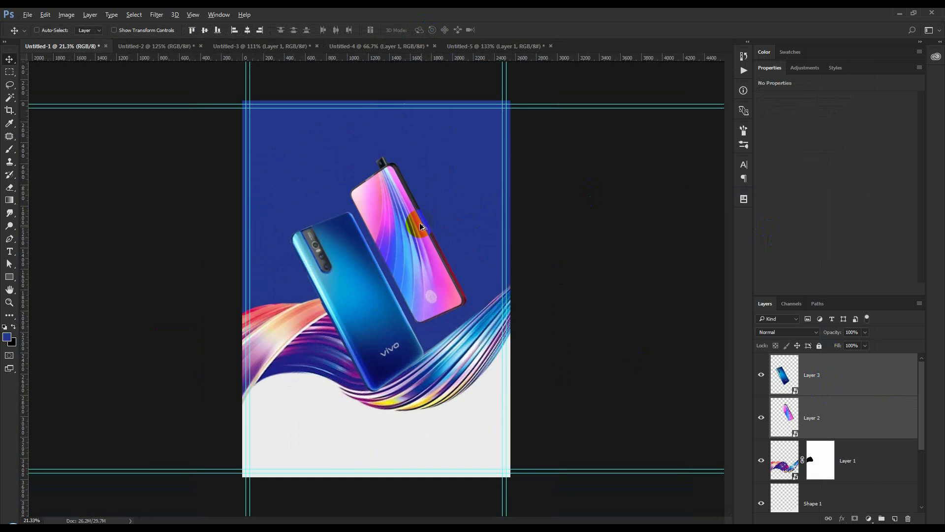
Step: Try both phones behind the ribbon, restore them above Layer 1 and reposition them slightly to the right
scroll(418, 226, up, 5)
drag(468, 283, 489, 283)
drag(835, 422, 839, 480)
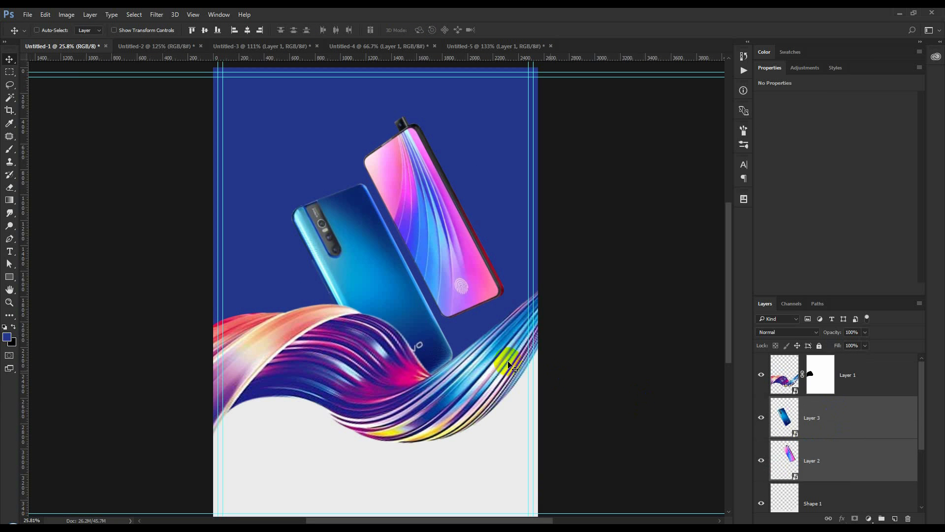
drag(507, 366, 506, 345)
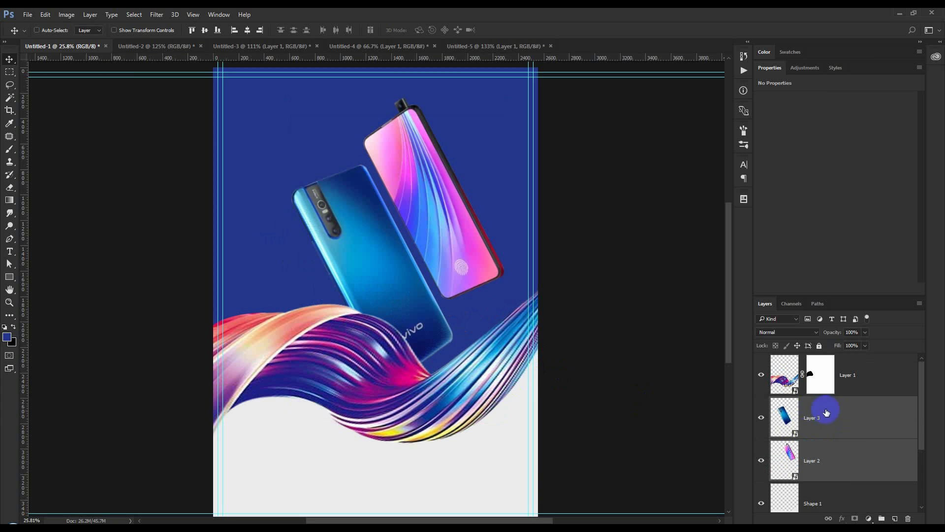
drag(827, 411, 818, 356)
drag(565, 339, 543, 351)
Step: Duplicate the pink phone, mirror it horizontally, shrink it to about 819 px tall and place it tilted behind the blue phone's left edge
drag(467, 253, 389, 271)
key(ctrl+t)
right_click(351, 279)
click(395, 411)
drag(403, 347, 322, 278)
key(Return)
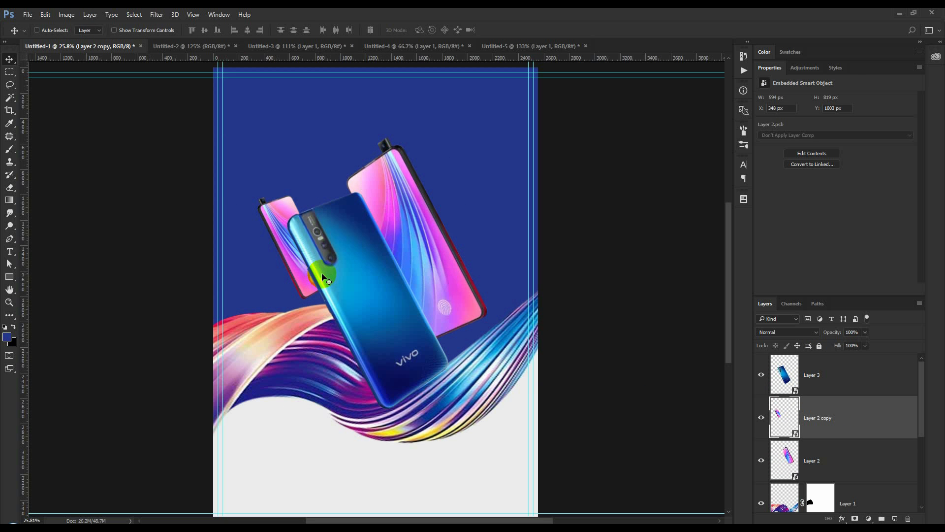
Step: Set the opacity of Layer 2 copy to 50%
key(5)
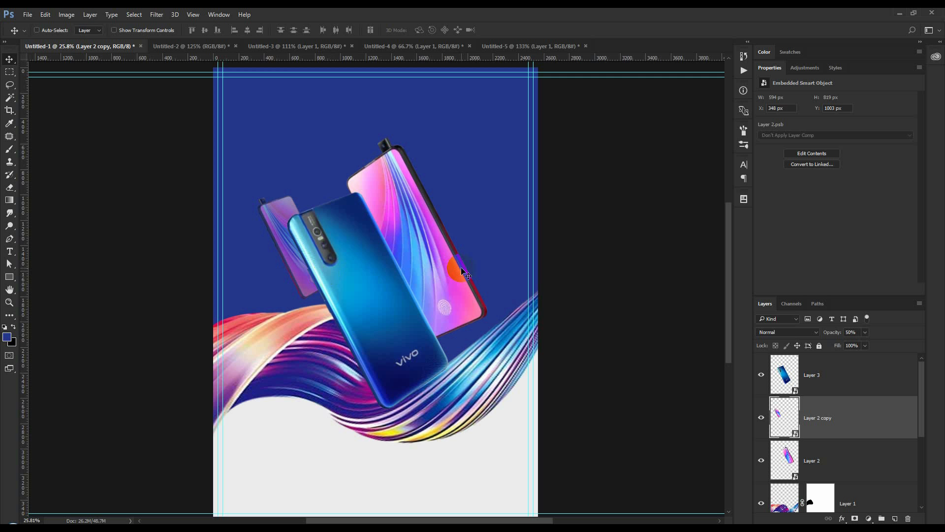
scroll(418, 261, down, 4)
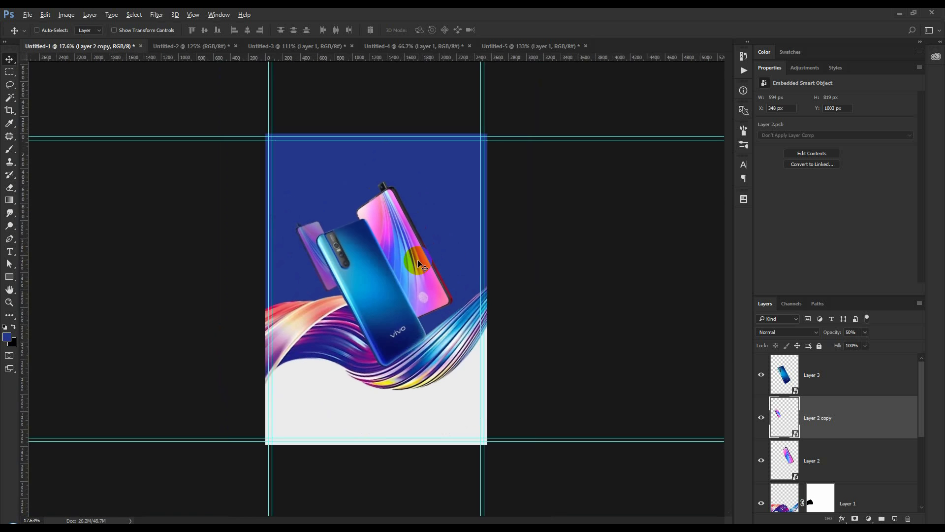
scroll(418, 260, up, 3)
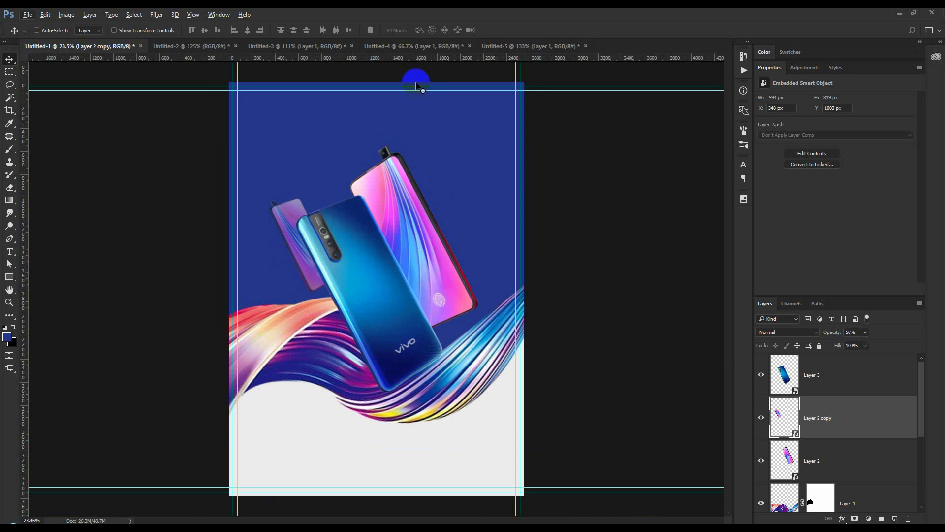
Step: Copy the vivo logo block from Untitled-5 and paste it into the Untitled-1 poster
click(523, 48)
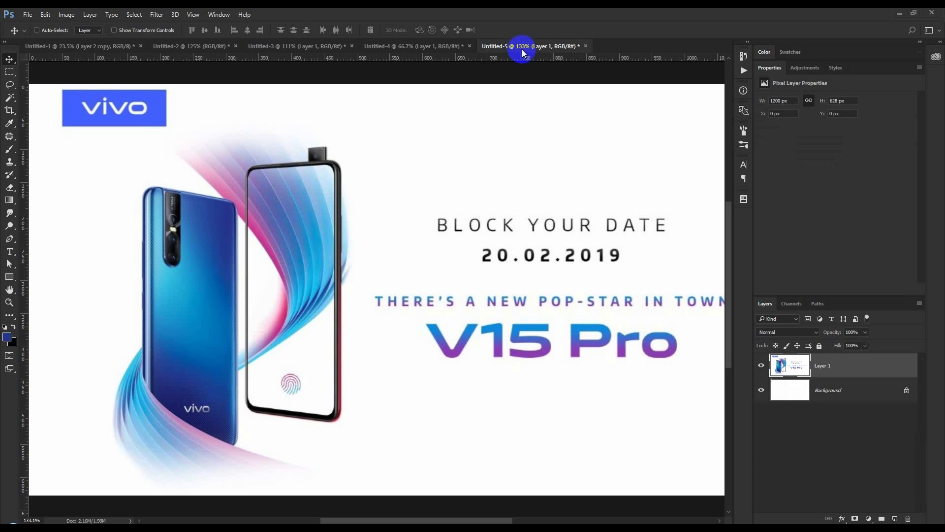
click(10, 71)
drag(62, 90, 165, 124)
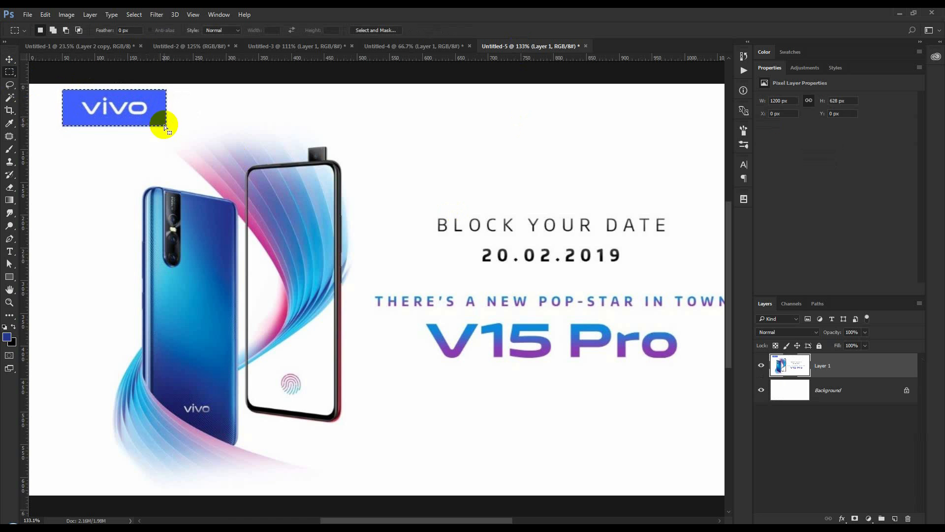
key(ctrl+c)
click(79, 45)
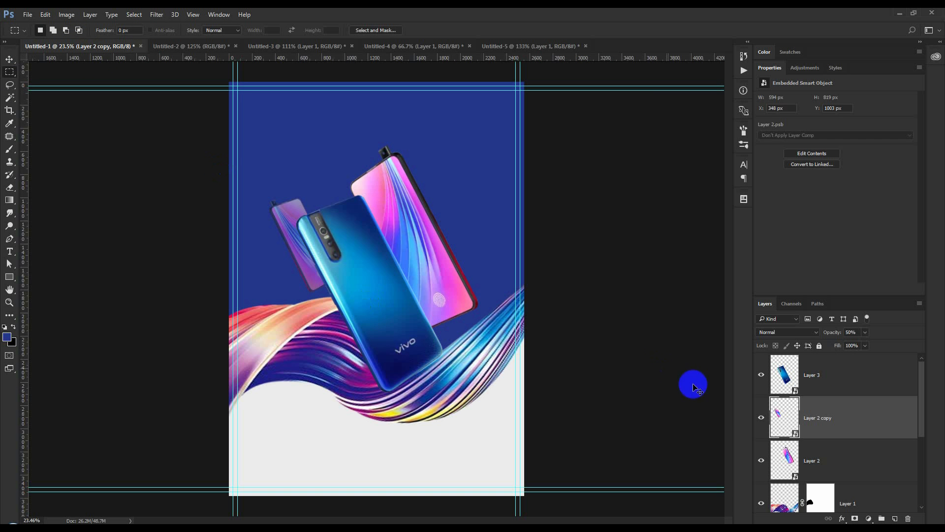
key(ctrl+v)
Step: Enlarge the vivo logo to about 394 by 137 px and place it in the page's lower-right margin corner
click(10, 58)
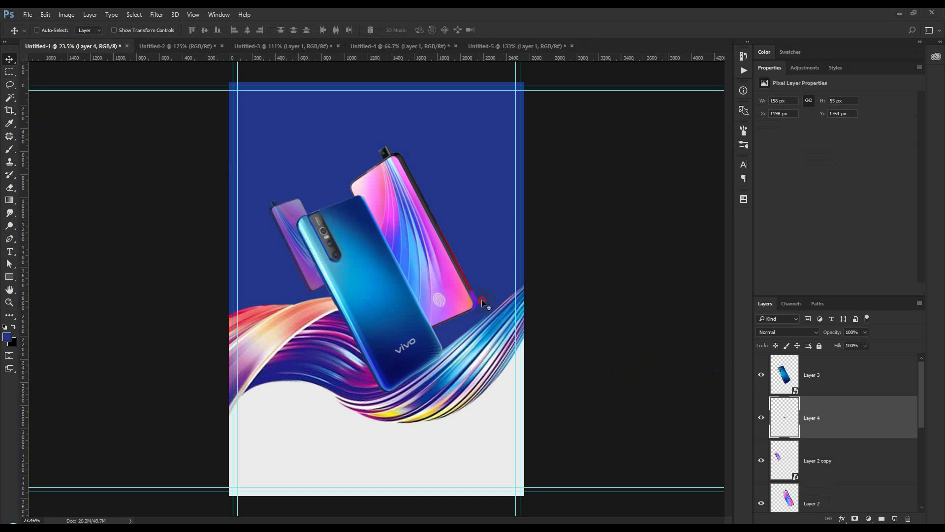
drag(474, 301, 356, 495)
key(ctrl+t)
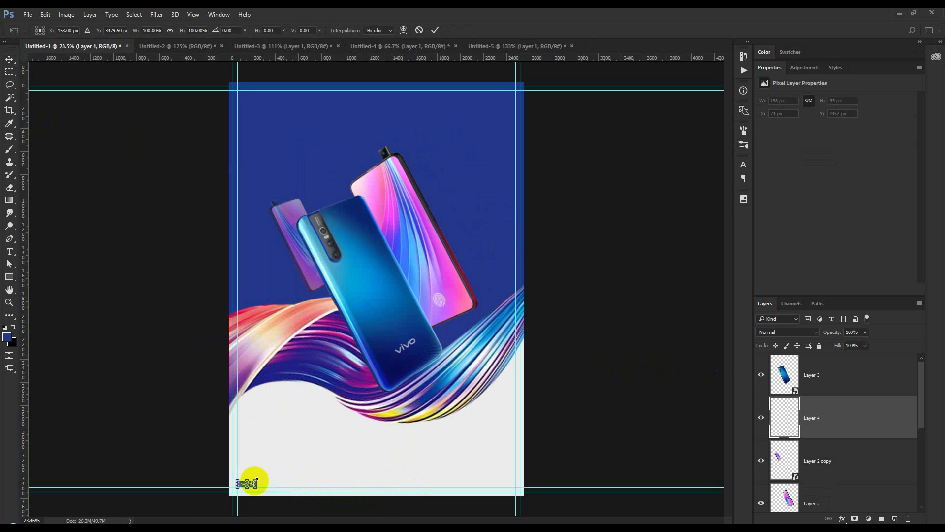
drag(255, 481, 527, 471)
key(Return)
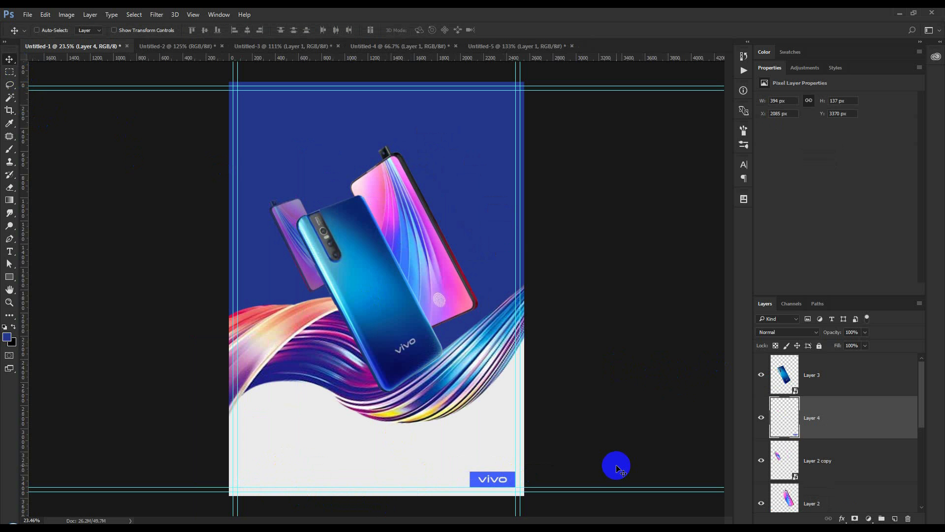
Step: Move the vivo logo slightly inward from the margin guides to about X 2055, Y 3345 px, previewing the poster without guides
key(ctrl+semicolon)
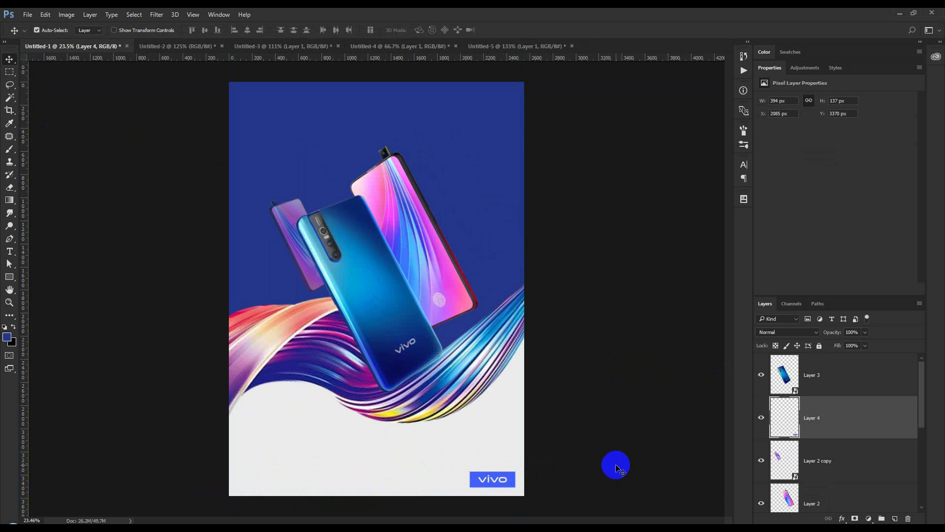
key(ctrl+semicolon)
scroll(512, 495, up, 11)
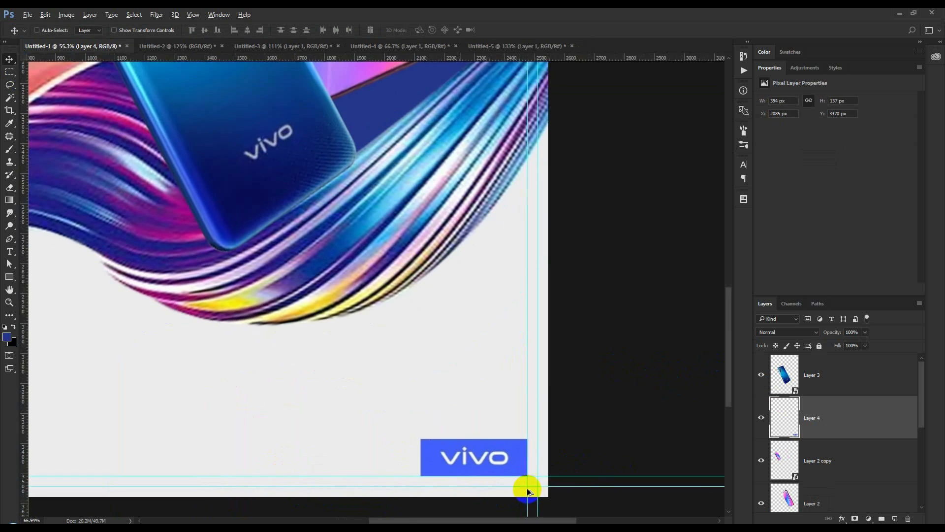
scroll(528, 489, up, 1)
drag(510, 441, 499, 434)
scroll(499, 434, down, 10)
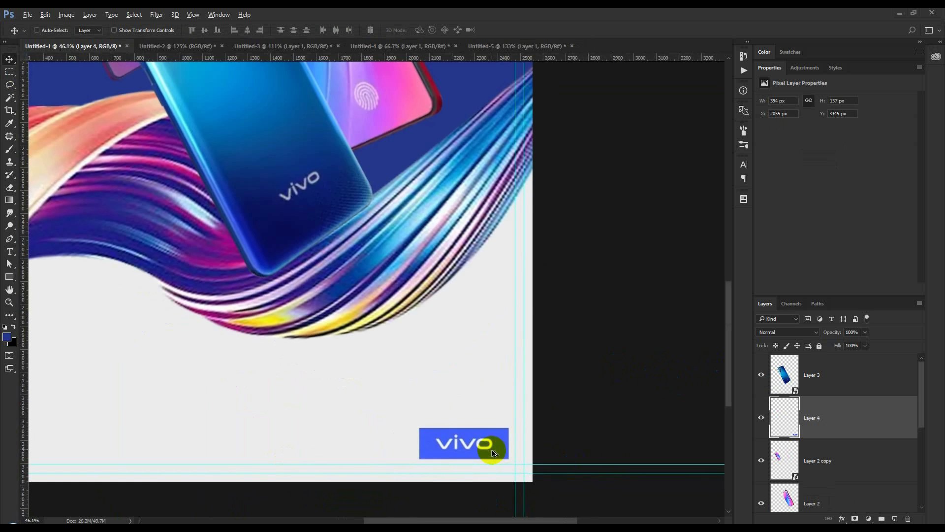
key(ctrl+h)
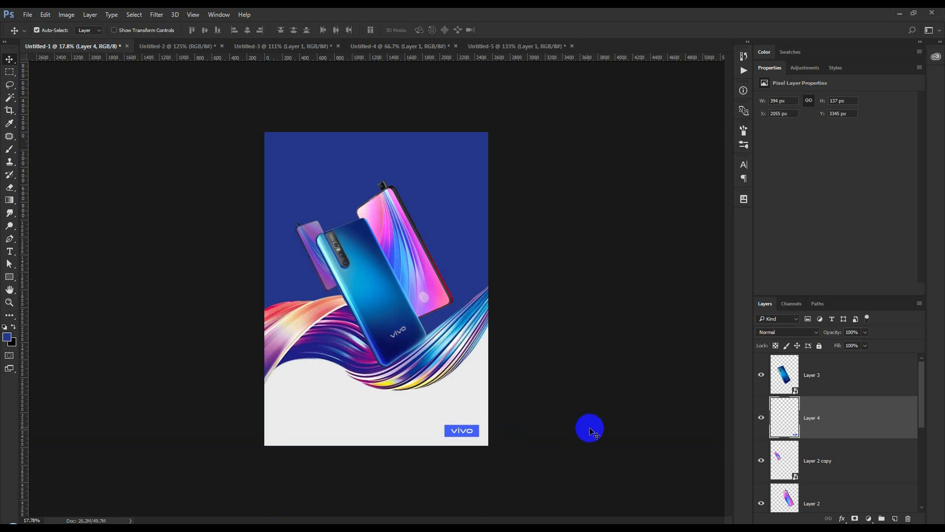
key(ctrl+h)
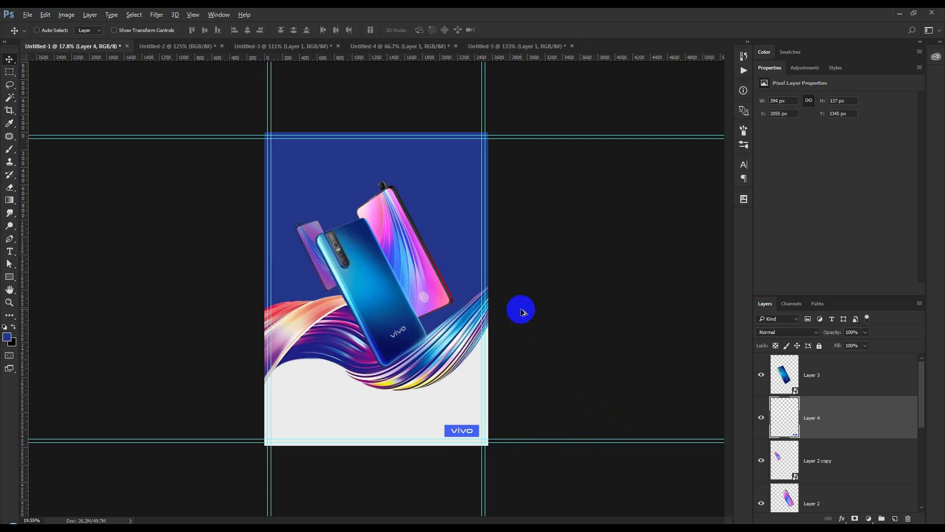
Step: Close the Untitled-3 and Untitled-2 source documents without saving them
scroll(520, 309, up, 1)
click(441, 46)
click(303, 46)
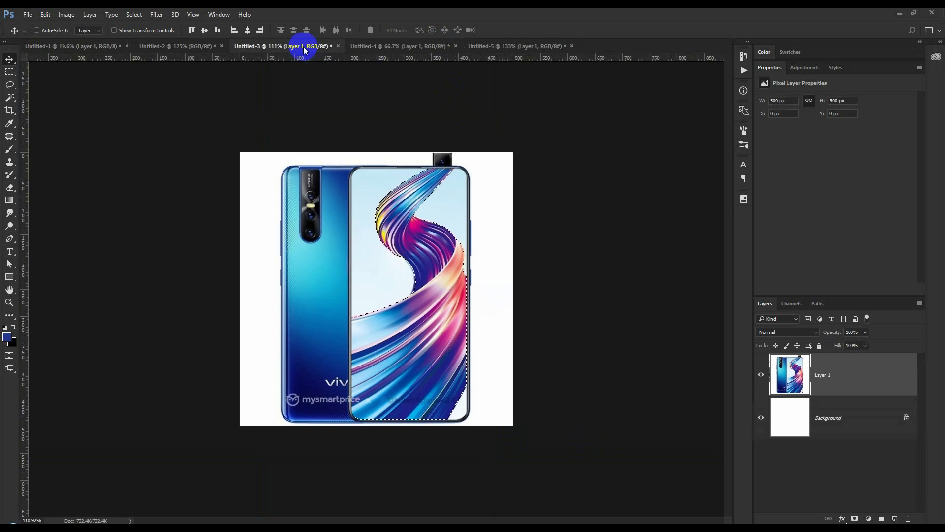
click(337, 47)
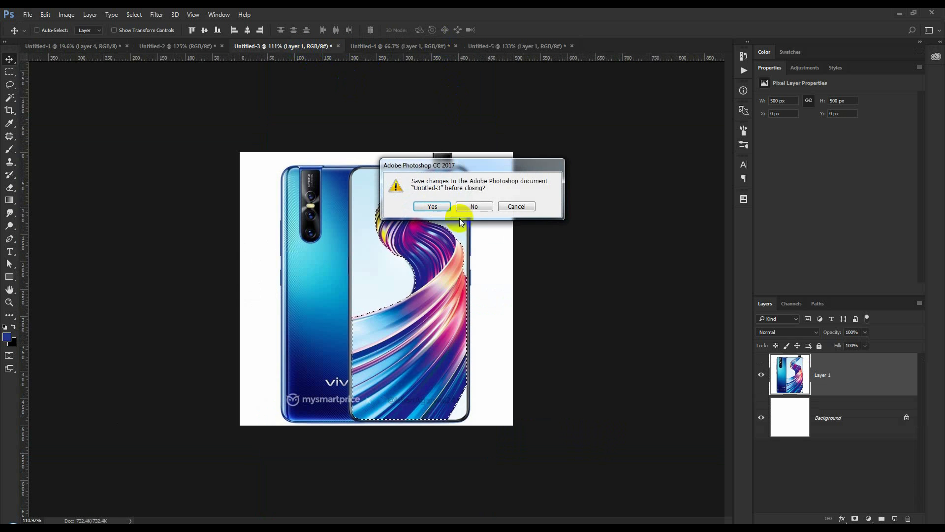
click(474, 207)
click(217, 49)
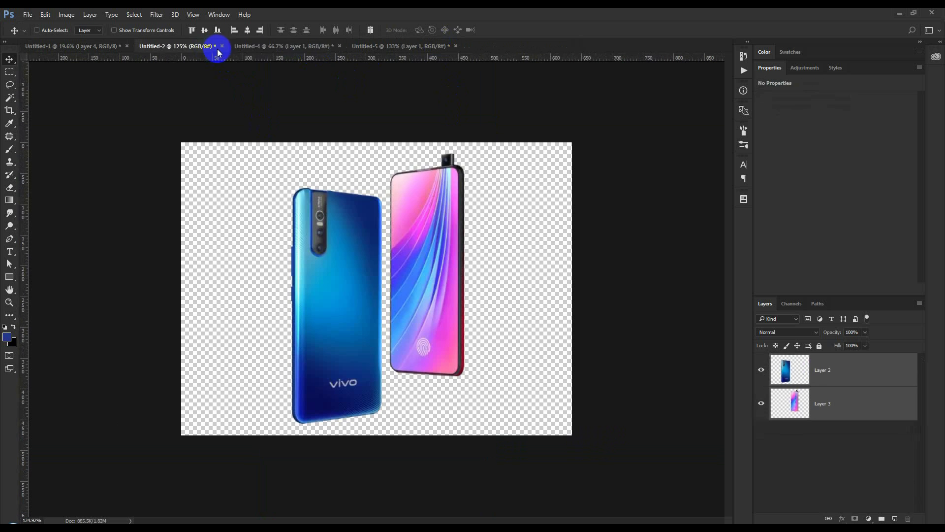
click(222, 46)
click(465, 207)
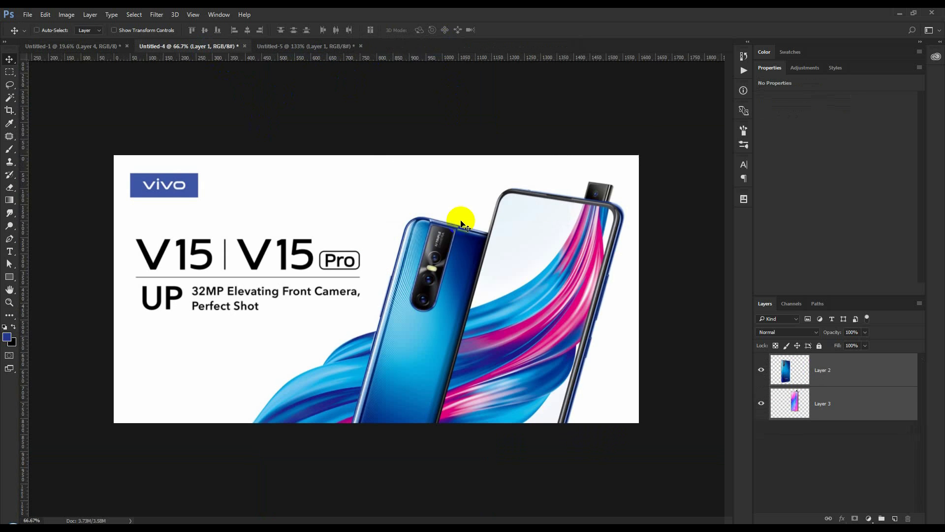
Step: Copy the gradient V15 Pro lettering from Untitled-5 and paste it into the Untitled-1 poster
click(316, 47)
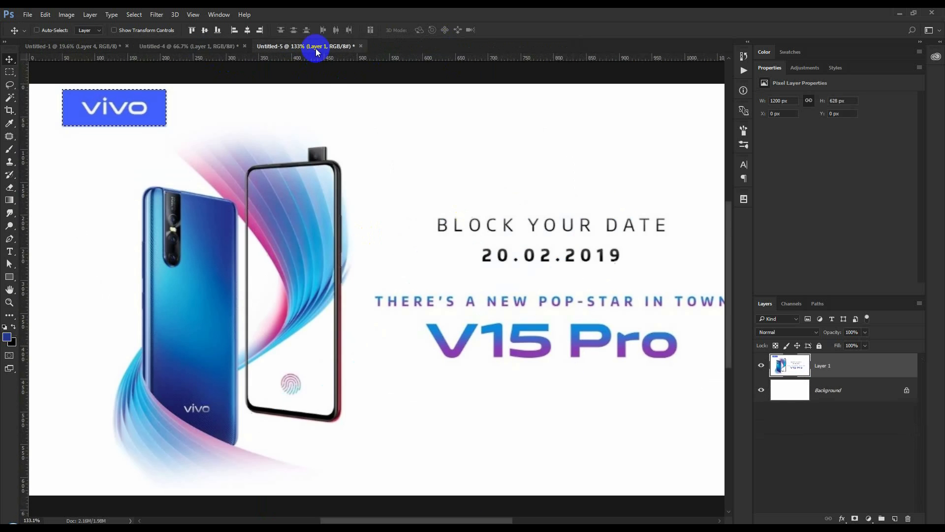
click(196, 47)
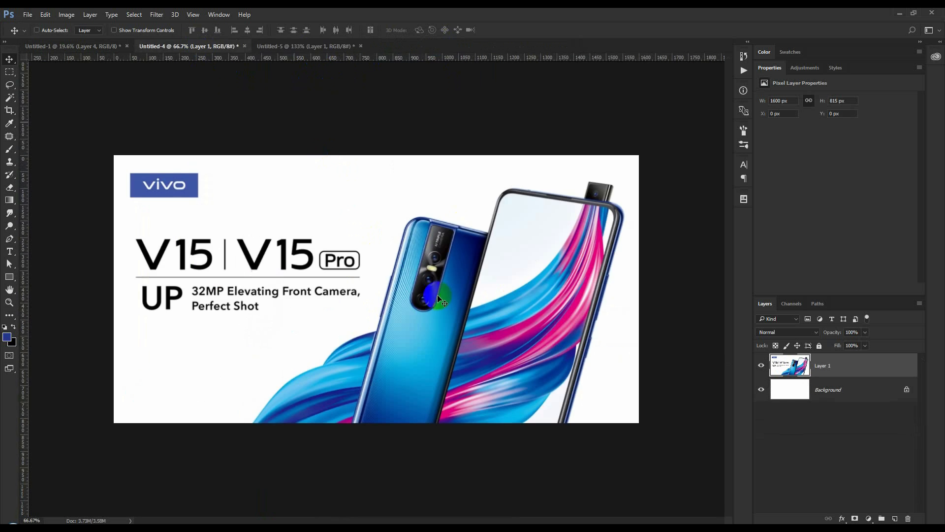
click(316, 48)
scroll(552, 355, up, 4)
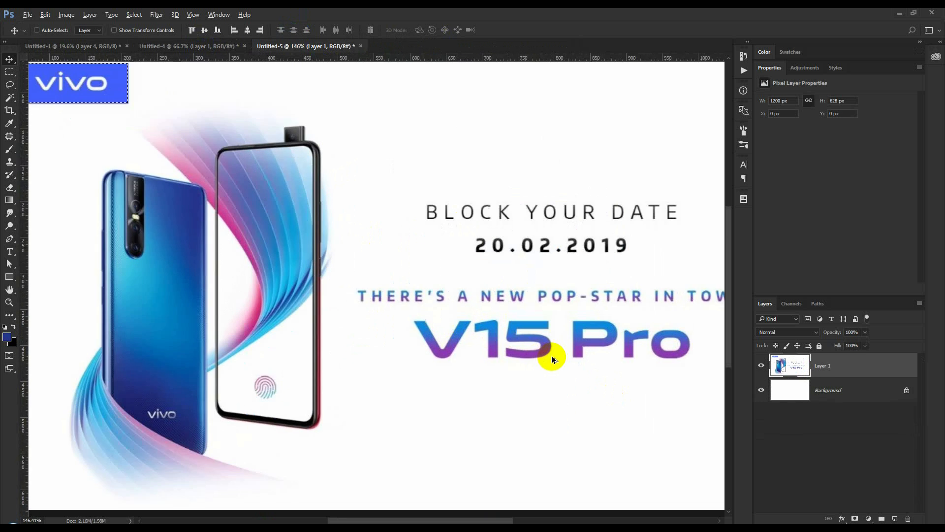
drag(600, 365, 455, 326)
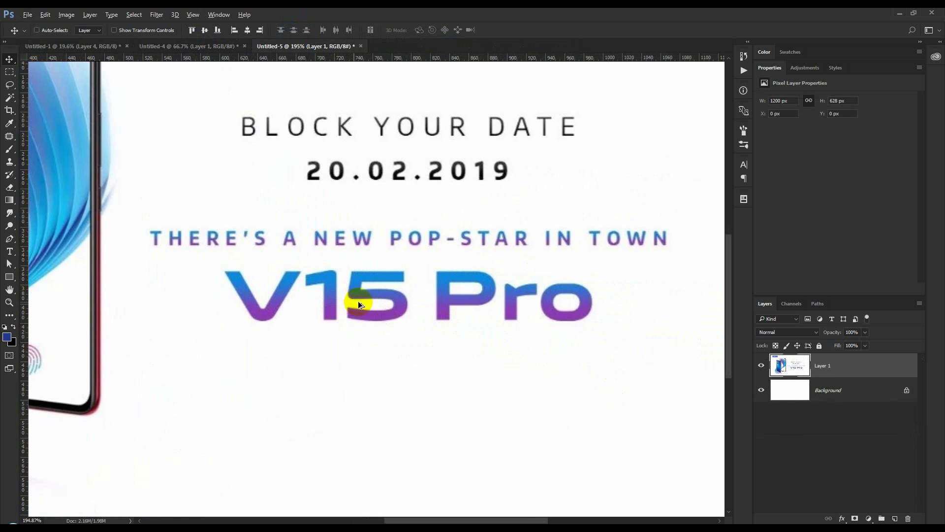
click(15, 62)
click(10, 74)
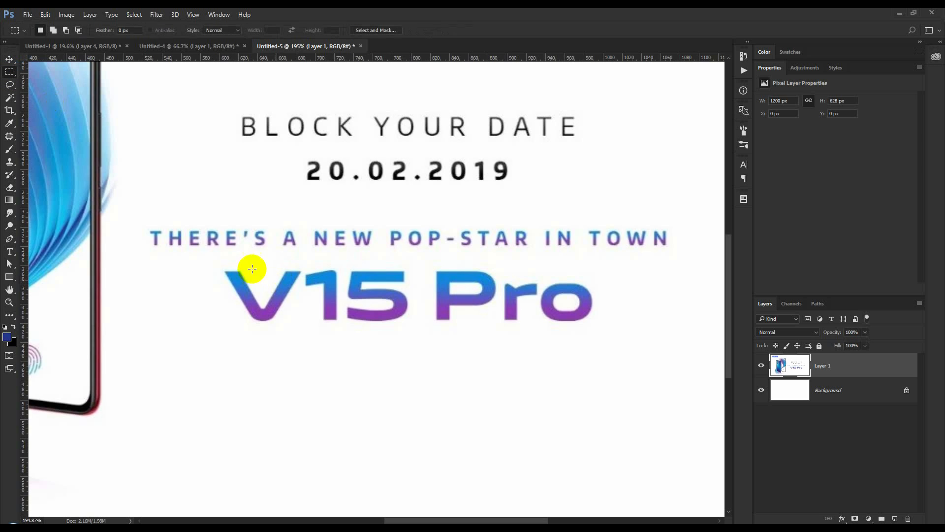
drag(219, 259, 603, 338)
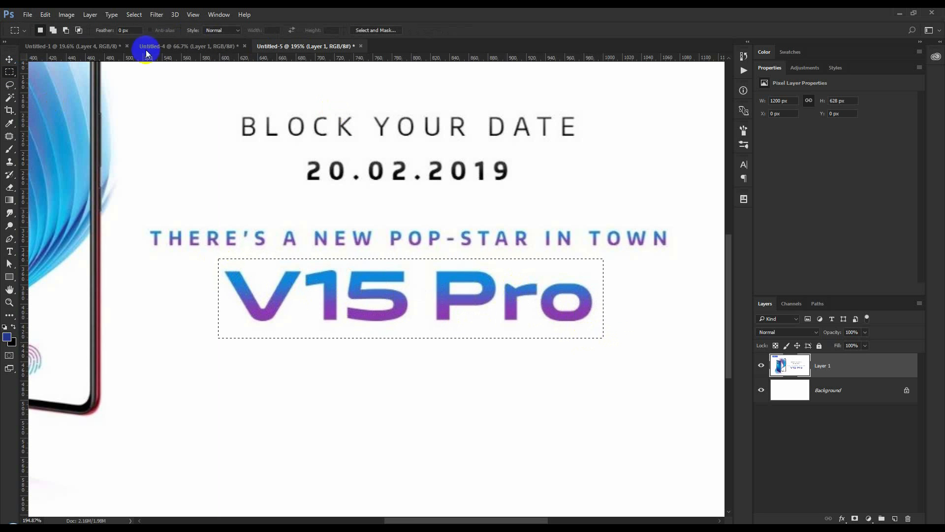
click(85, 46)
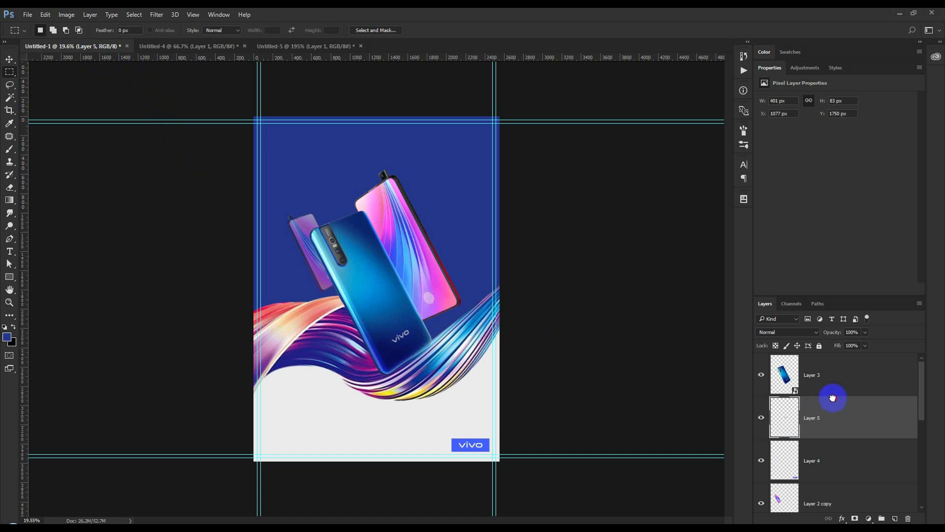
Step: Bring the V15 Pro lettering above Layer 3, place it near the page's upper-left corner and enlarge it to about 863 by 179 px
drag(832, 398, 828, 362)
click(10, 59)
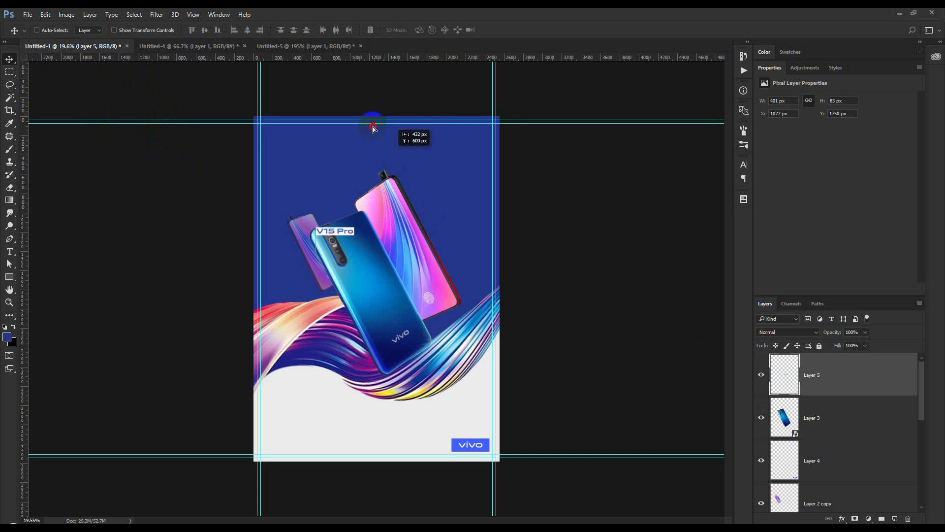
drag(373, 128, 344, 62)
key(ctrl+t)
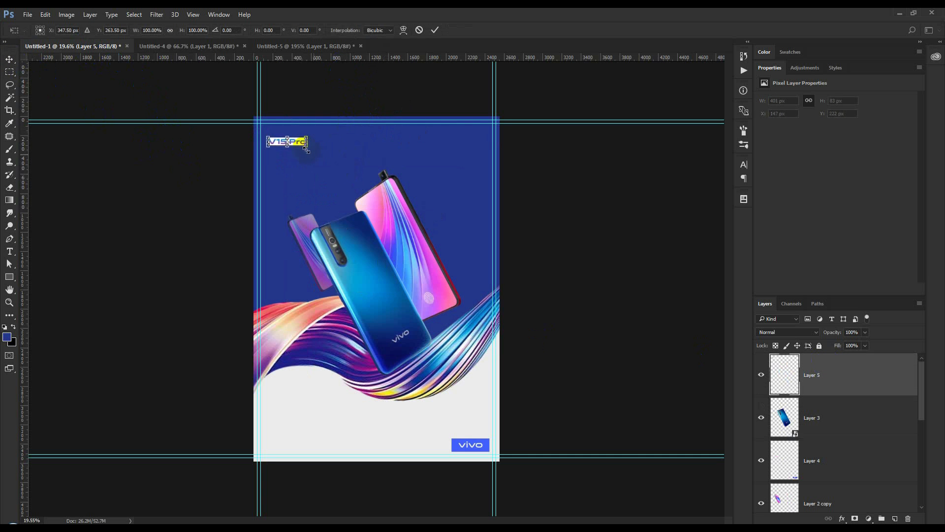
drag(306, 148, 343, 180)
key(Return)
Step: Try Multiply blending on the V15 Pro lettering, move it up to about Y 154 px and restore Normal blending
scroll(340, 157, up, 3)
scroll(325, 165, up, 3)
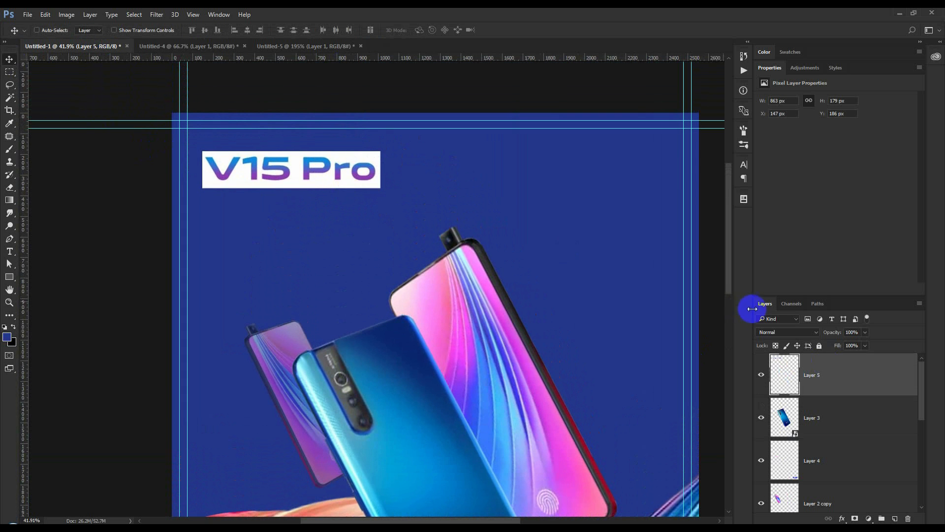
click(777, 333)
click(773, 362)
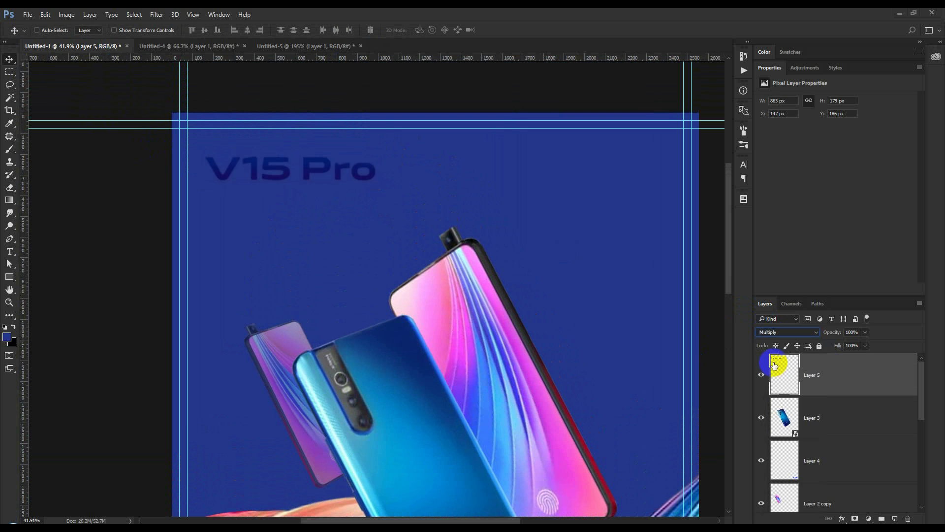
drag(426, 219, 427, 215)
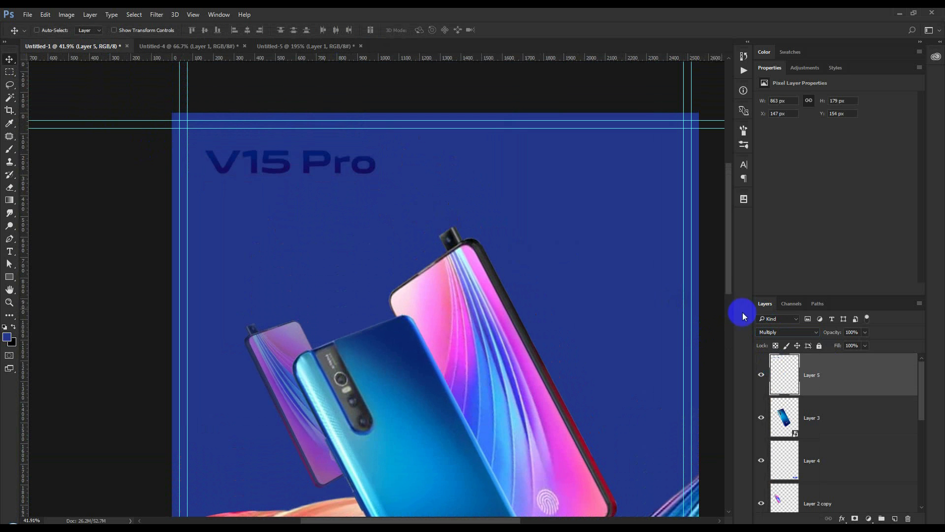
click(777, 332)
click(771, 339)
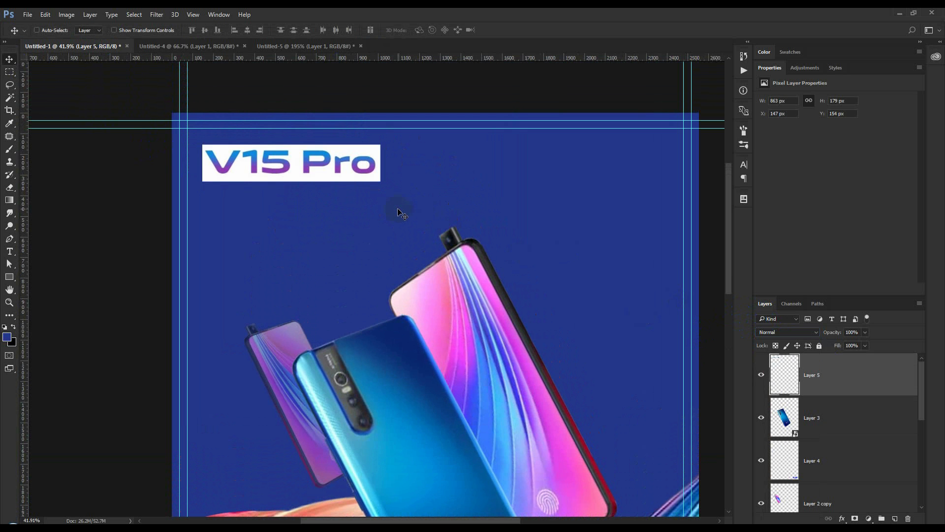
Step: Select the white background around and inside the V15 Pro letters with the Magic Wand, delete it and deselect
scroll(199, 116, up, 3)
click(10, 97)
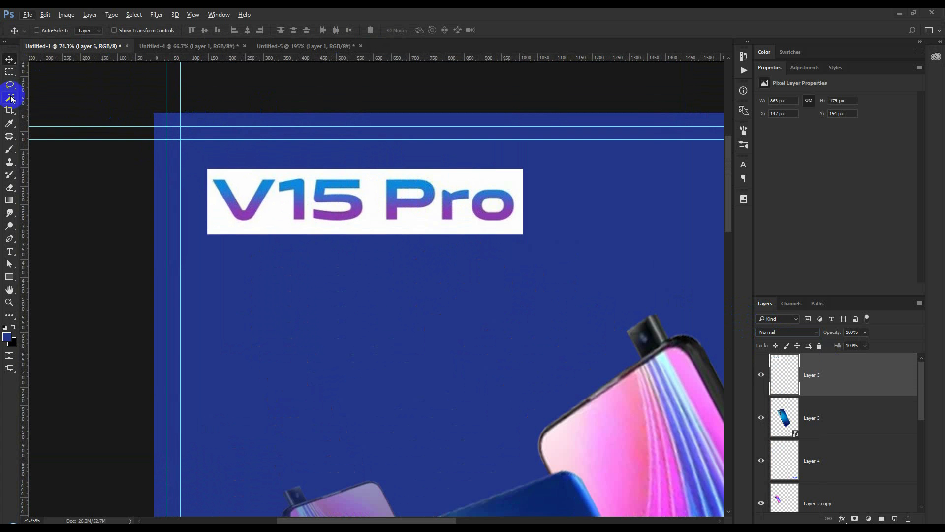
shift+click(488, 204)
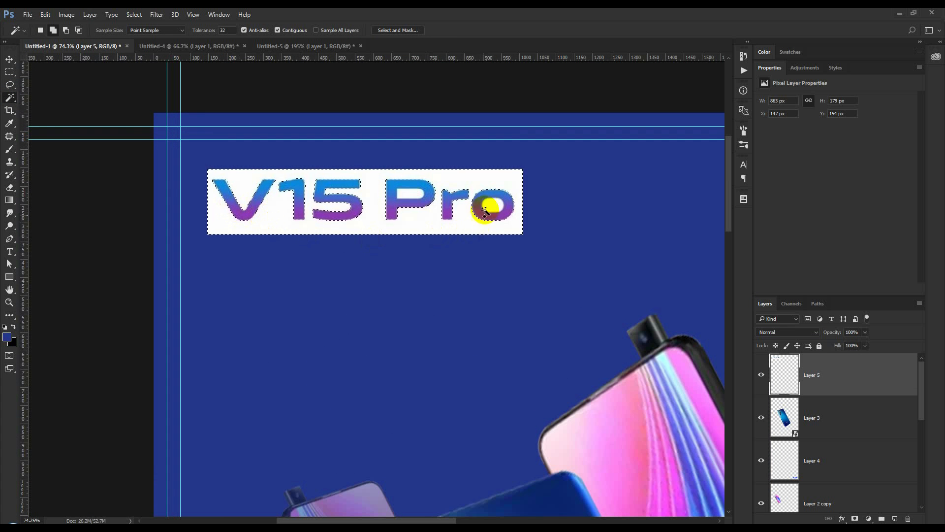
shift+click(411, 199)
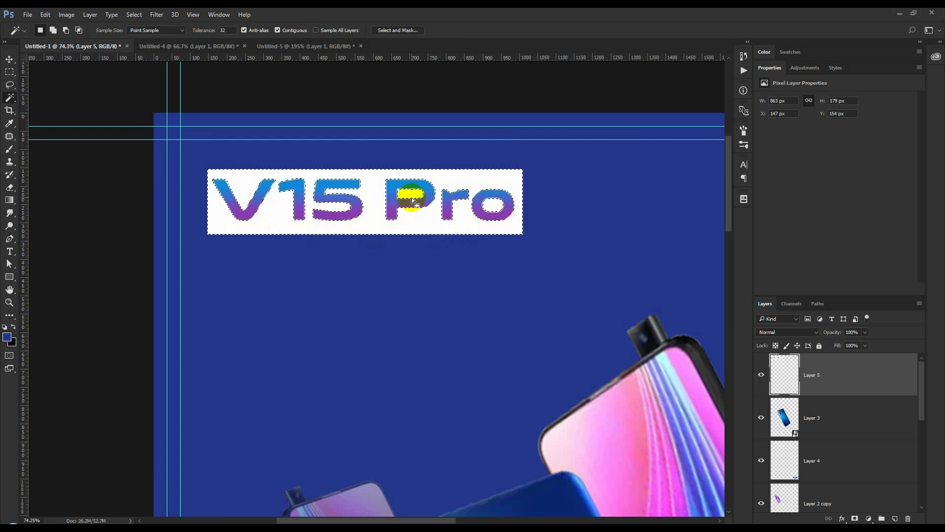
key(Return)
key(BackSpace)
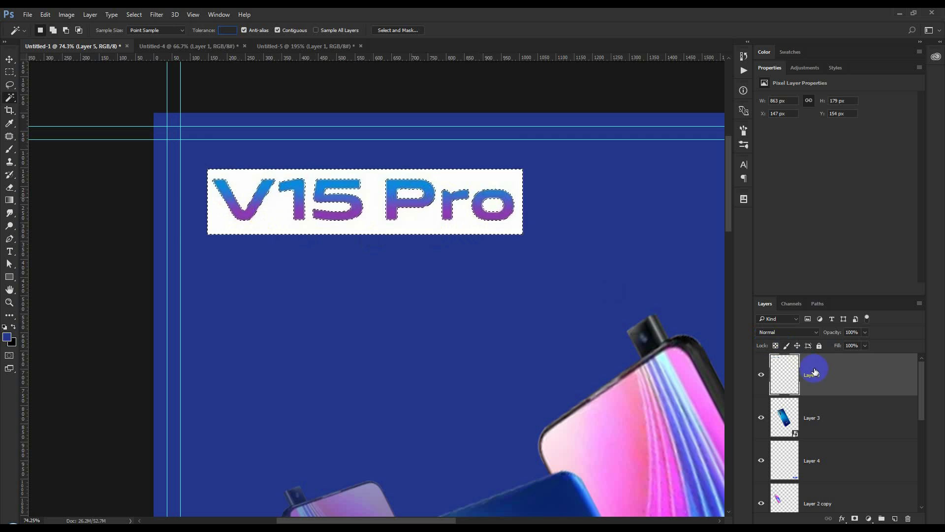
click(10, 59)
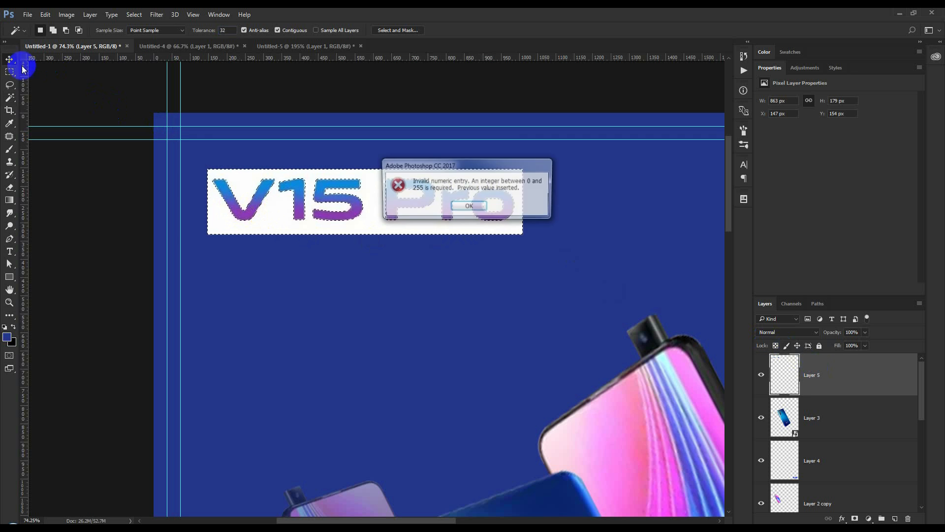
click(470, 206)
key(ctrl+d)
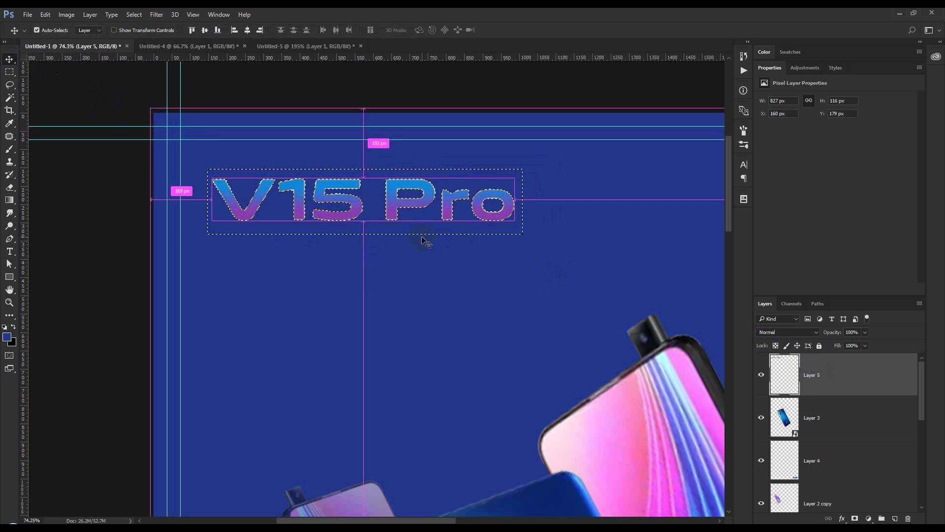
Step: Inspect the cut-out edges of the V15 Pro lettering up close and delete its layer
scroll(305, 217, down, 2)
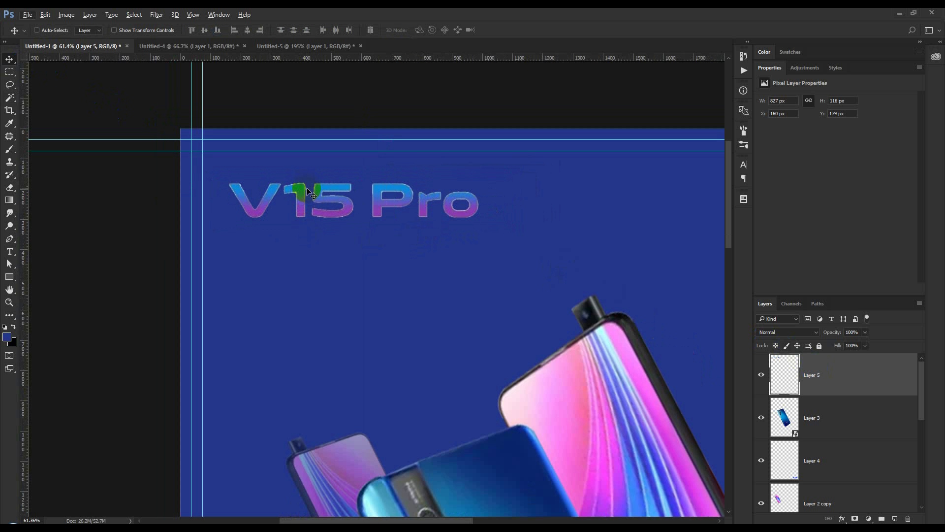
scroll(309, 181, up, 5)
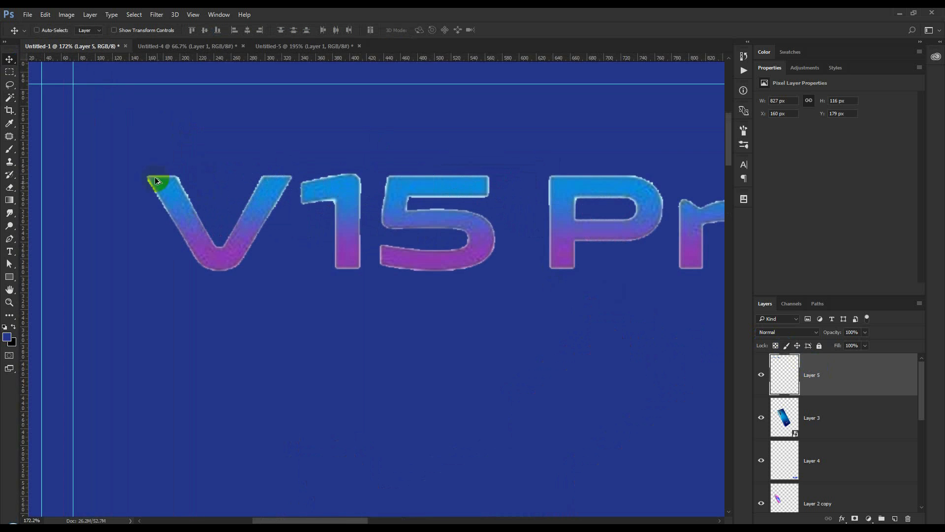
scroll(246, 219, down, 1)
scroll(246, 219, down, 9)
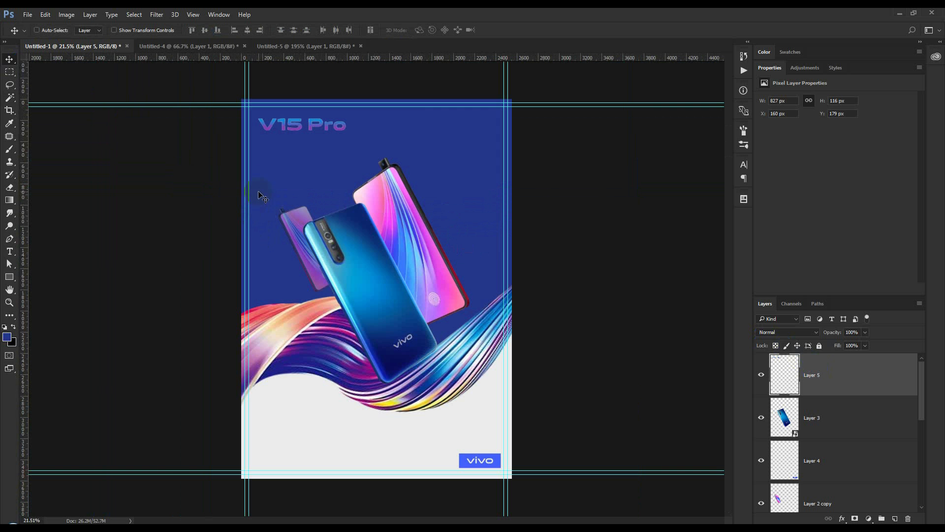
key(Delete)
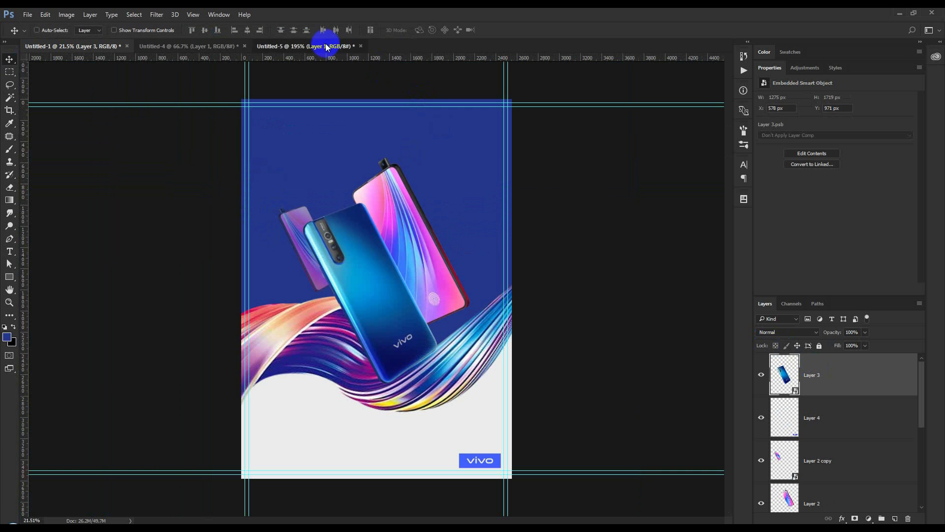
Step: Copy the V15 | V15 Pro text block from Untitled-4 into the Untitled-1 poster and place it at about X 131, Y 164 px
click(326, 46)
click(208, 46)
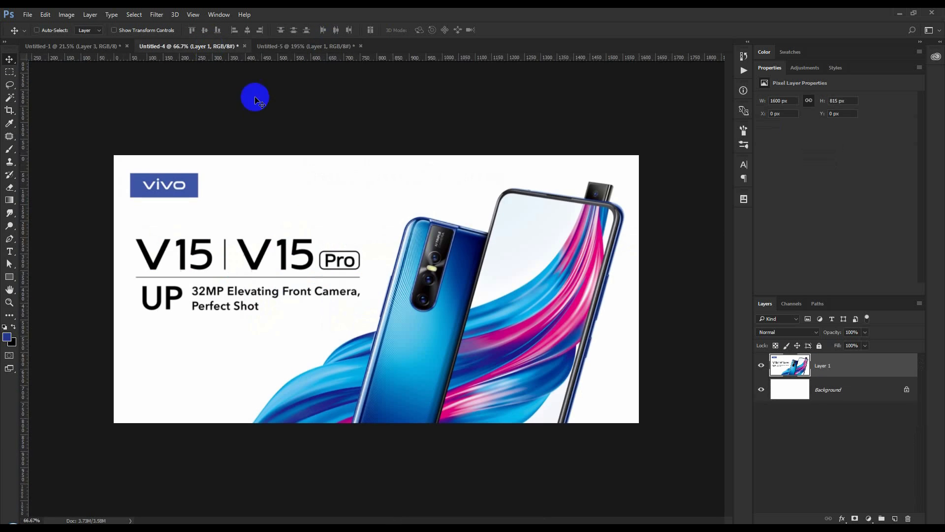
click(10, 72)
drag(131, 226, 368, 324)
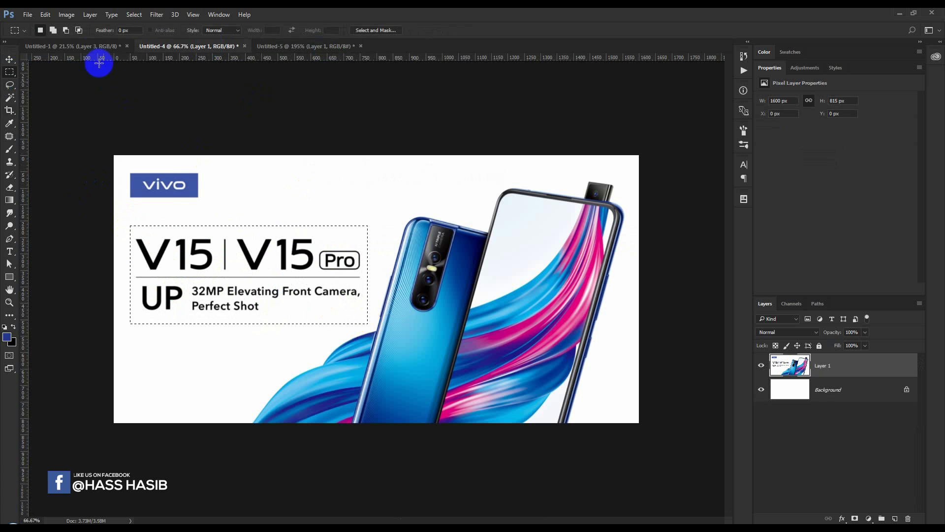
key(ctrl+c)
click(101, 46)
key(ctrl+v)
click(9, 59)
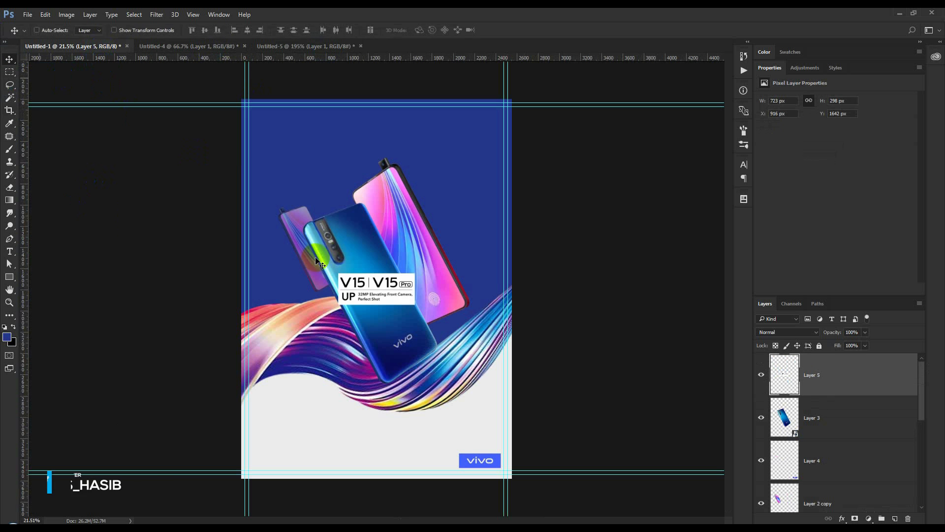
drag(318, 261, 311, 131)
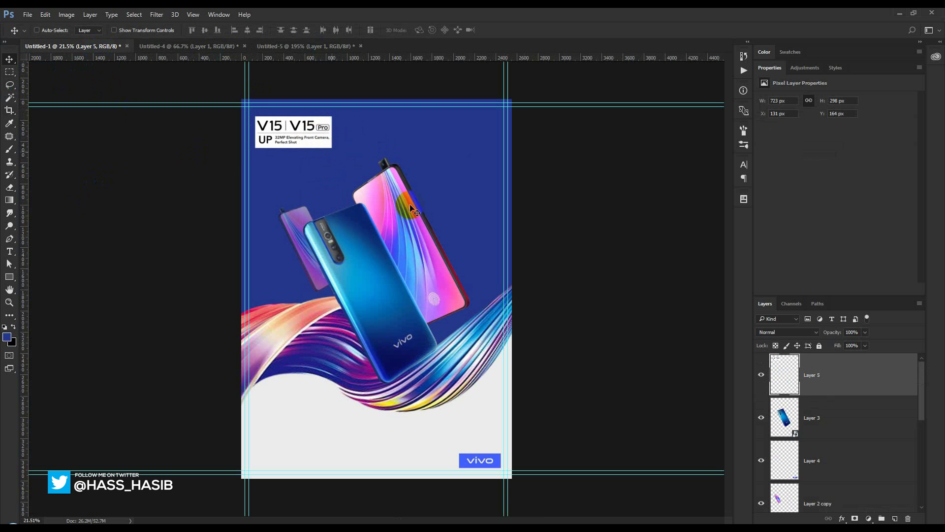
Step: Try Multiply blending on the V15 | V15 Pro text block, check it up close and undo it
click(794, 332)
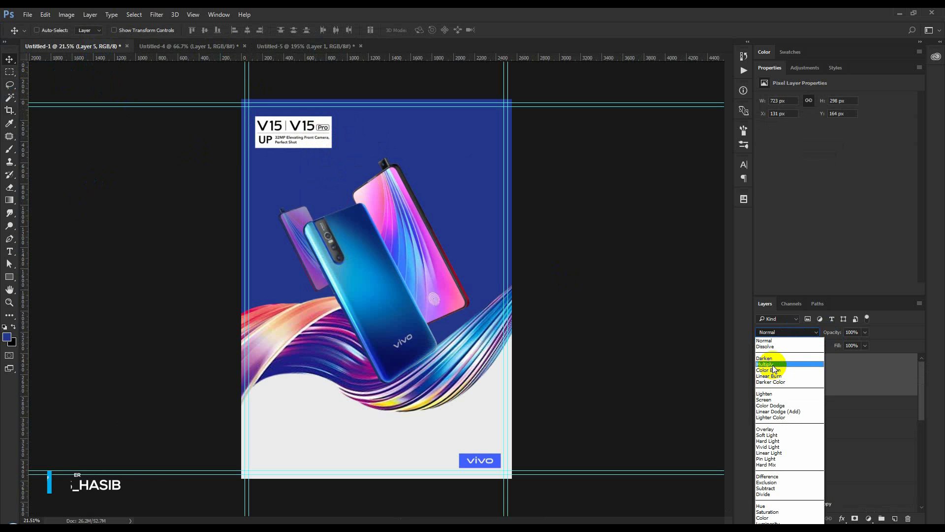
click(773, 365)
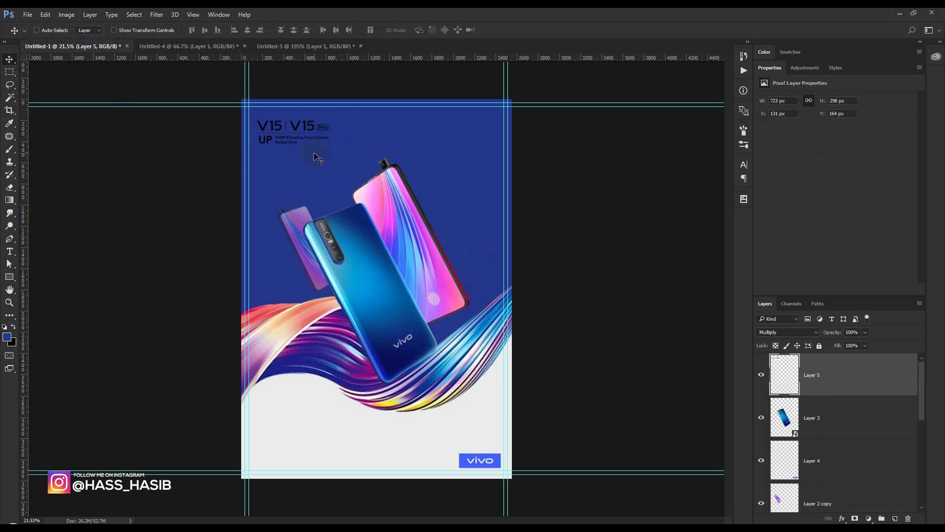
scroll(267, 107, up, 5)
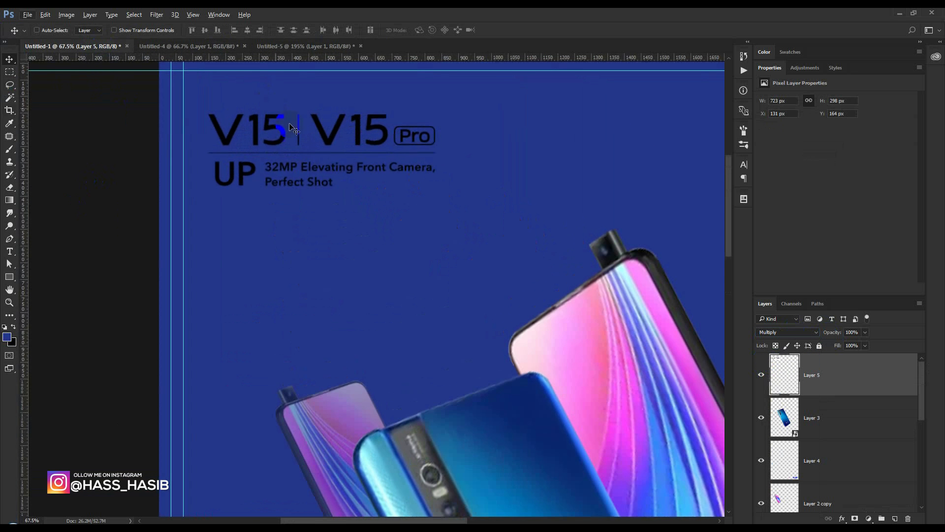
key(ctrl+z)
Step: Invert the colours of the V15 | V15 Pro text block and set its blend mode to Screen
scroll(433, 246, up, 2)
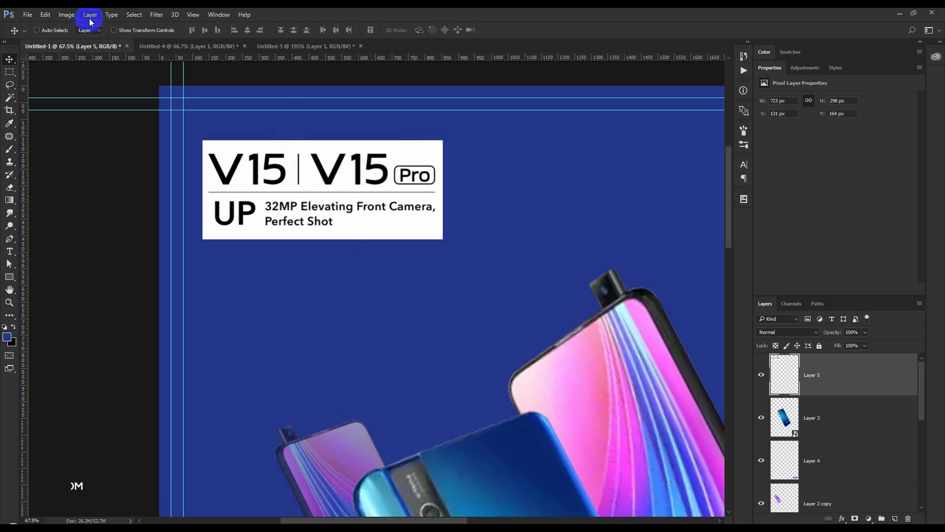
click(66, 14)
mouse_move(148, 40)
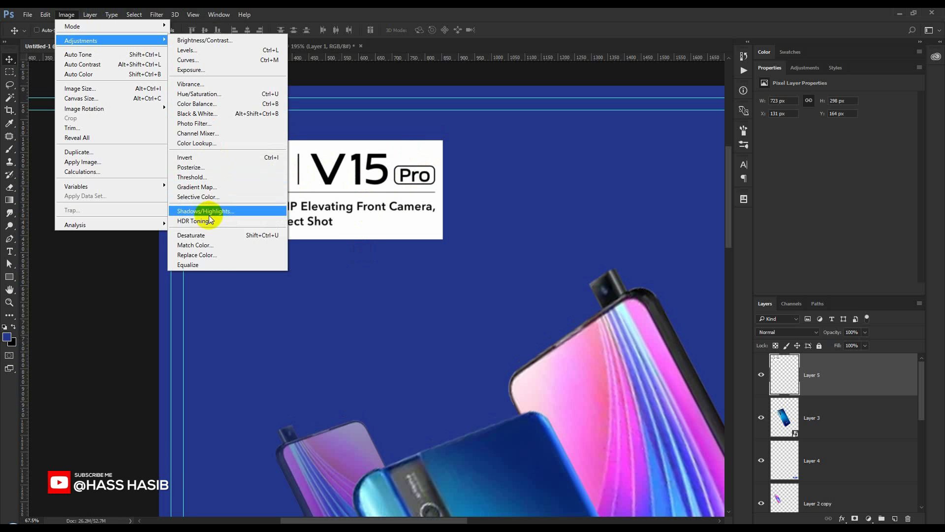
click(192, 157)
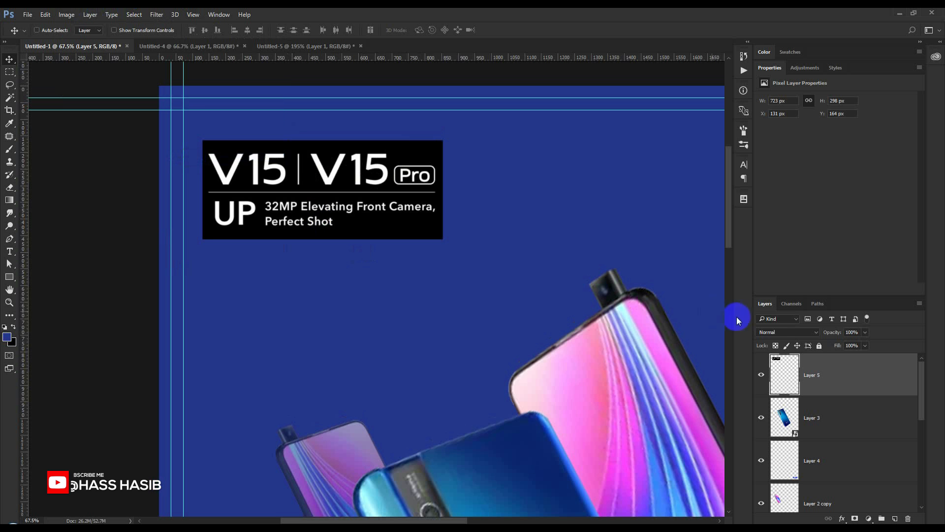
click(783, 332)
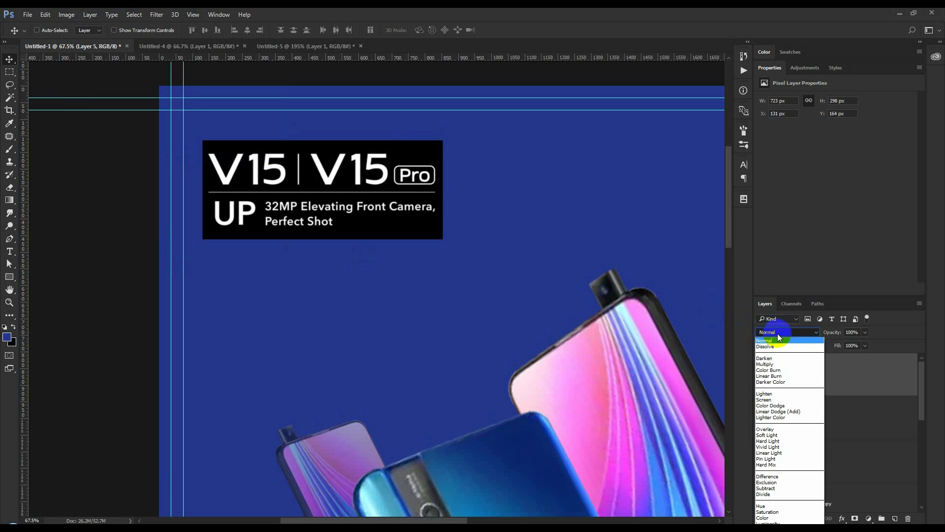
click(774, 400)
scroll(443, 239, down, 8)
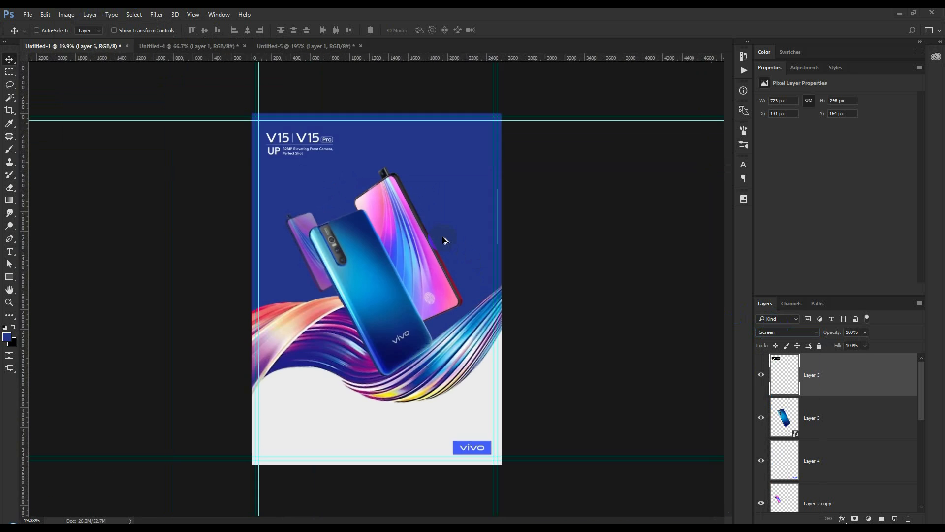
Step: Enlarge the V15 | V15 Pro text block to 918 × 378 px
click(410, 207)
scroll(320, 143, up, 3)
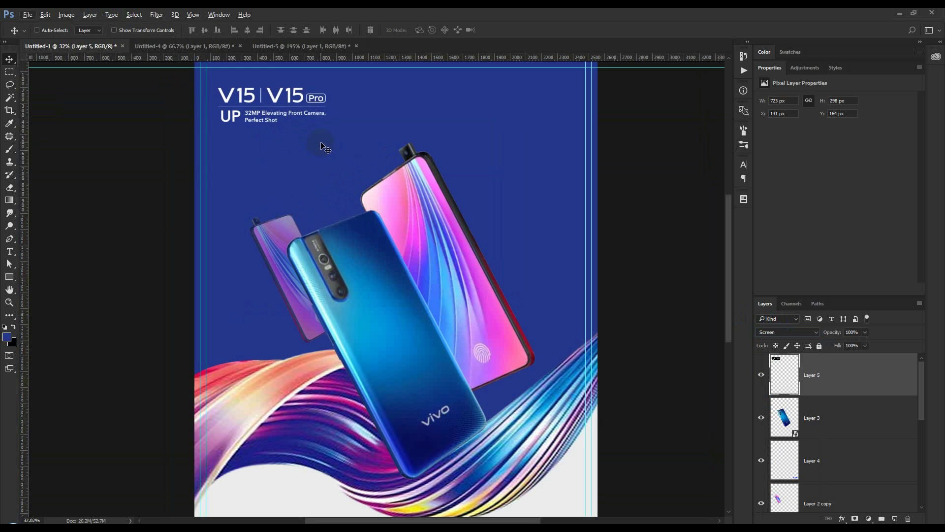
key(ctrl+t)
drag(329, 129, 361, 143)
key(Return)
Step: Nudge the V15 | V15 Pro text block to X 134, Y 168 px
key(Down)
key(Down)
key(Down)
key(Down)
key(Down)
key(Down)
key(Down)
key(Down)
key(Down)
key(Down)
key(Down)
key(Down)
key(Down)
key(Down)
key(Down)
key(Down)
key(Down)
key(Down)
key(Down)
key(Down)
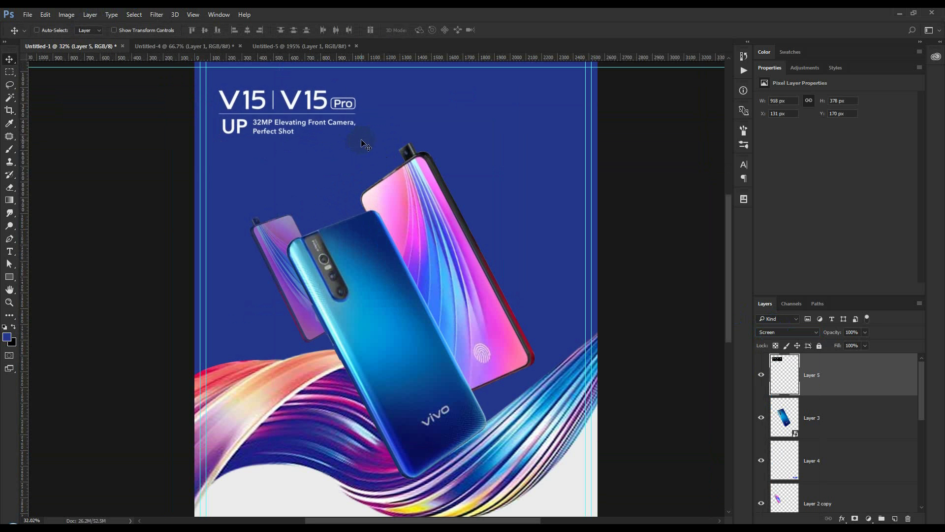
key(Up)
key(Up)
key(Up)
key(Up)
key(Up)
key(Up)
key(Up)
key(Up)
key(Up)
key(Up)
key(Up)
key(Up)
key(Up)
key(Up)
key(Up)
key(Up)
key(Up)
key(Up)
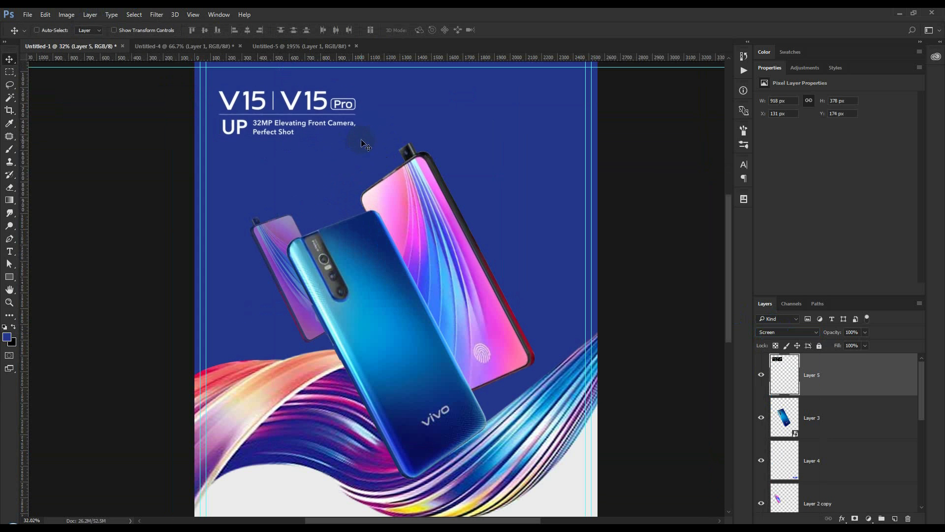
key(Right)
key(Right)
key(Right)
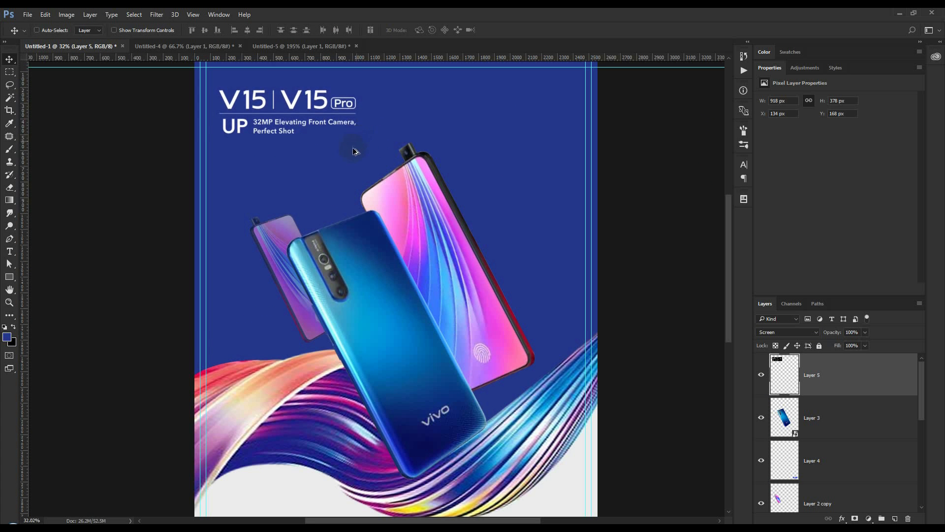
Step: Copy the "There's a new pop-star in town" V15 Pro text block from Untitled-5 into the Untitled-1 poster
scroll(352, 148, down, 7)
scroll(352, 149, up, 3)
click(249, 49)
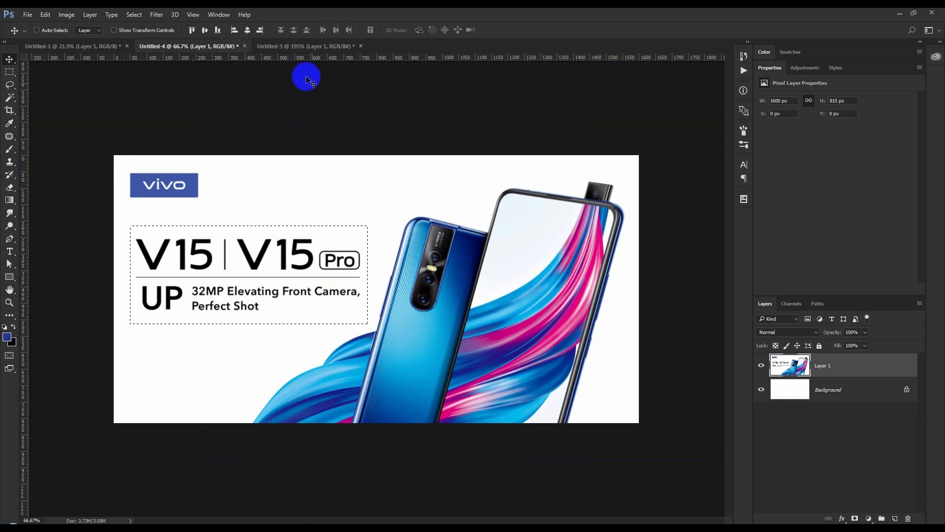
click(298, 46)
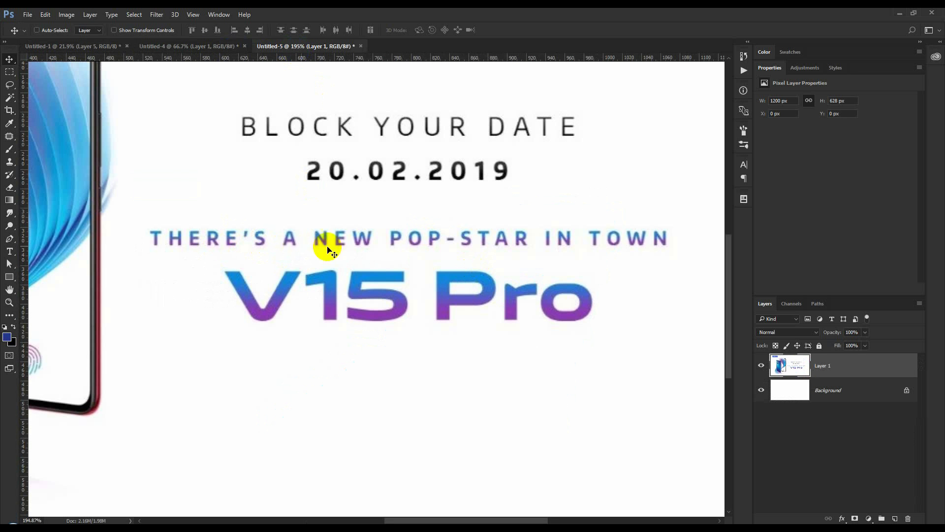
click(9, 71)
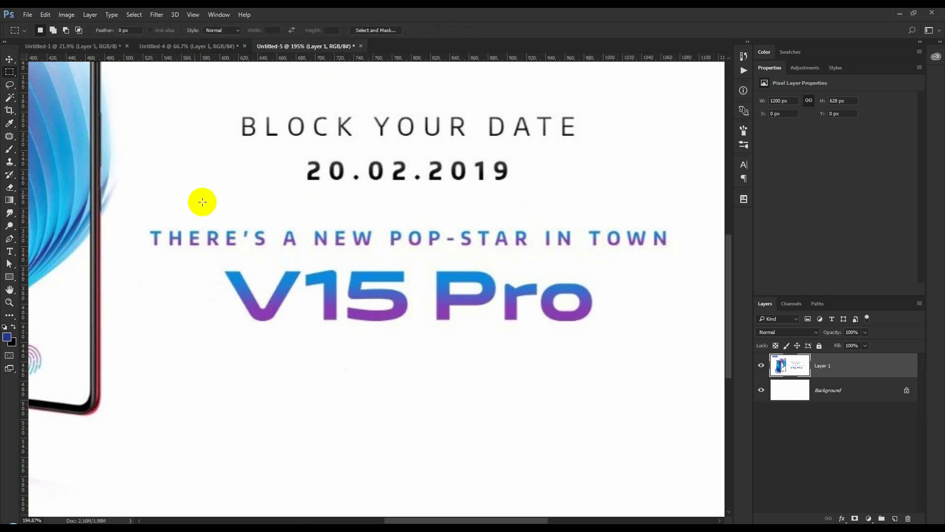
drag(146, 216, 687, 323)
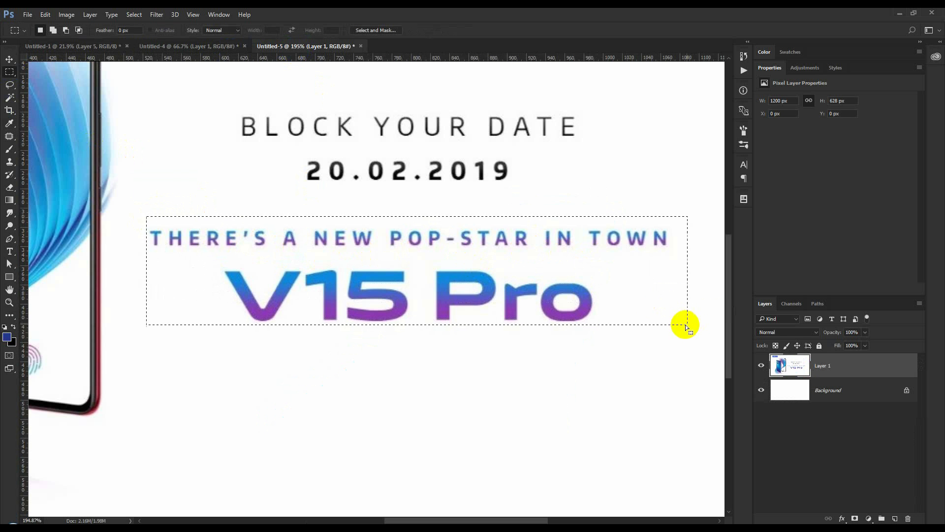
key(ctrl+c)
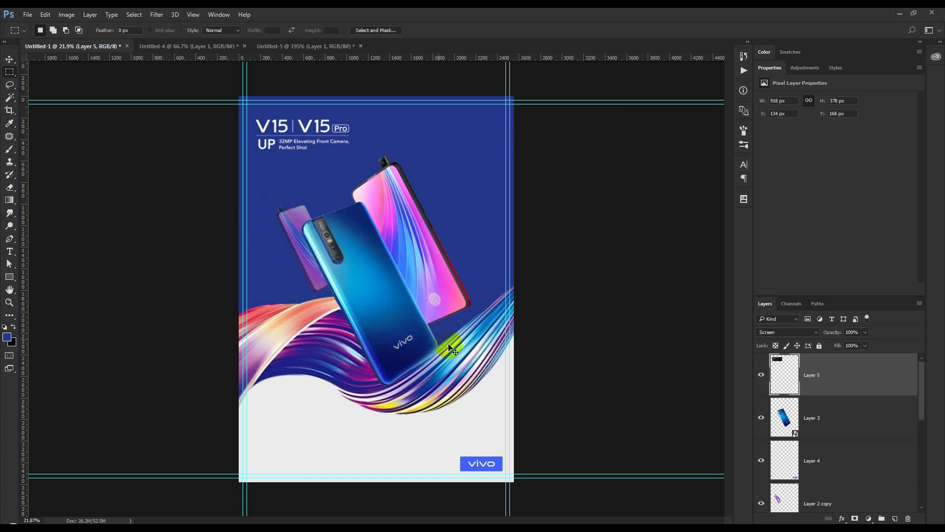
click(99, 45)
key(ctrl+v)
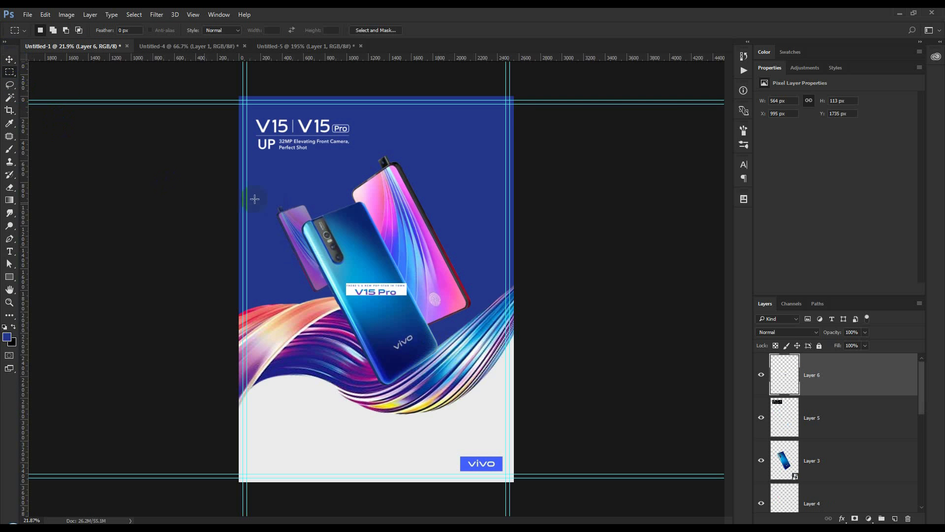
Step: Move the pasted pop-star V15 Pro block to the poster's lower area, scale it to 1231 × 247 px and place it at about X 114, Y 3098 px
click(9, 59)
drag(499, 358, 414, 510)
scroll(295, 443, up, 9)
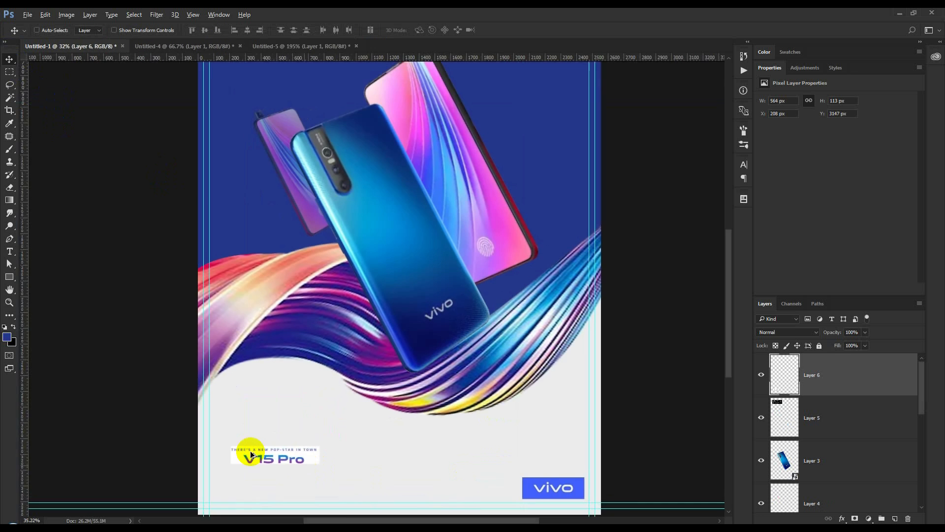
drag(299, 386, 635, 426)
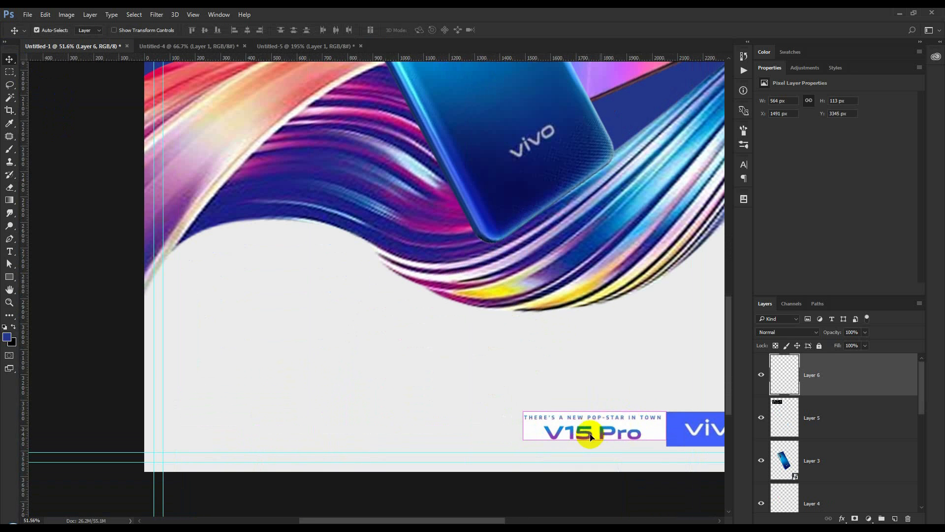
key(ctrl+t)
drag(524, 440, 353, 455)
drag(468, 433, 293, 370)
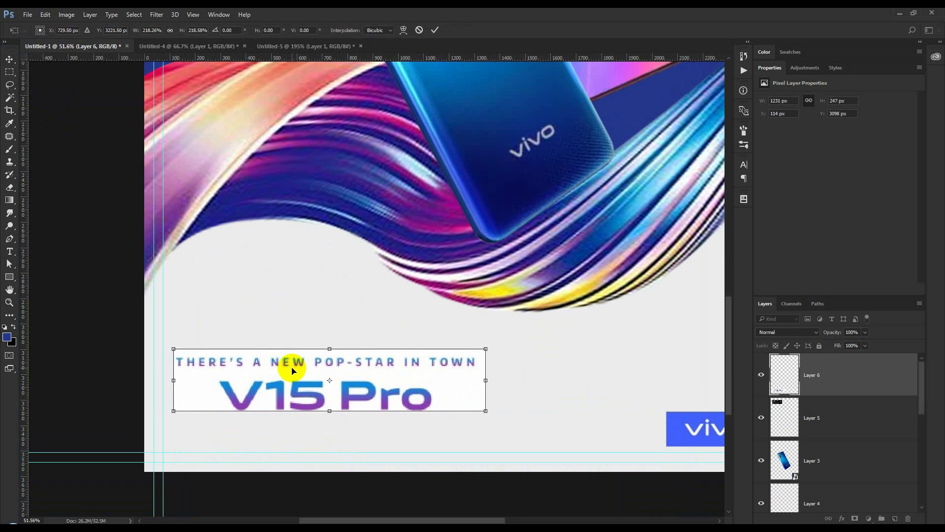
key(Return)
Step: Change the fill of the lower light grey Shape 1 area to white (ffffff)
scroll(804, 473, down, 5)
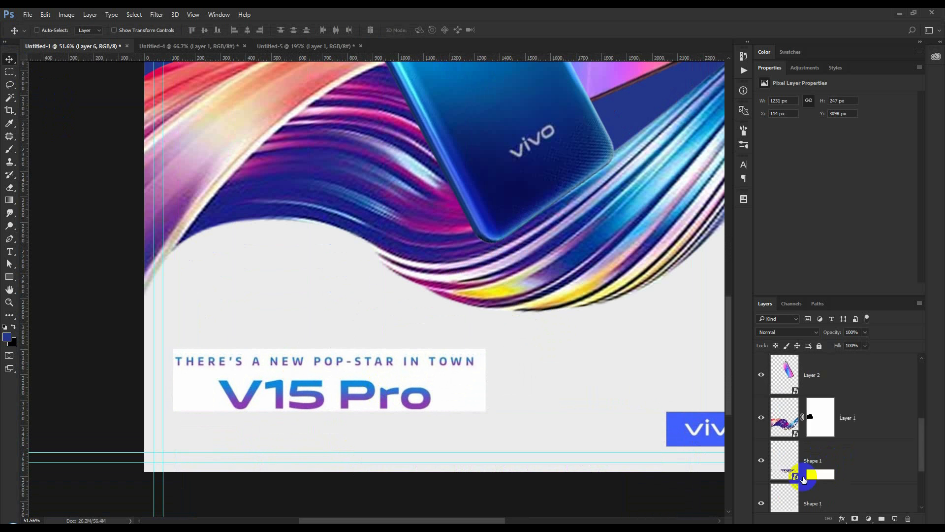
double_click(785, 453)
click(468, 397)
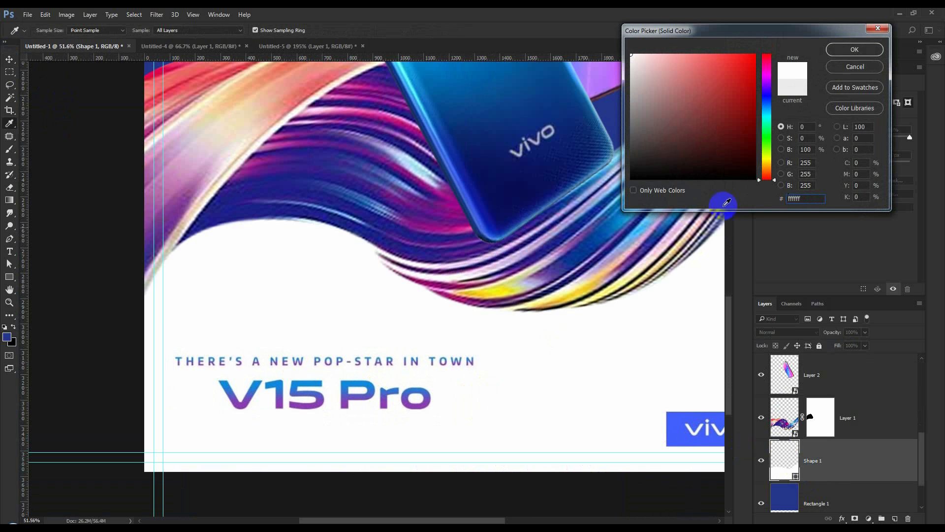
click(854, 50)
key(ctrl+0)
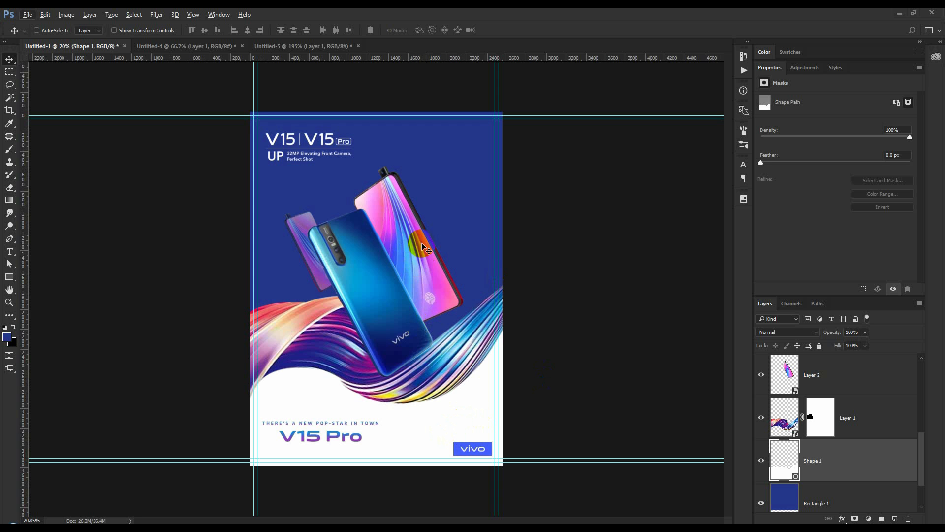
Step: On a new layer above Shape 1, paint soft 1300 px glows: pink beside the large phone's lower corner and light cyan and blue behind the small phone
scroll(349, 179, up, 4)
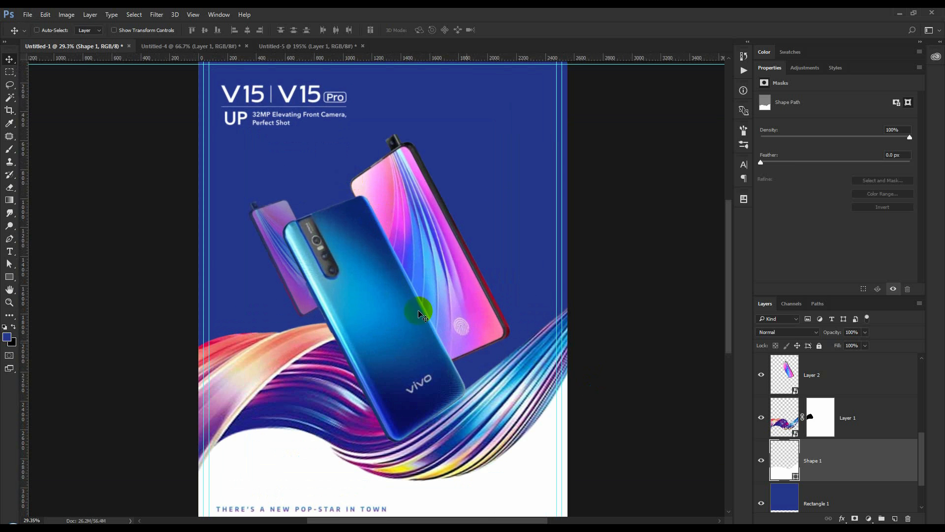
scroll(826, 464, down, 1)
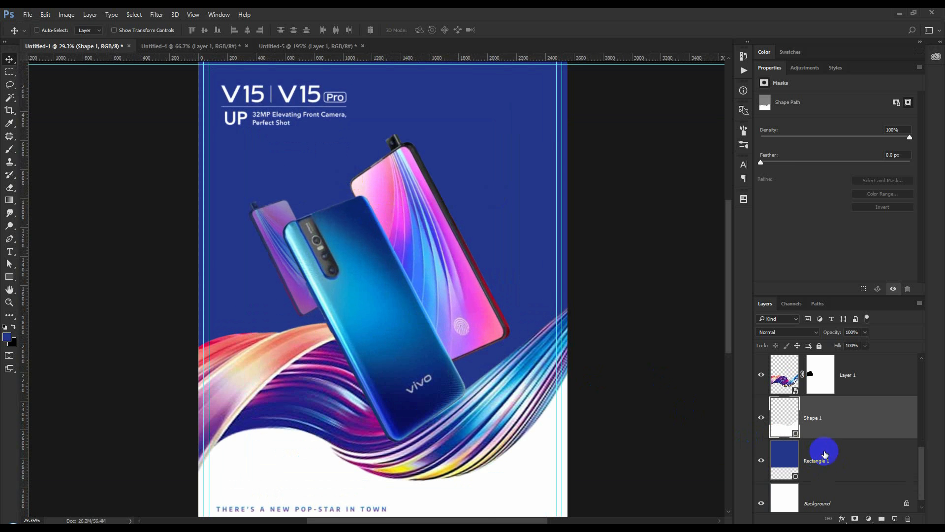
click(890, 518)
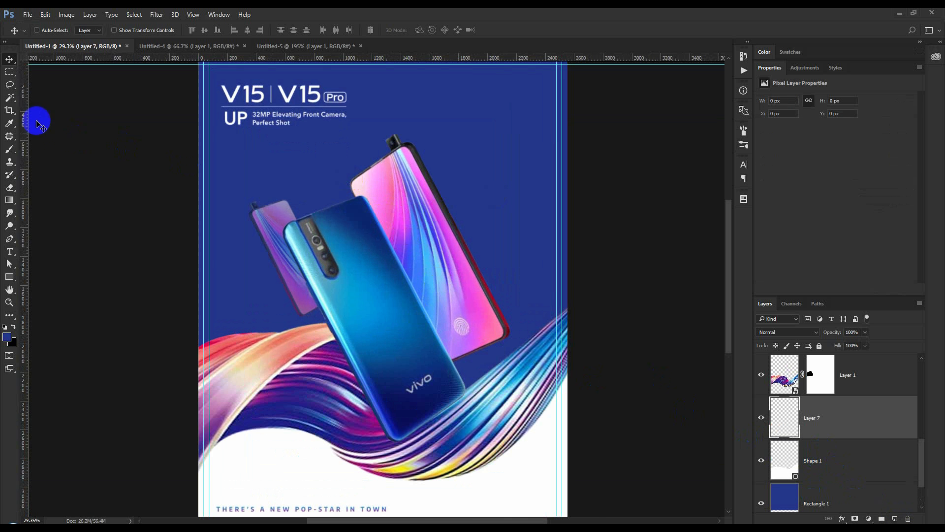
click(9, 123)
scroll(524, 266, up, 3)
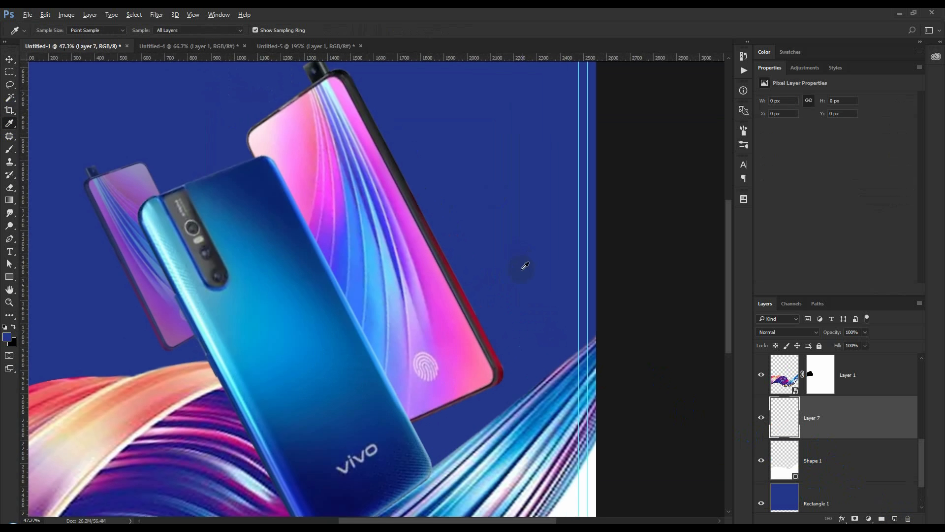
click(490, 371)
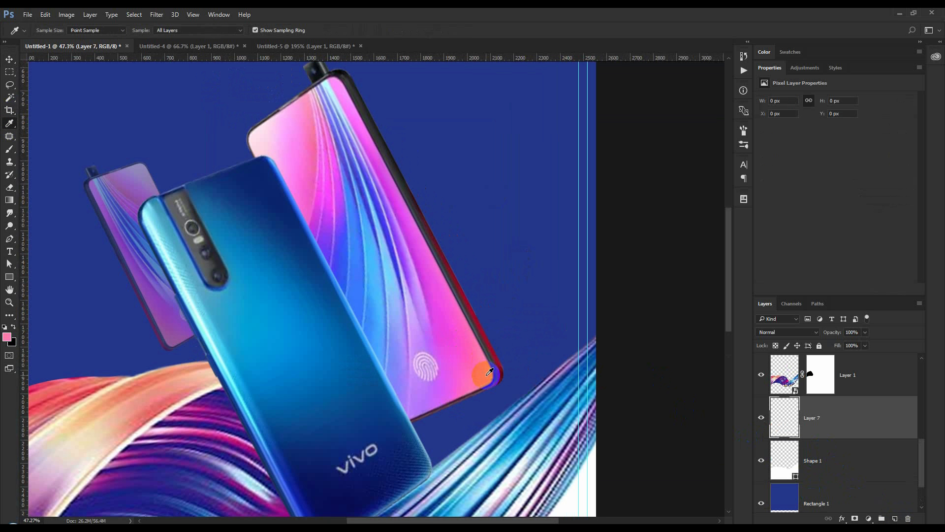
click(11, 150)
click(457, 338)
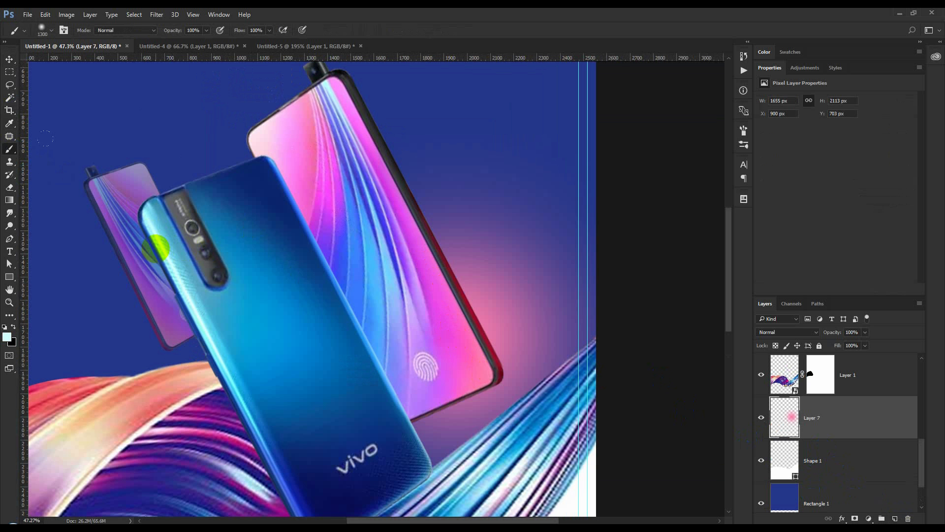
click(156, 248)
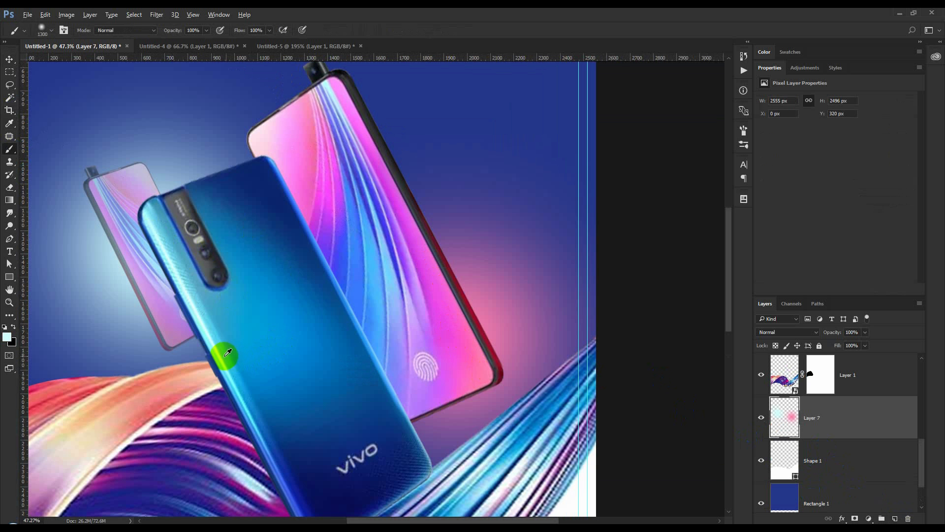
drag(202, 349, 259, 312)
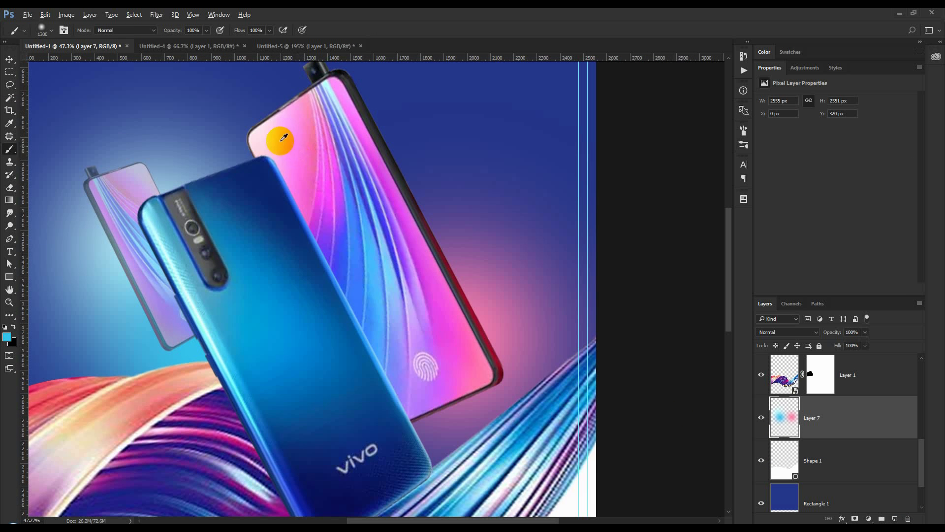
Step: Paint a soft pale pink glow at the large phone's upper corner and a 700 px light cyan glow around its pop-up camera
scroll(263, 266, up, 2)
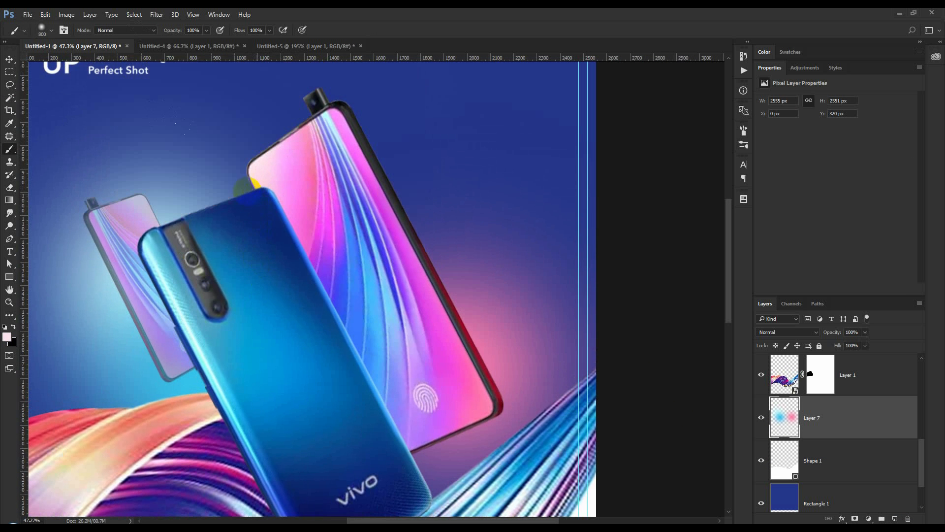
click(245, 187)
key(bracketleft)
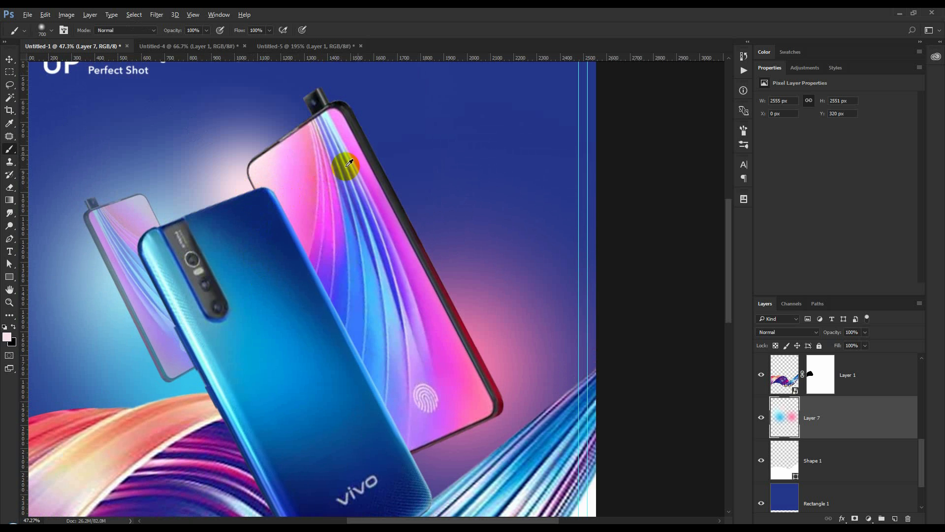
drag(361, 151, 335, 124)
click(332, 125)
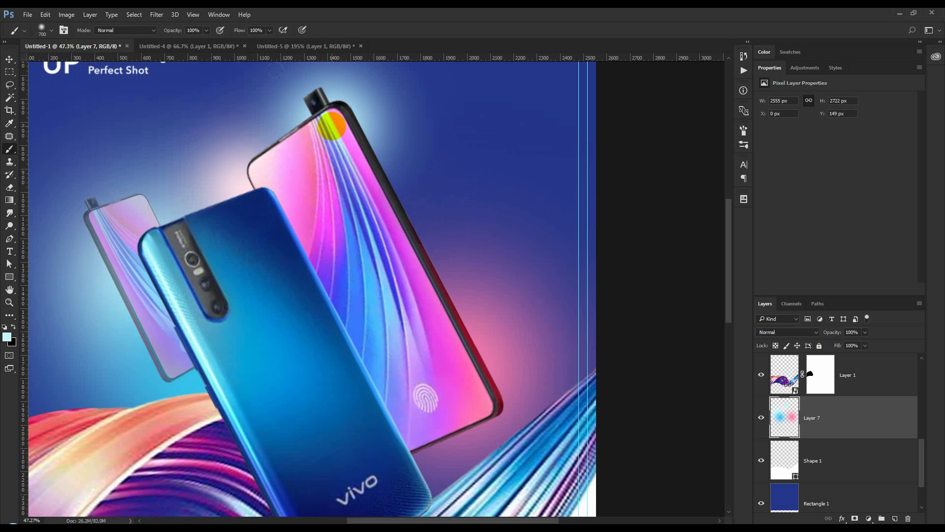
Step: Deepen the glow layer with soft 700 px dabs in blues sampled from the front phone, painted behind the phones
alt+scroll(336, 138, down, 4)
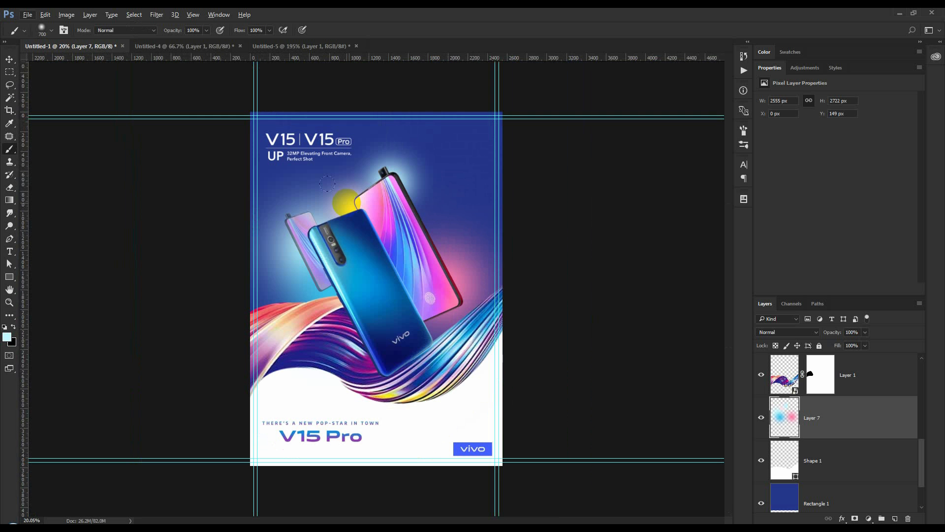
alt+scroll(434, 247, up, 2)
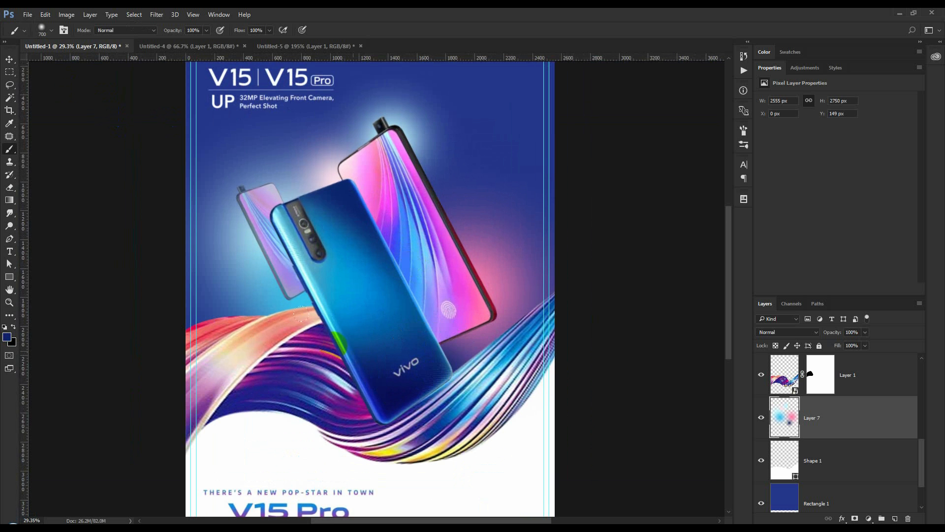
drag(352, 315, 323, 318)
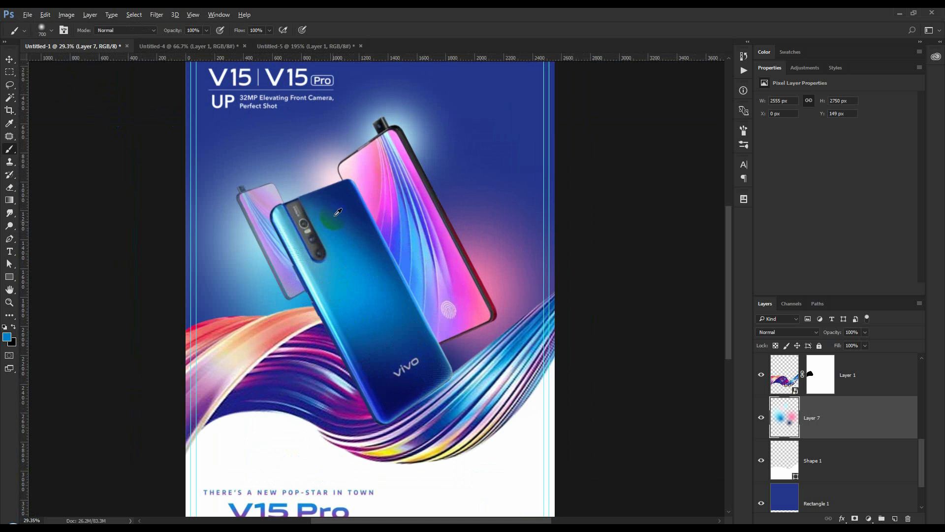
drag(338, 212, 335, 213)
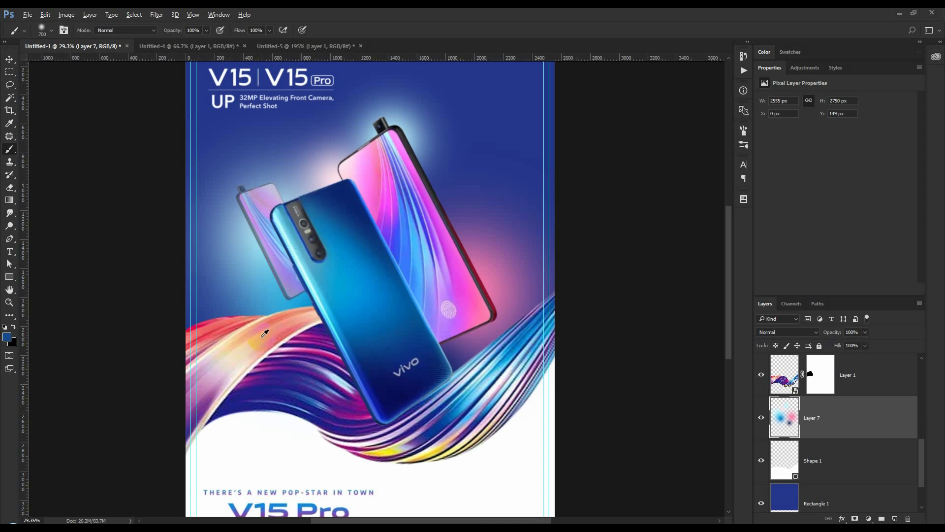
Step: Try a salmon glow sampled from the ribbon at the poster's edge above the ribbon and undo it
drag(213, 305, 181, 306)
key(ctrl+z)
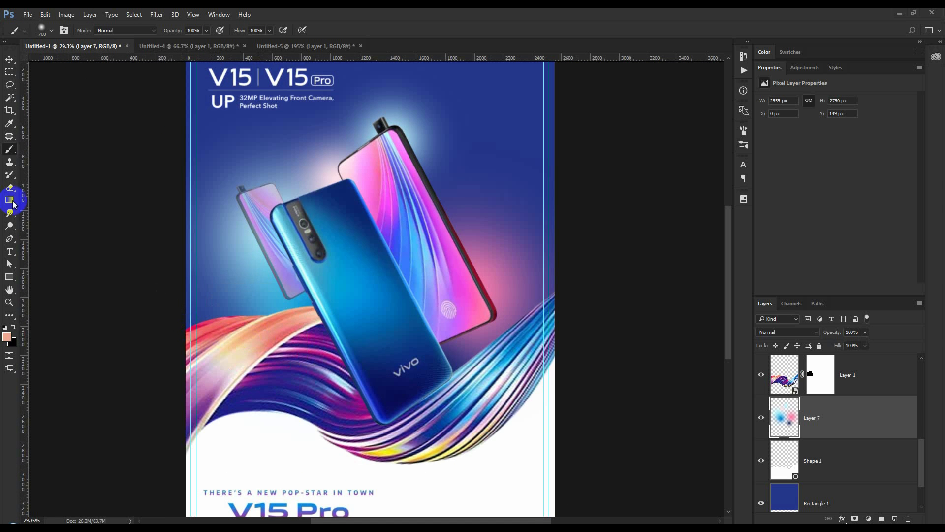
click(11, 58)
scroll(433, 263, up, 1)
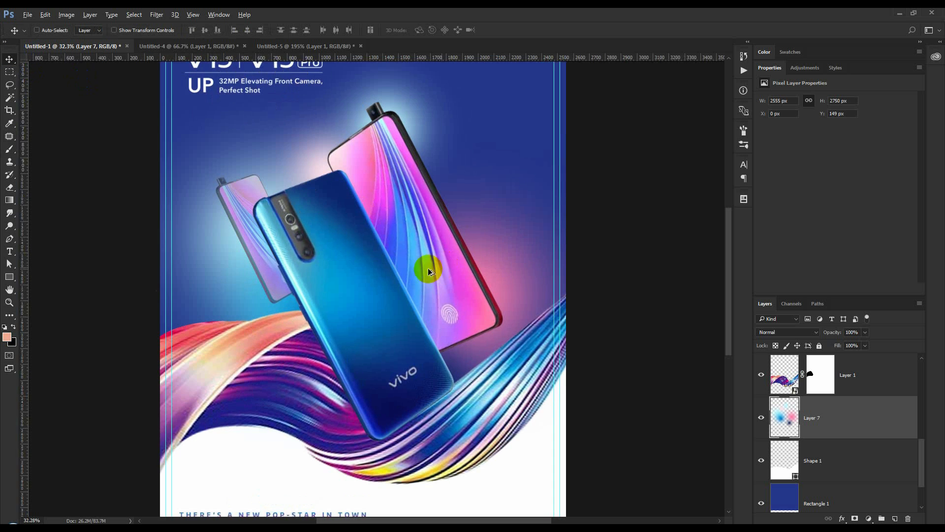
scroll(422, 268, down, 2)
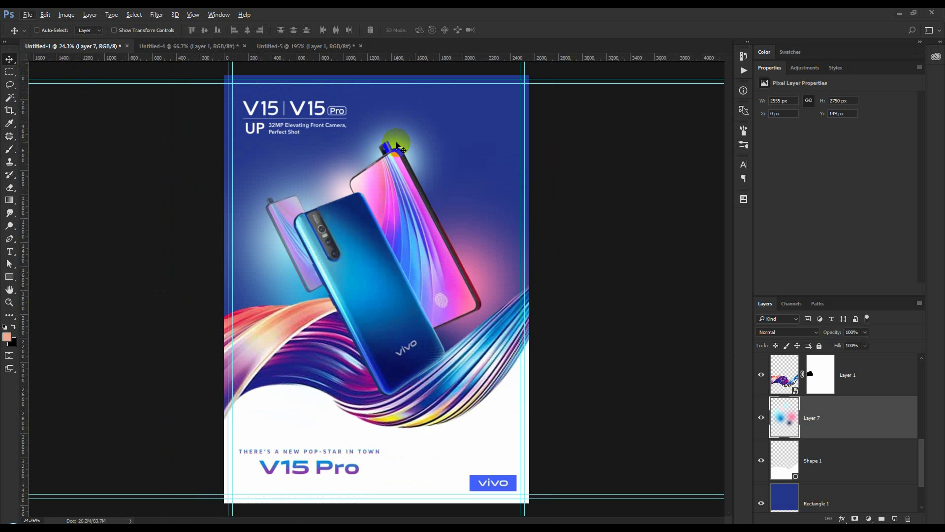
scroll(340, 187, up, 1)
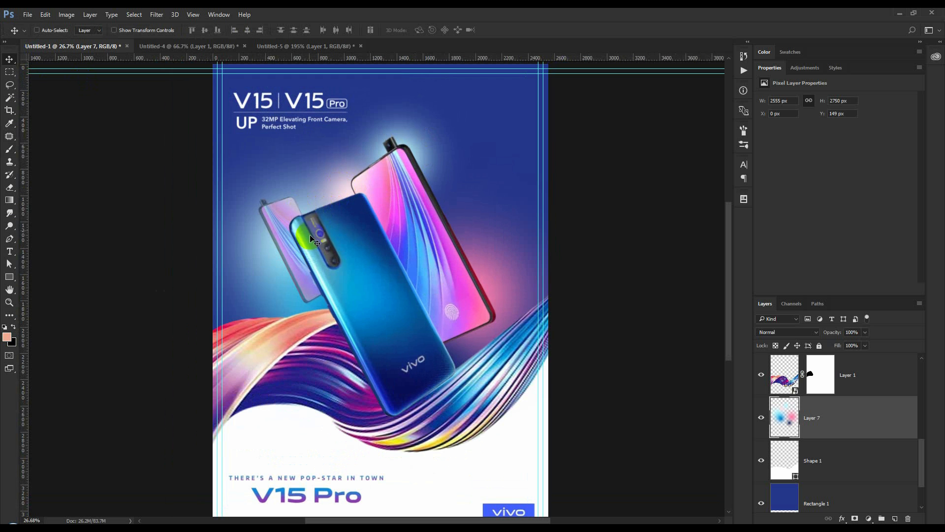
Step: Restore the small phone's layer (Layer 2 copy) to 100% opacity
scroll(810, 405, up, 3)
click(817, 422)
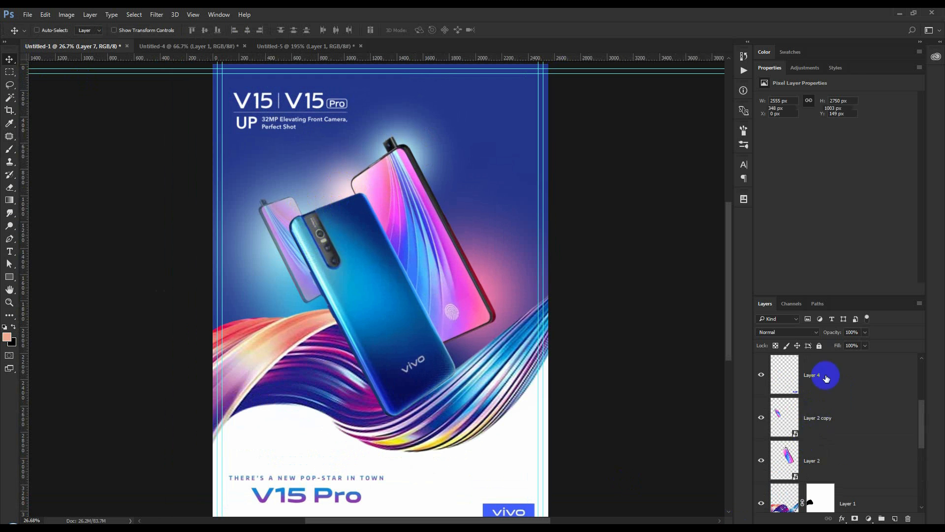
drag(852, 333, 855, 333)
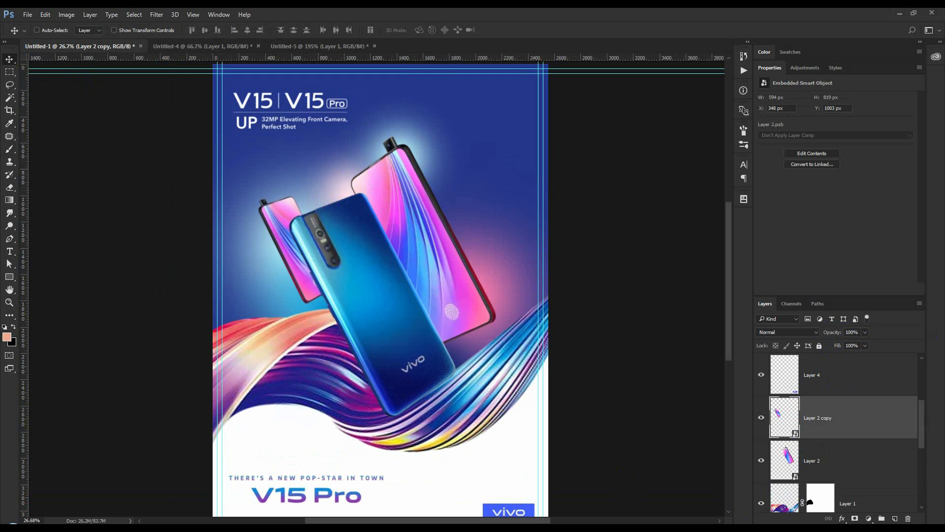
scroll(407, 356, down, 2)
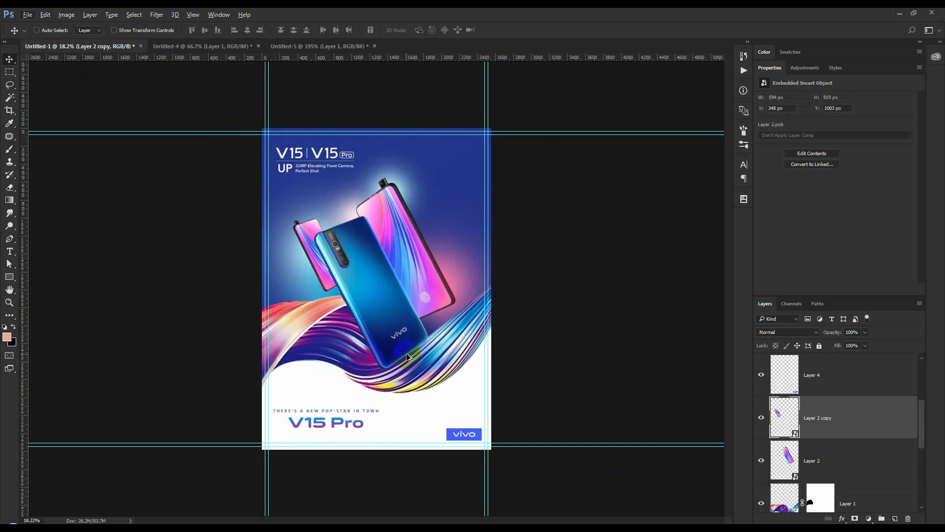
scroll(407, 355, up, 1)
Step: Close the source documents Untitled-4 and Untitled-5 without saving them
click(238, 46)
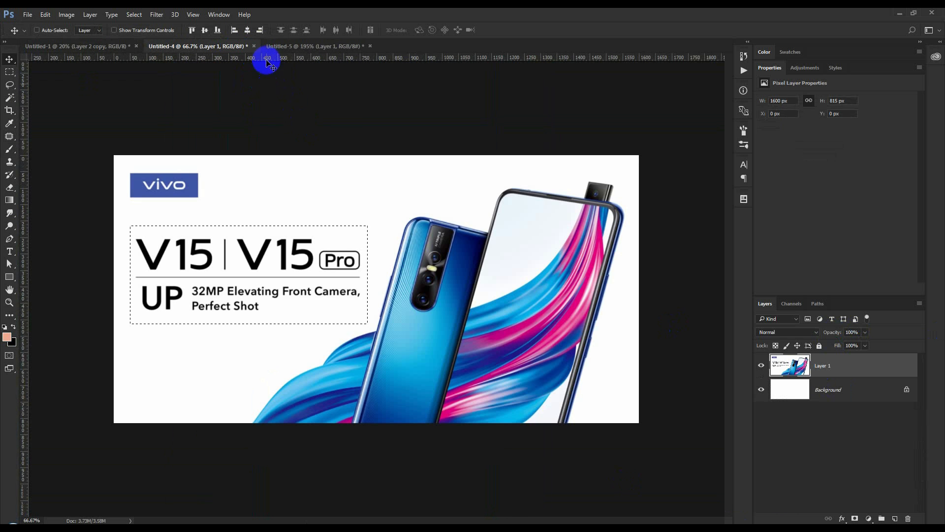
click(254, 46)
click(473, 206)
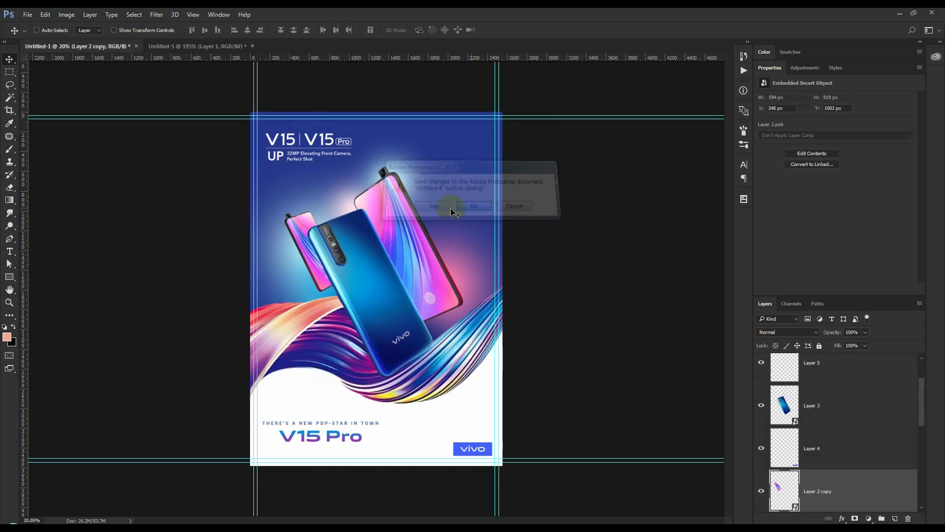
click(223, 47)
scroll(411, 197, up, 1)
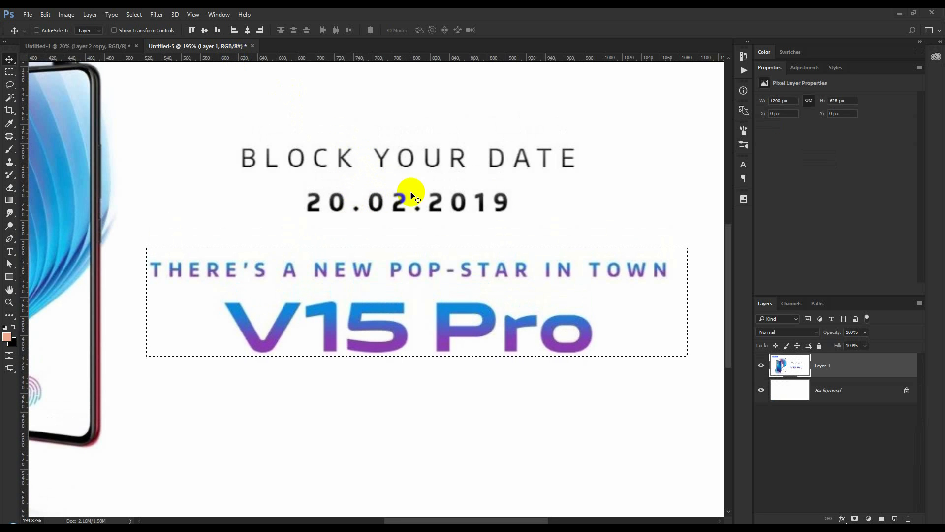
scroll(508, 203, down, 2)
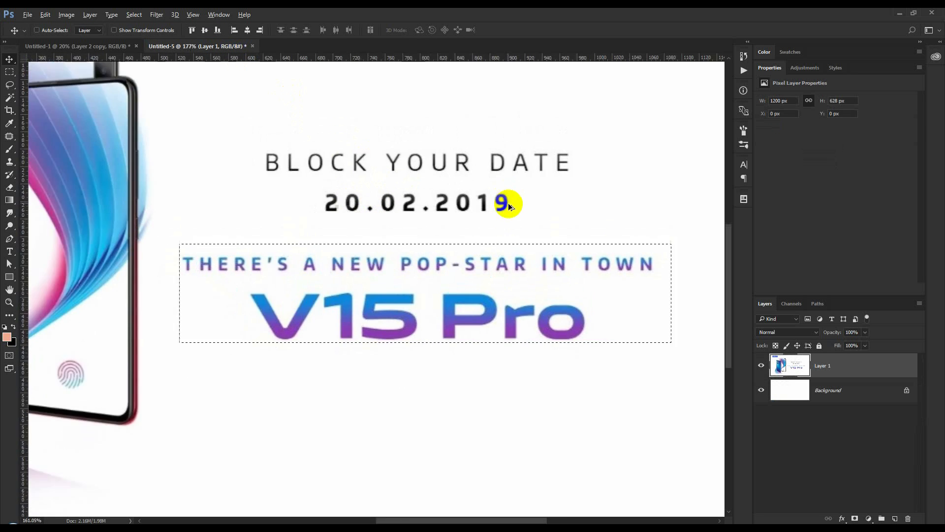
scroll(509, 206, down, 3)
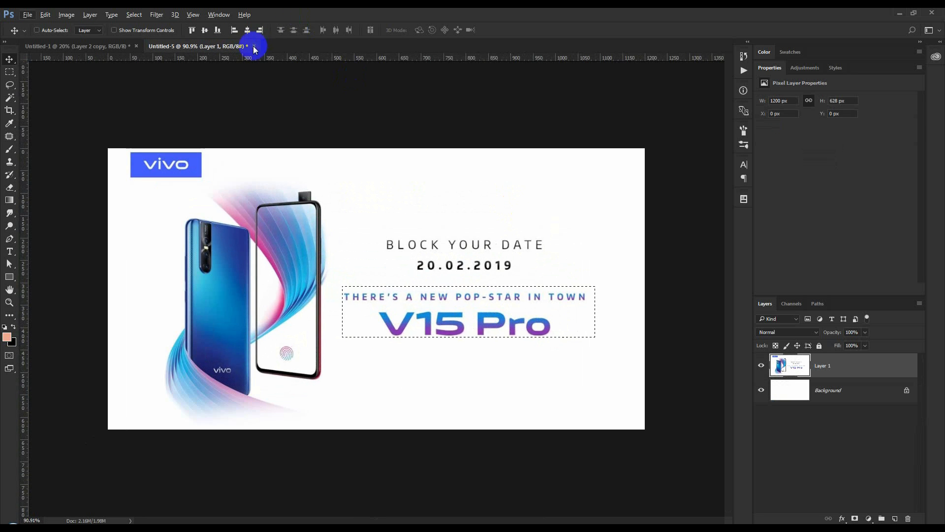
click(254, 46)
click(473, 206)
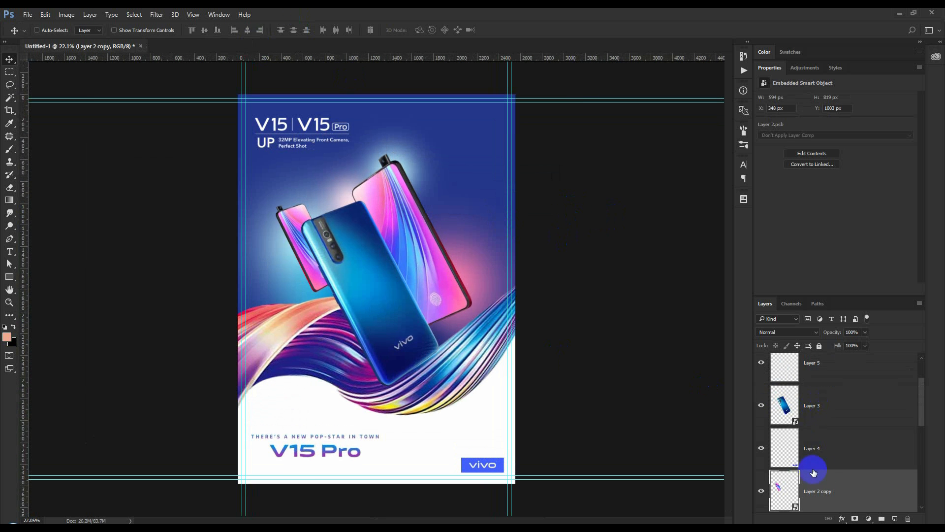
Step: Move the tagline and V15 Pro text (Layer 6) down to the poster's lower margin, at about X 134 px, Y 3222 px
scroll(823, 474, down, 2)
scroll(825, 468, down, 2)
scroll(827, 453, up, 5)
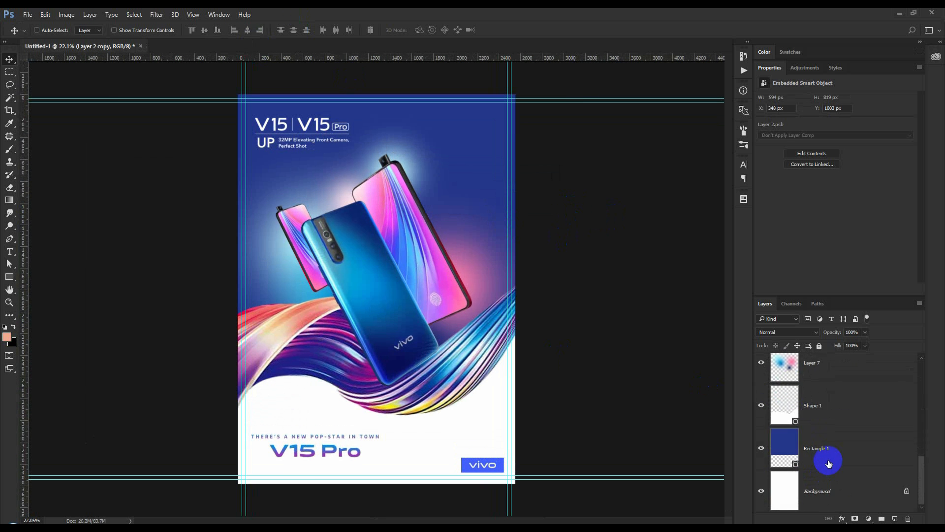
click(787, 369)
drag(409, 369, 392, 412)
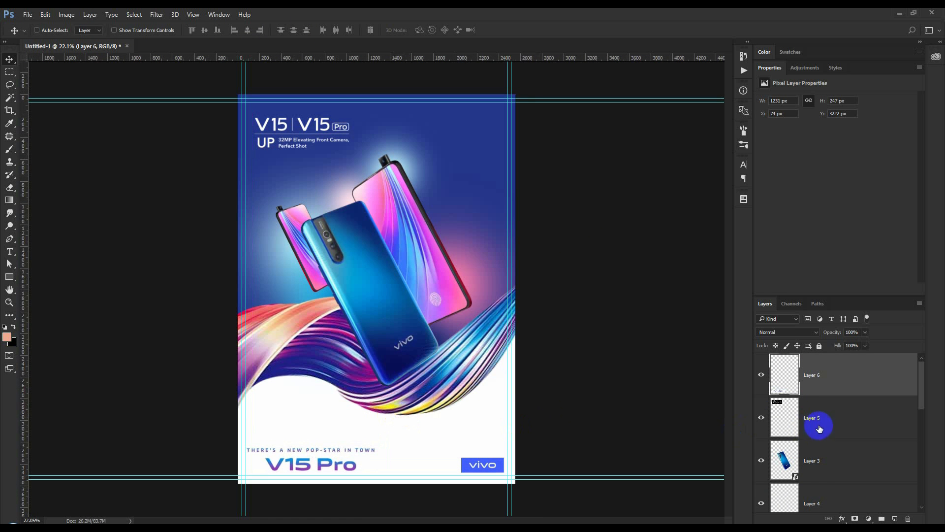
drag(489, 415, 496, 415)
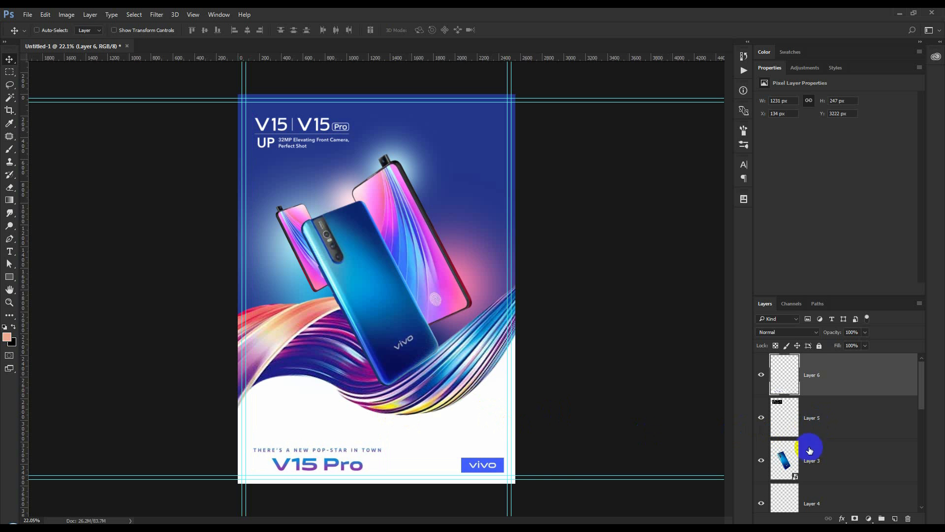
Step: Bring the vivo logo layer to the top of the stack and level the logo with the V15 Pro text, at about X 2030 px, Y 3332 px
scroll(810, 449, down, 2)
click(812, 433)
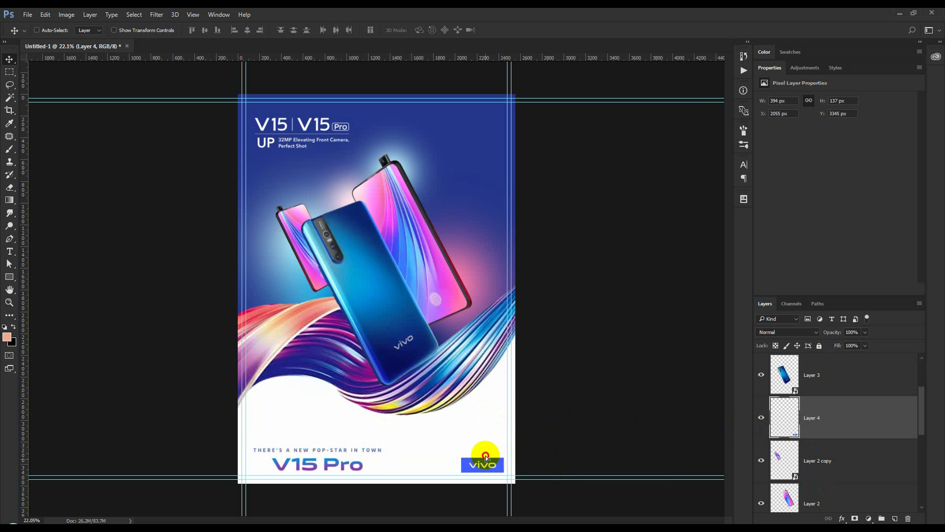
drag(486, 457, 486, 450)
key(ctrl+plus)
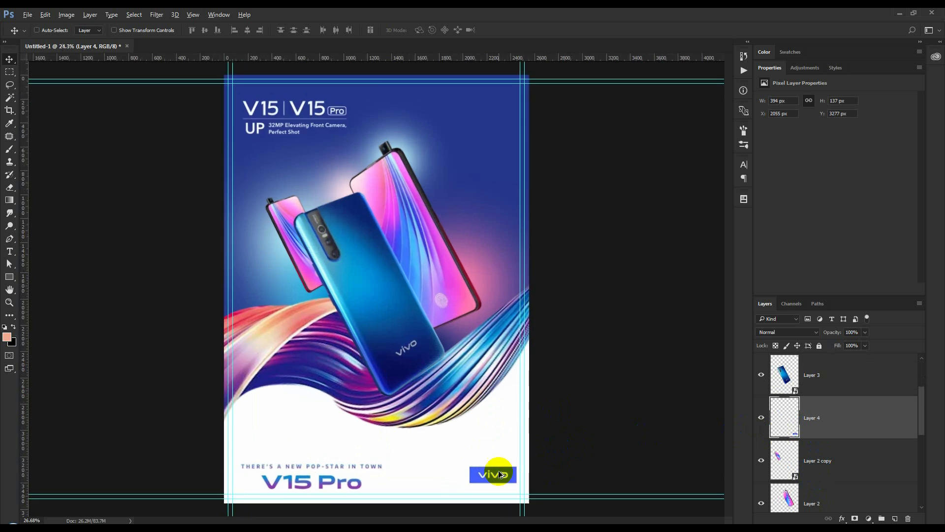
scroll(500, 475, up, 2)
scroll(496, 456, down, 3)
drag(467, 391, 229, 404)
scroll(806, 397, up, 2)
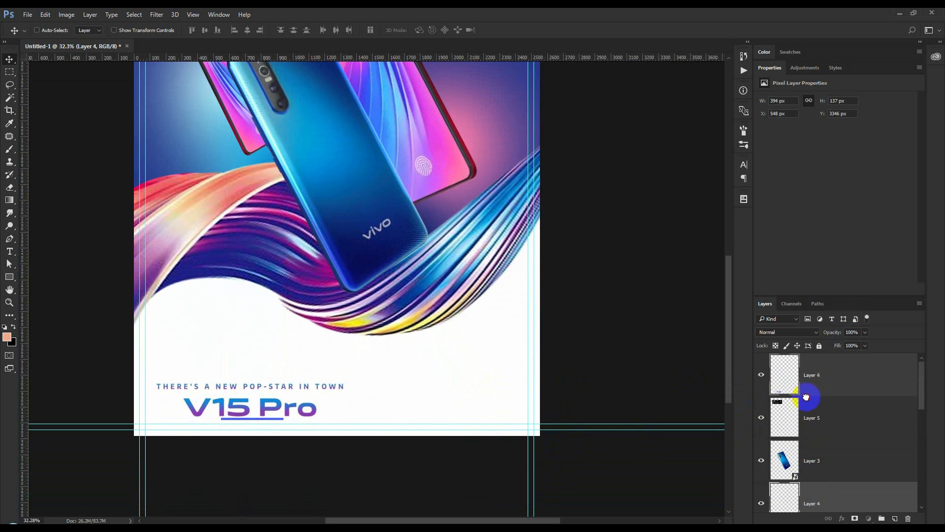
drag(806, 397, 793, 365)
drag(298, 411, 492, 408)
scroll(492, 407, down, 3)
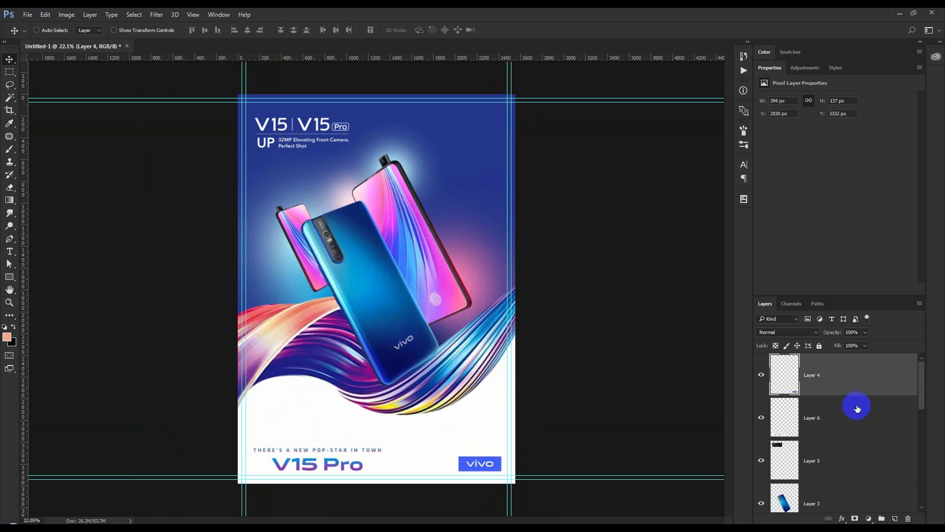
Step: Add a white-dot pattern fill layer at 100% scale and place it between Shape 1 and Rectangle 1
click(871, 519)
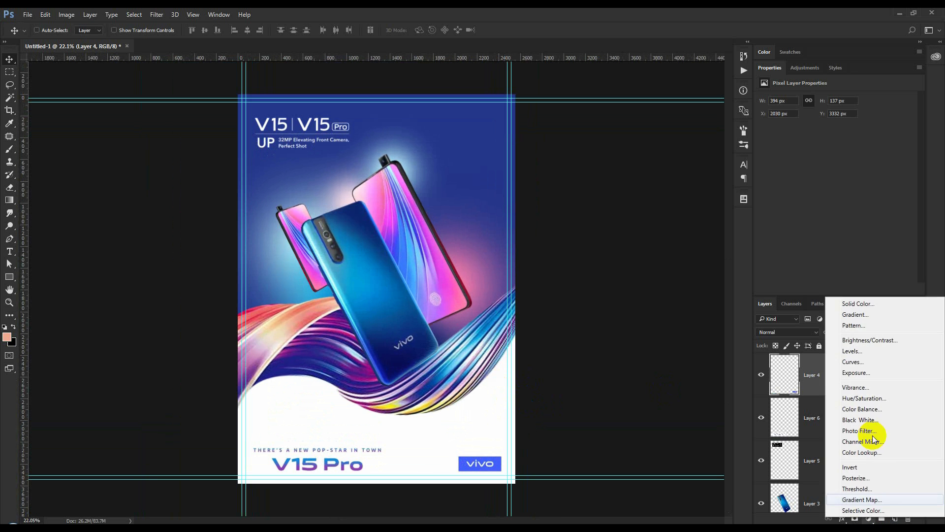
click(845, 326)
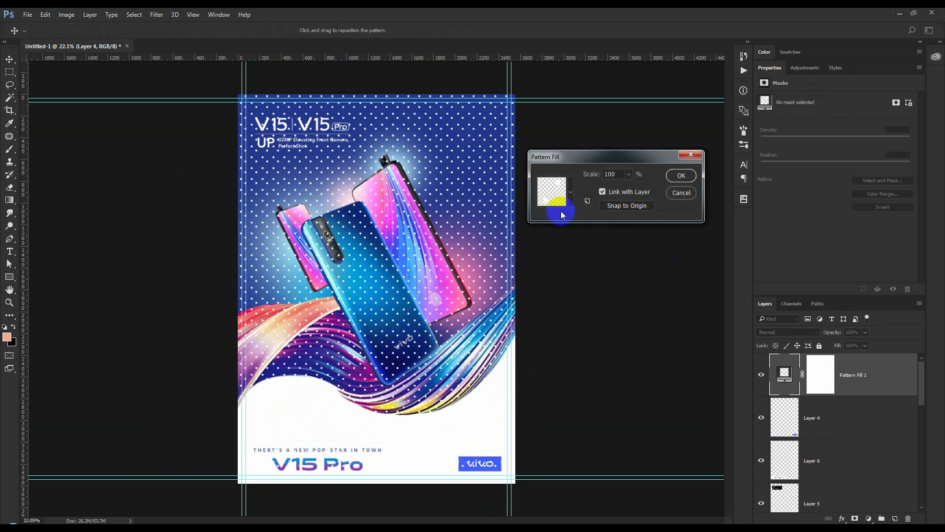
click(681, 175)
drag(812, 374, 818, 442)
Step: Set the pattern fill layer to Overlay blending at 17% opacity
click(807, 336)
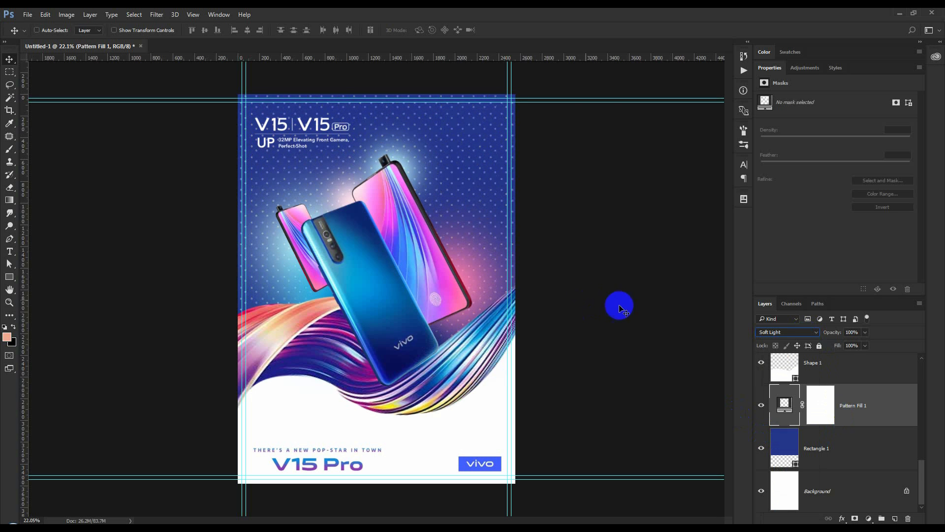
click(795, 333)
click(769, 434)
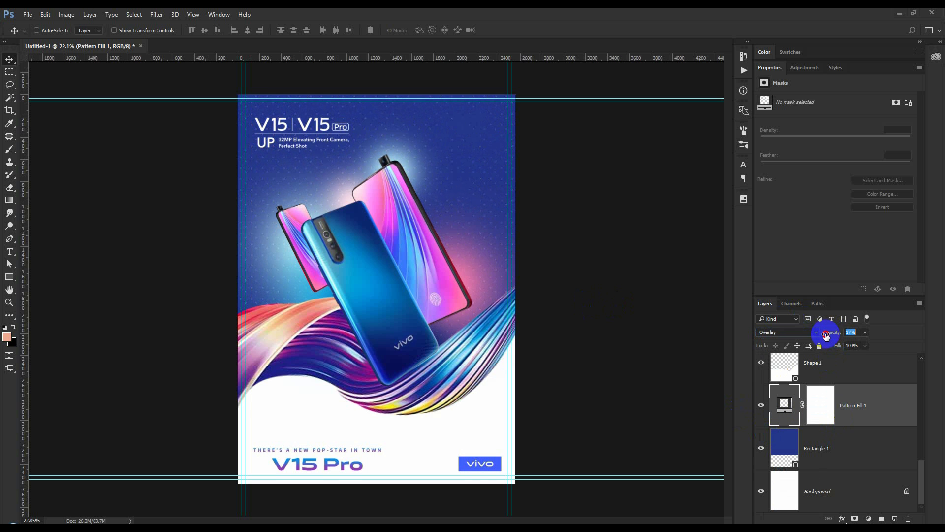
click(819, 423)
Step: Try several alternative patterns for the fill layer and settle on a subtle dot pattern at 100% scale
double_click(790, 404)
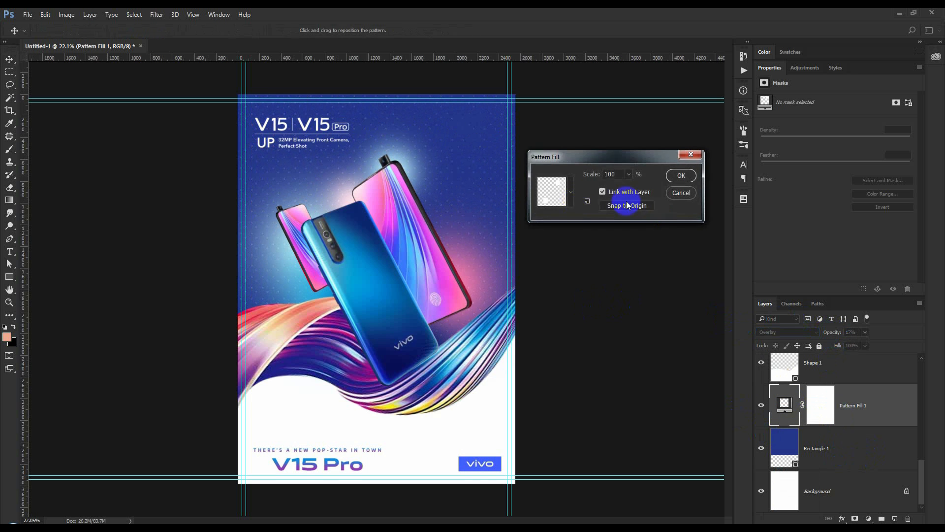
click(571, 193)
click(599, 238)
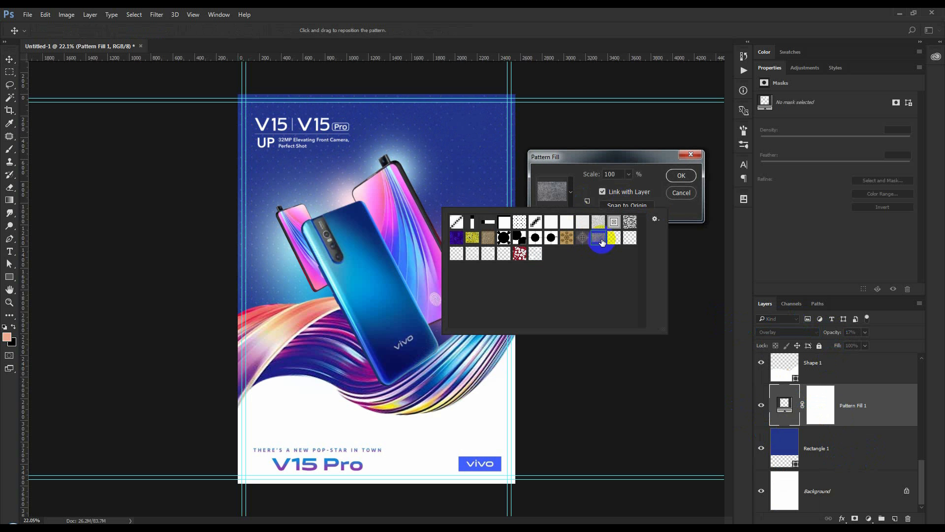
click(615, 239)
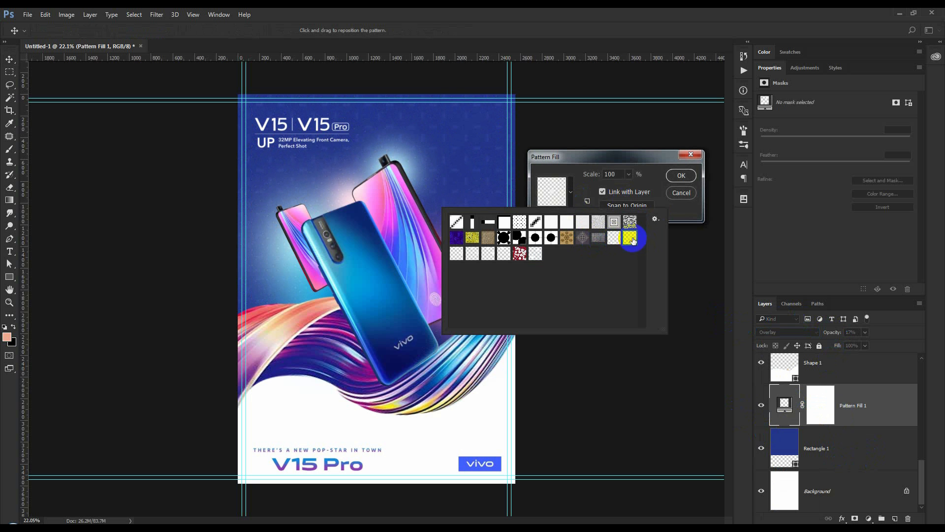
click(631, 223)
click(535, 253)
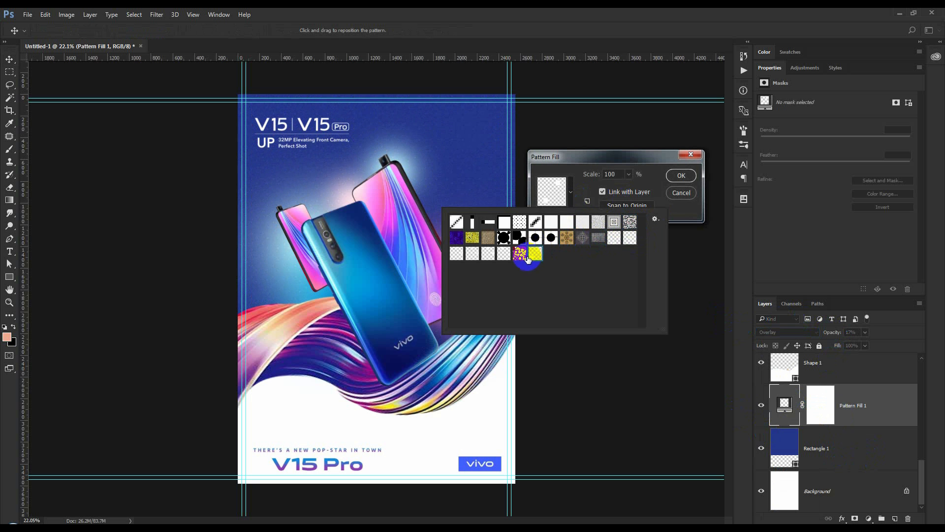
click(521, 255)
click(504, 253)
click(490, 254)
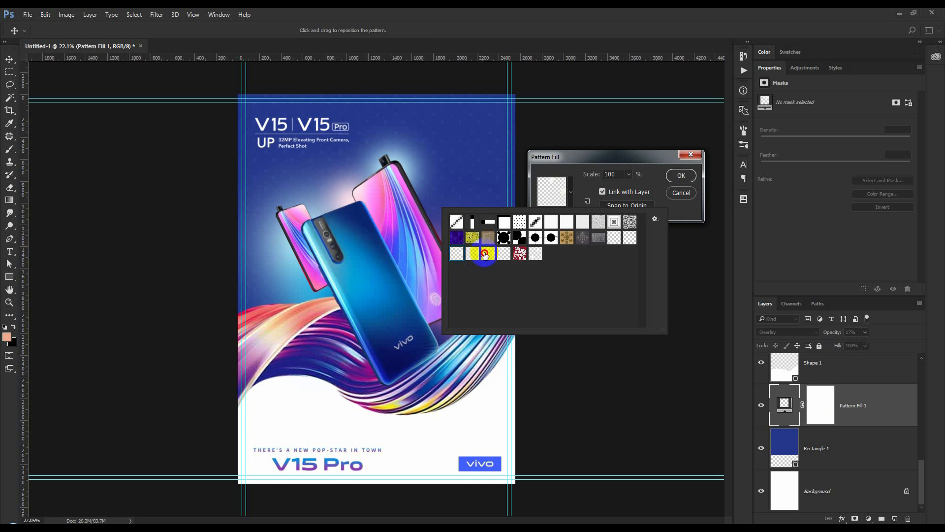
click(536, 222)
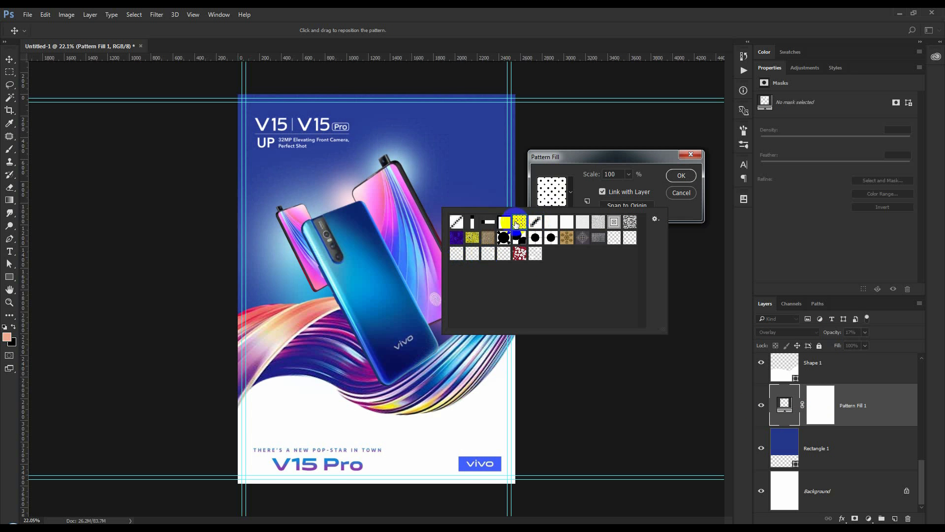
click(473, 224)
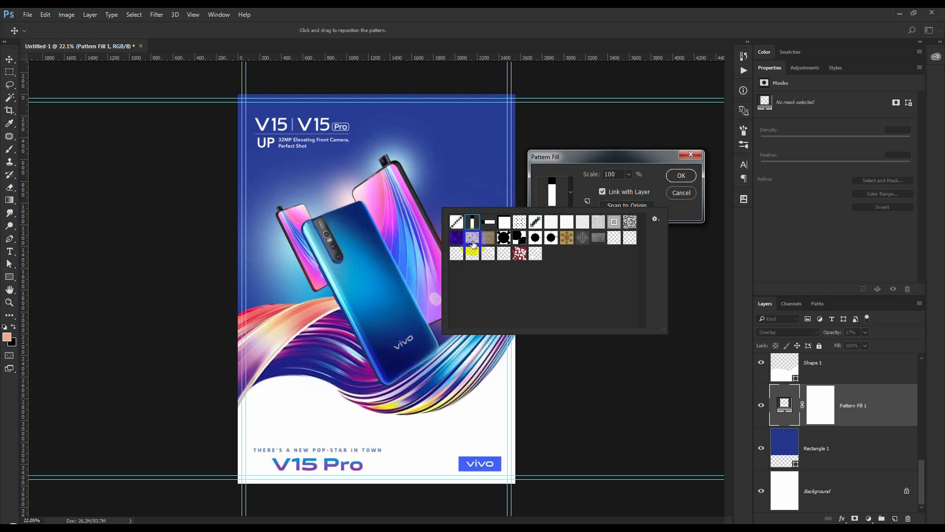
click(472, 238)
click(647, 177)
click(680, 175)
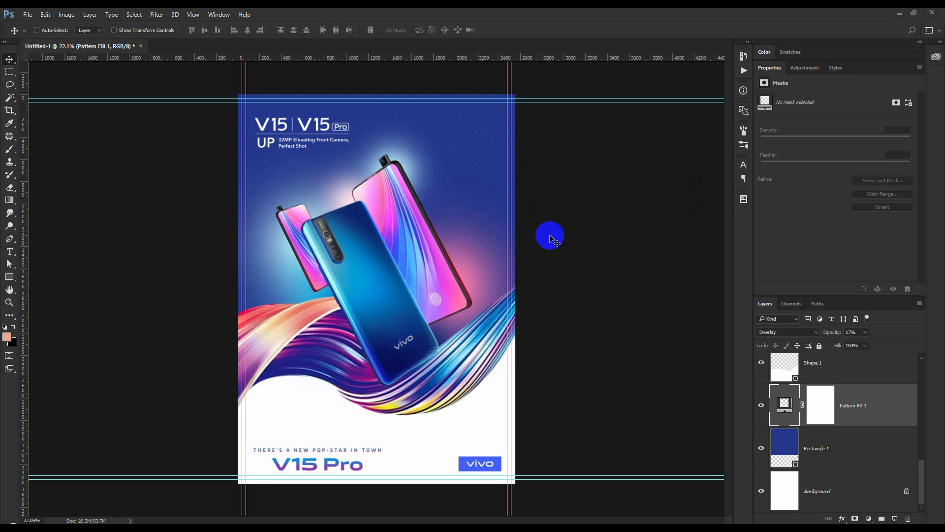
Step: Stamp all visible layers into a new layer above Layer 4 and hide the guides
scroll(856, 424, up, 5)
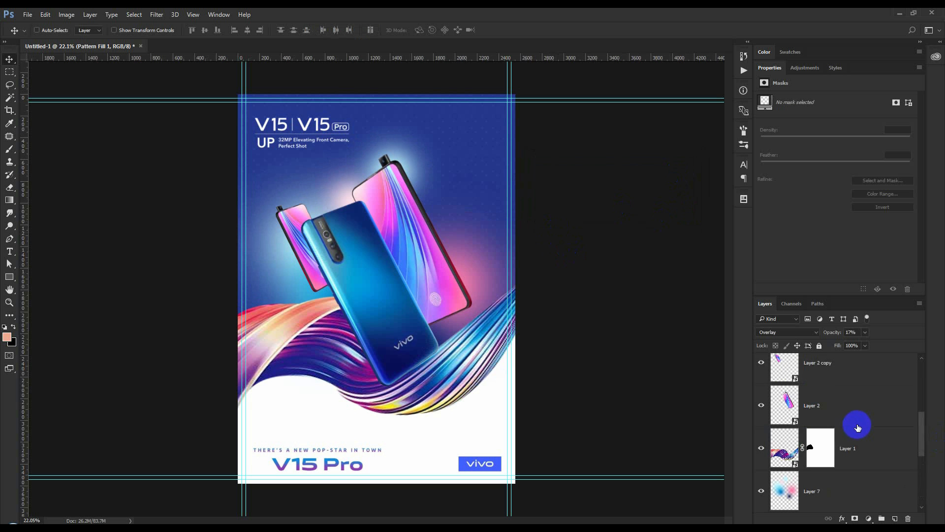
click(856, 384)
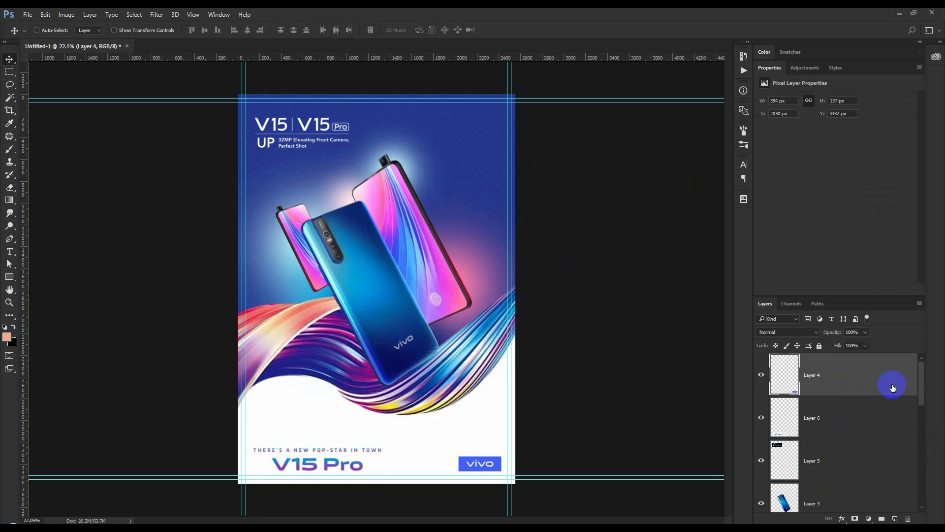
key(ctrl+alt+shift+e)
key(ctrl+semicolon)
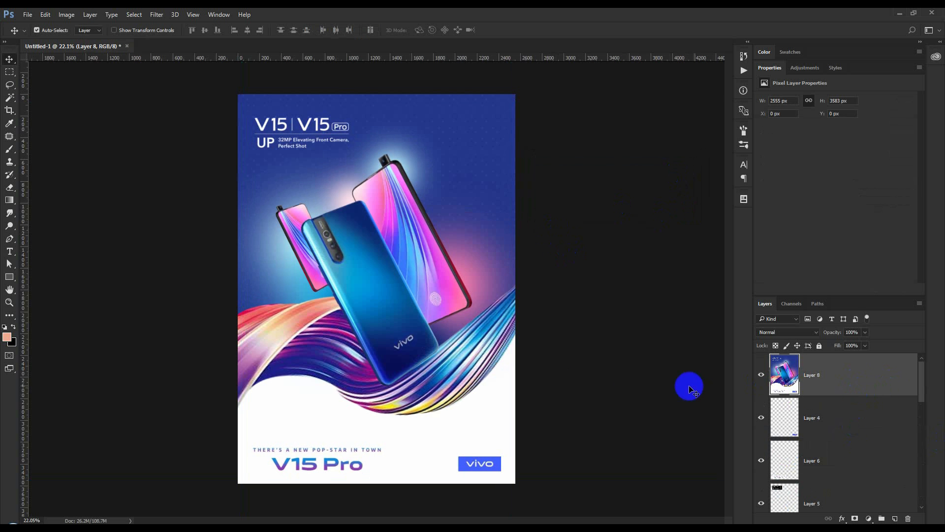
Step: Add a text line reading "AVAVLE IN JESSORE" in the white area above the tagline and enlarge it to 39.88 pt
scroll(549, 382, up, 1)
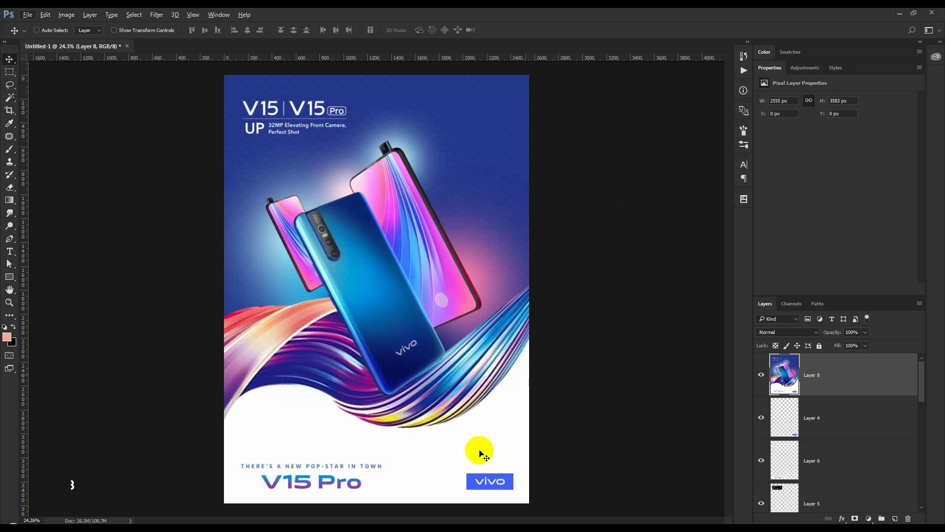
scroll(480, 452, up, 5)
scroll(258, 444, down, 1)
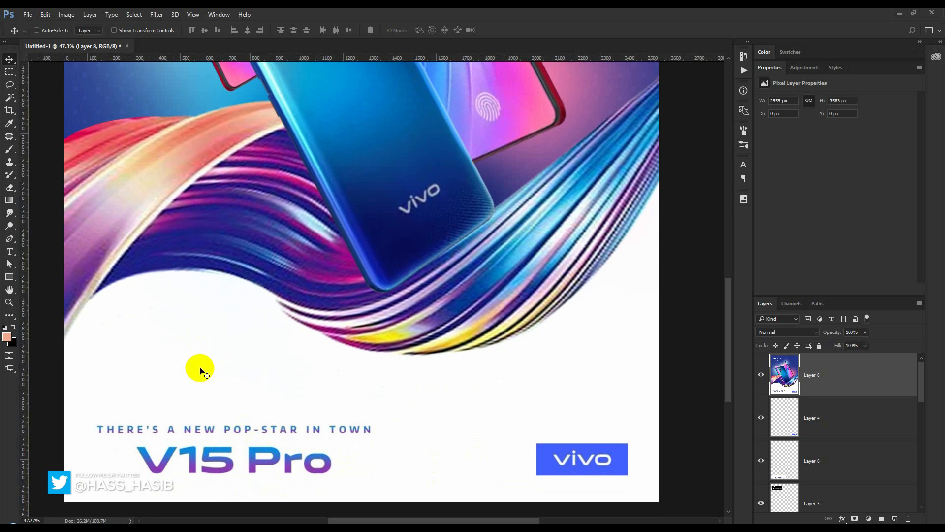
click(13, 252)
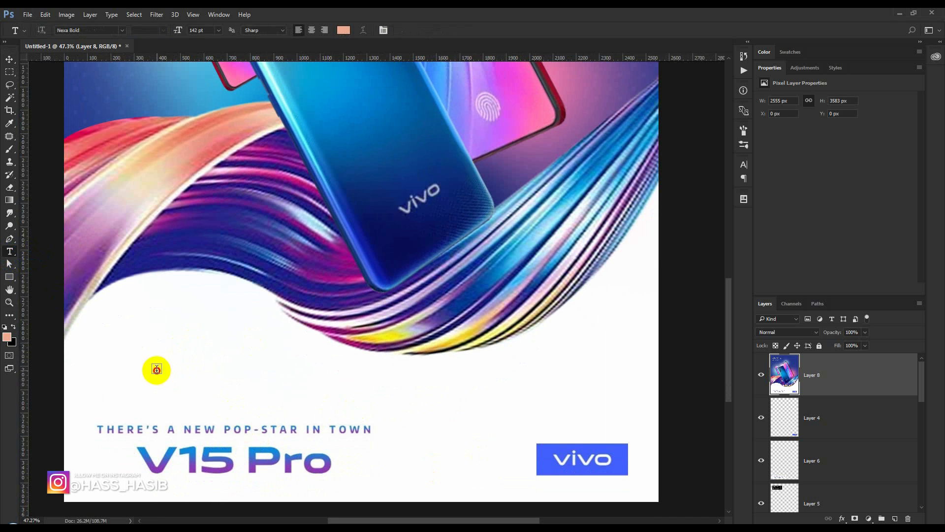
click(156, 370)
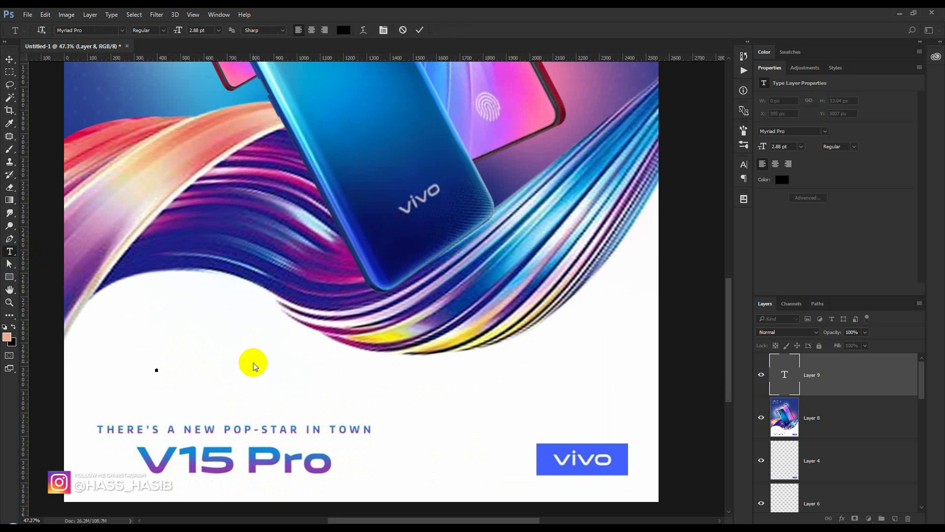
text(viv)
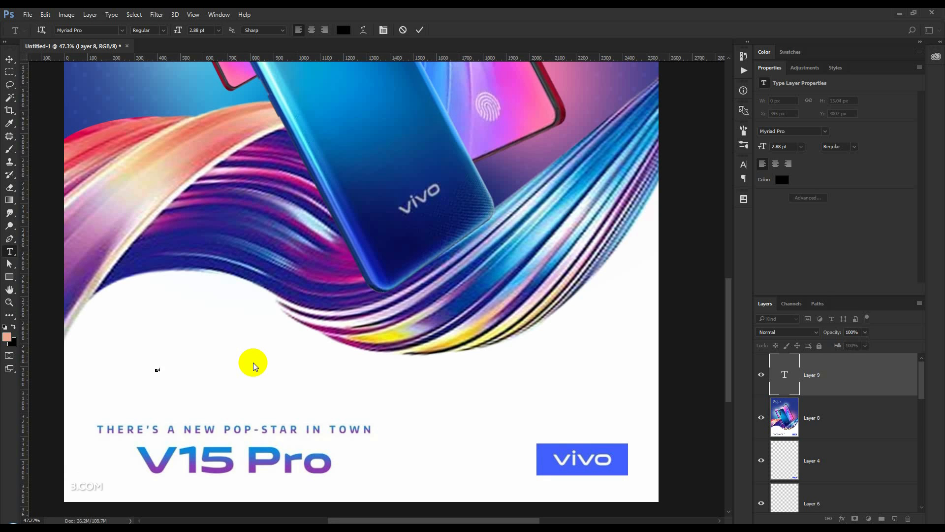
text(unc)
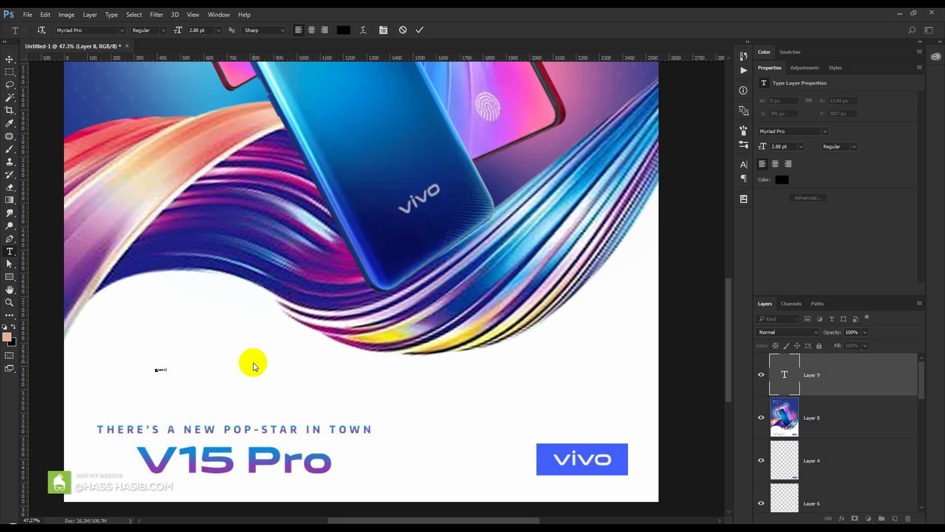
text( JESSORE)
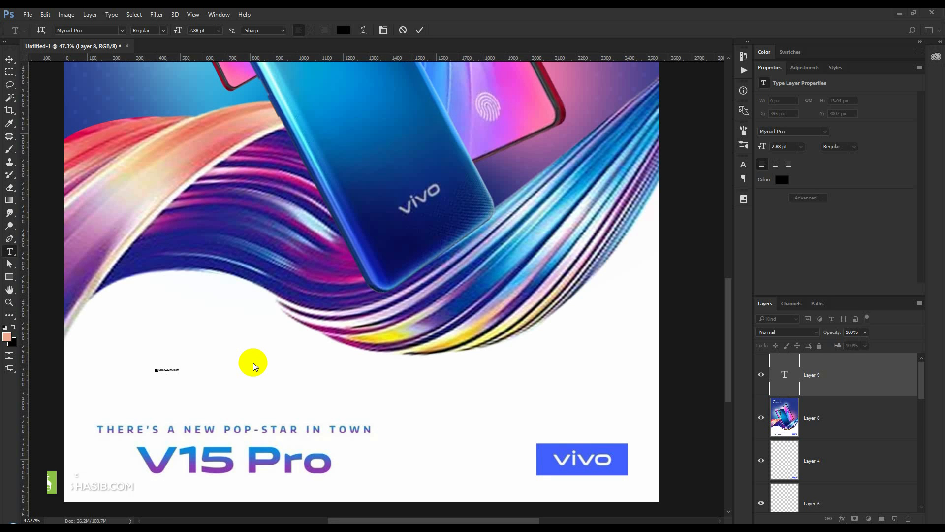
key(ctrl+a)
drag(178, 31, 196, 54)
Step: Spell-check the text line to change AVAVLE to AVAILABLE and replace JESSORE with "YOUR CITY"
right_click(257, 364)
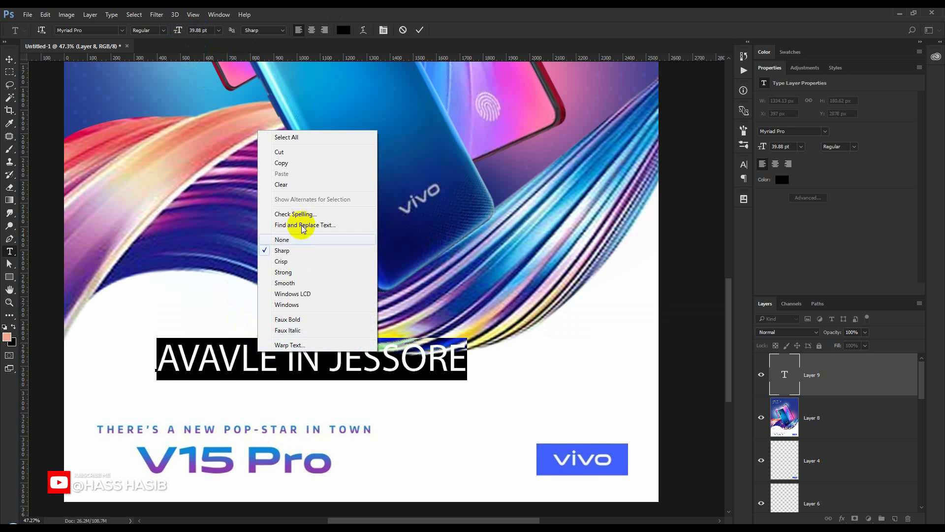
click(299, 214)
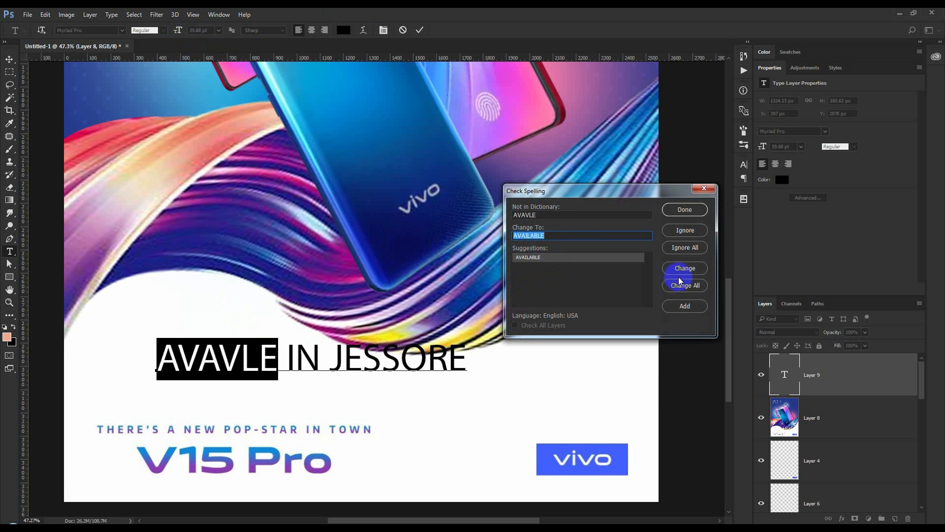
click(683, 268)
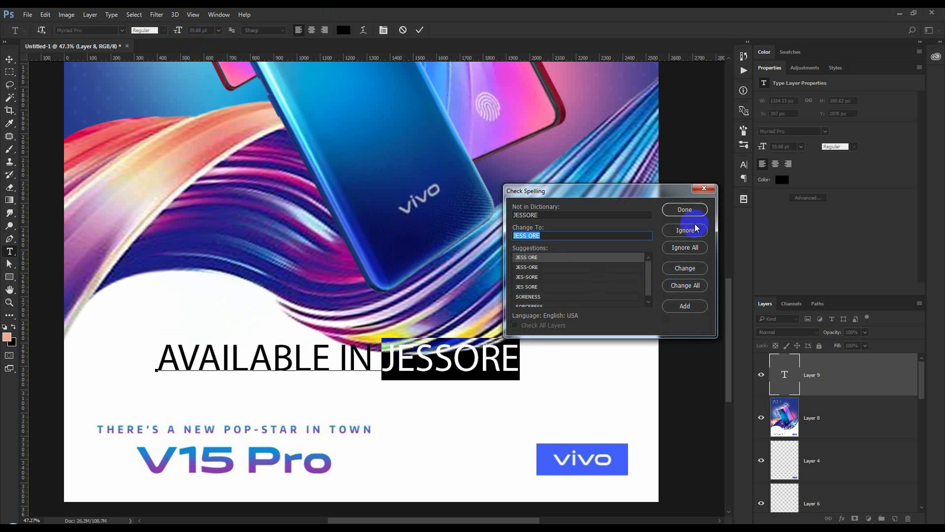
click(380, 351)
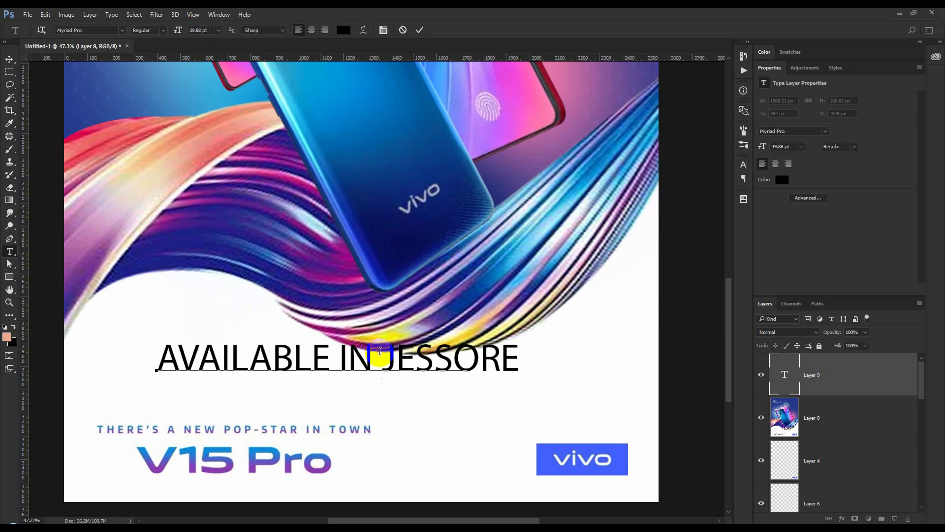
text(YOUR CI)
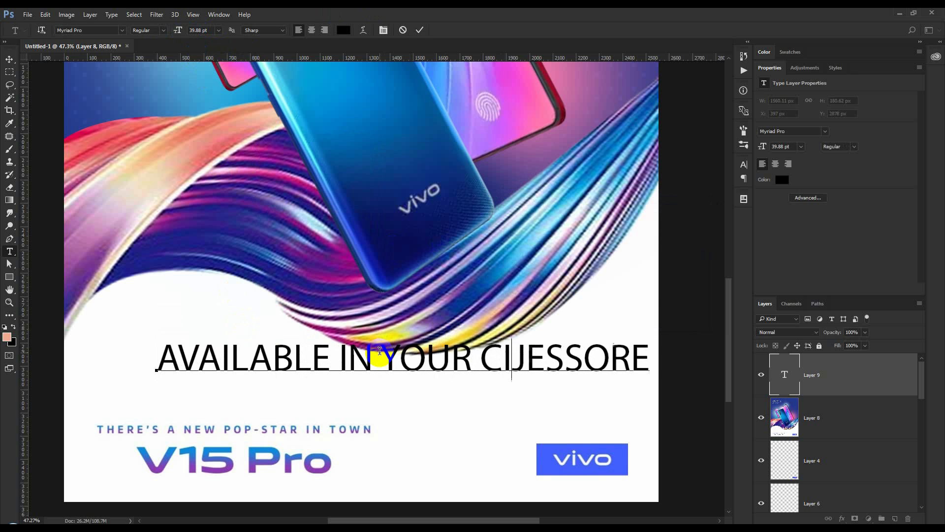
text(TY)
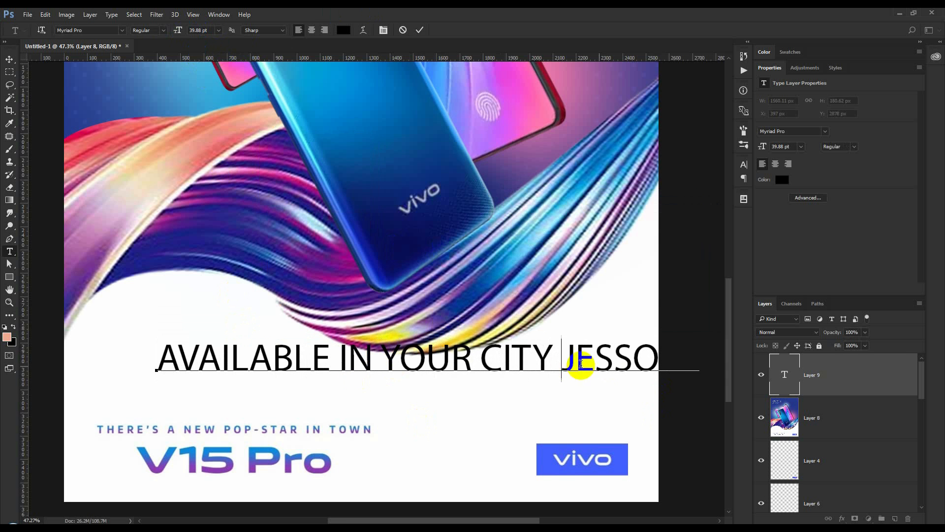
drag(581, 364, 750, 362)
key(BackSpace)
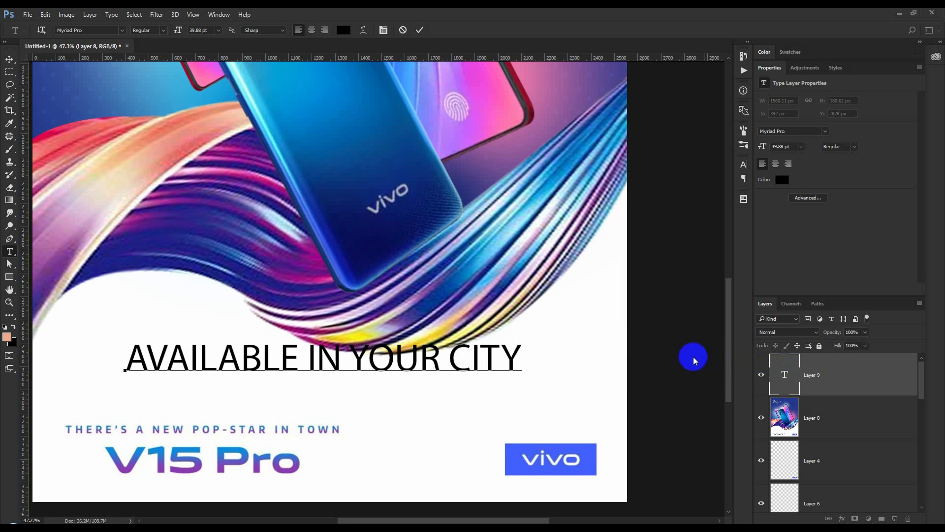
Step: Set the whole text line in Helvetica Neue LT Std 43 Light Extended at 12 pt
key(ctrl+a)
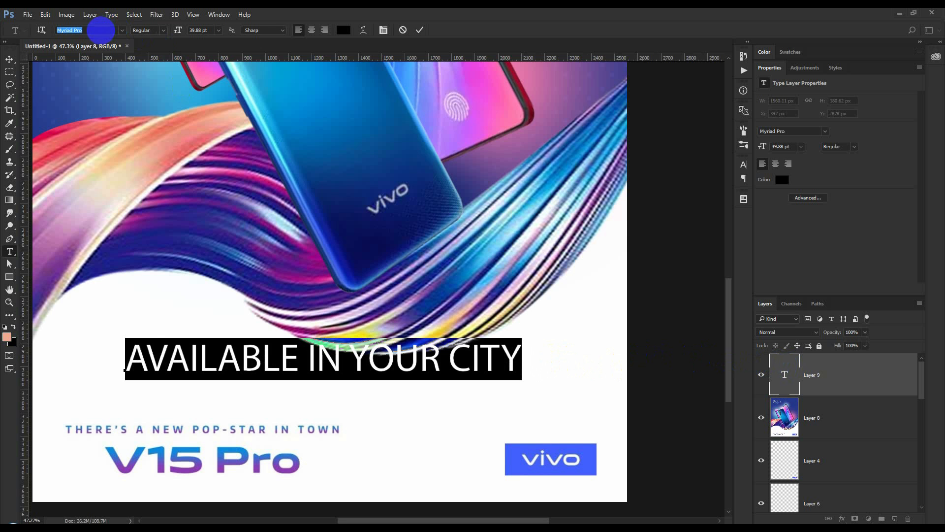
text(hel)
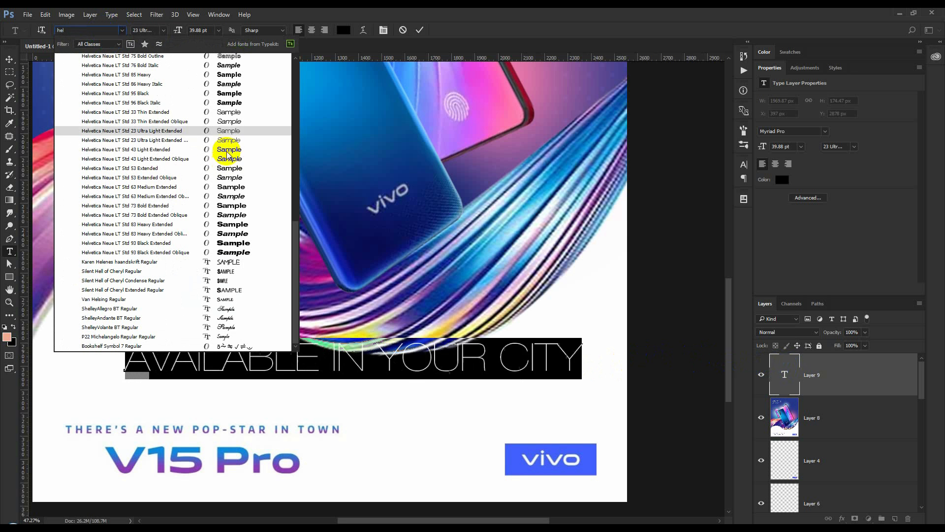
click(228, 150)
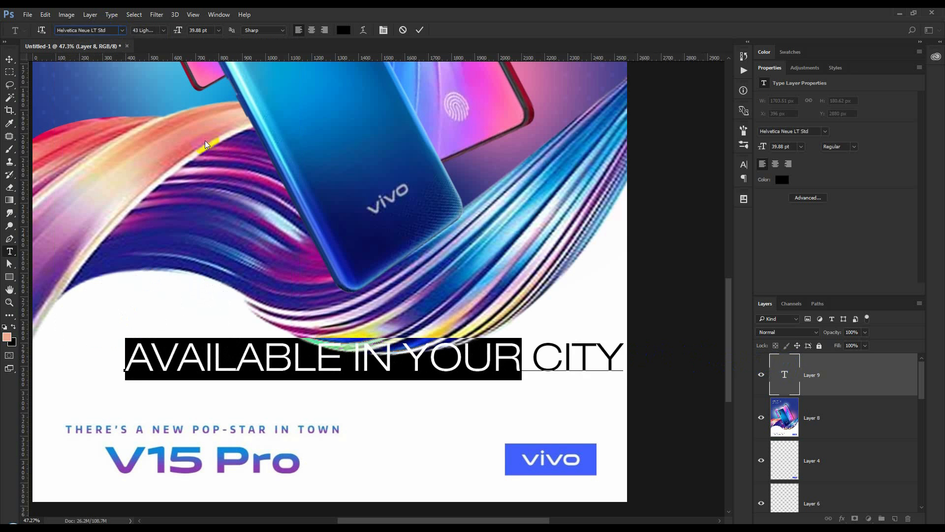
click(218, 33)
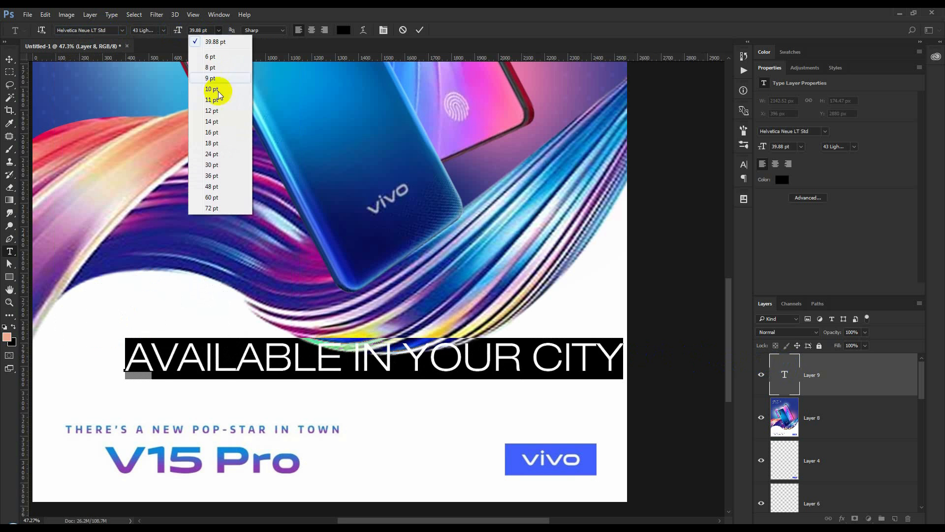
click(212, 101)
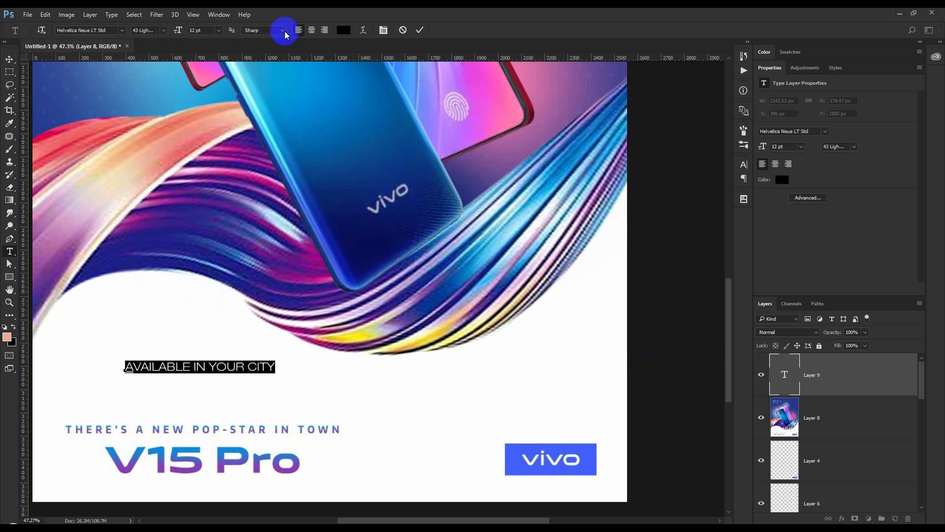
Step: Colour the text line blue #025a9a sampled from the phone's back and set its style to 65 Medium
click(343, 30)
click(526, 442)
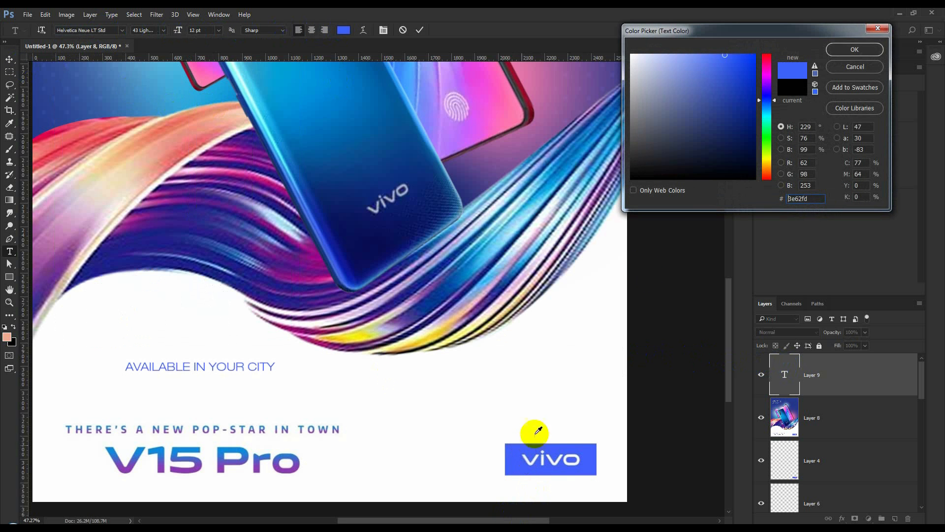
click(365, 136)
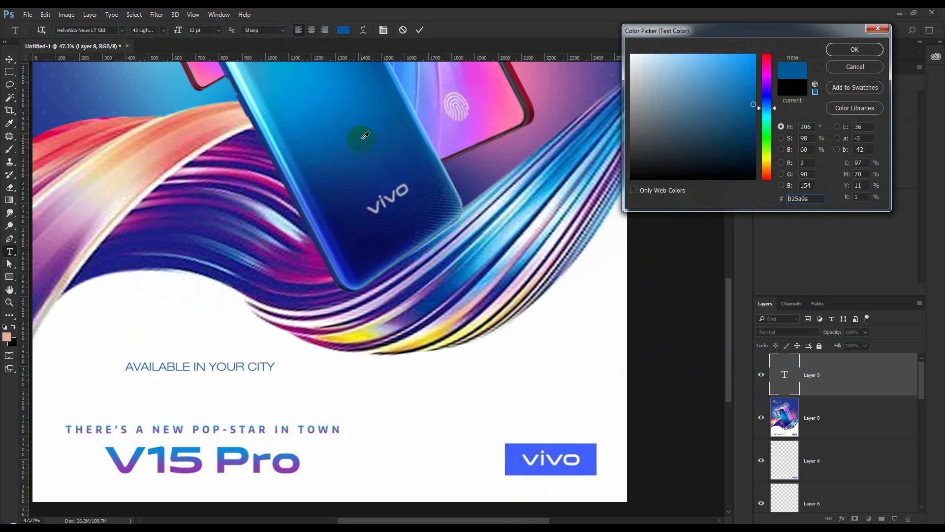
click(854, 50)
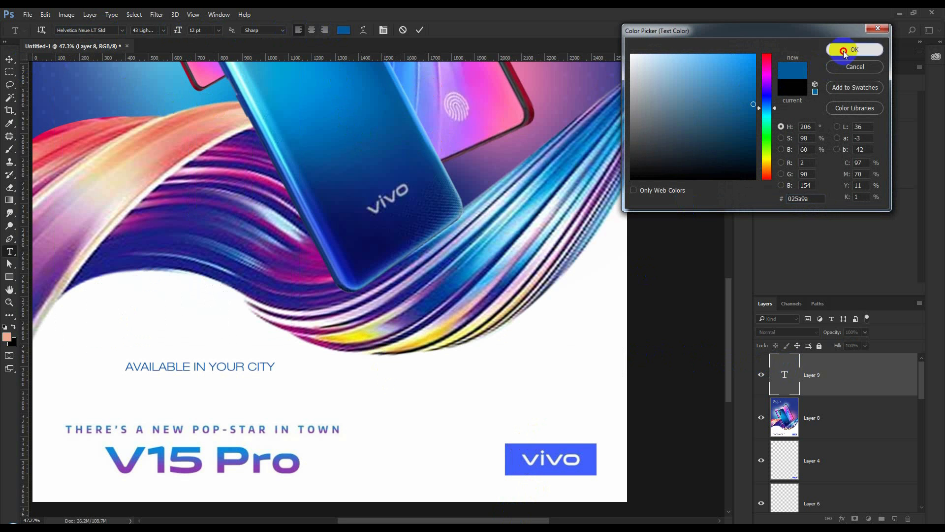
click(162, 30)
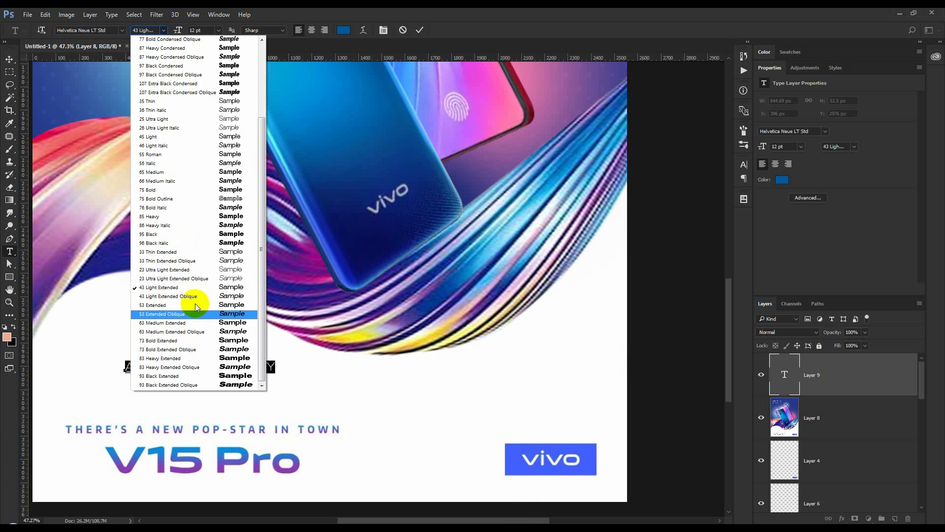
click(239, 172)
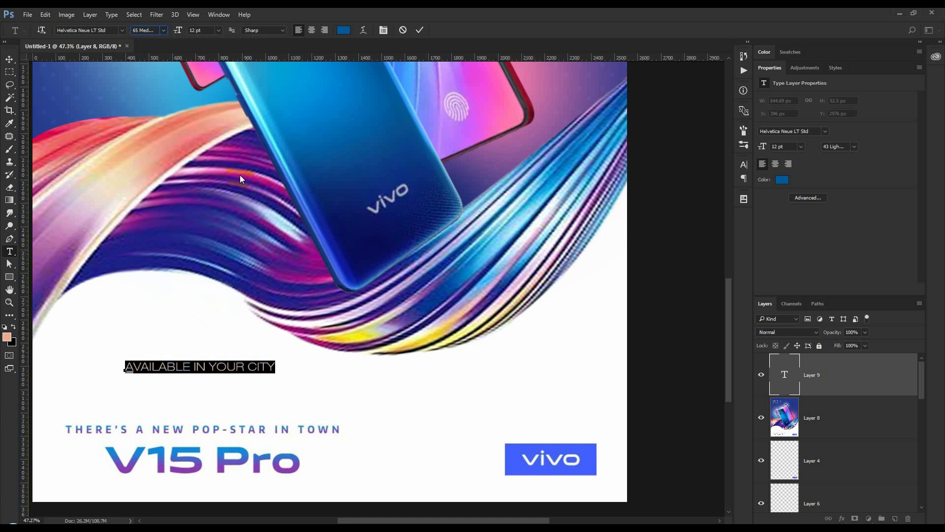
Step: Duplicate the "AVAILABLE IN YOUR CITY" text layer and replace the copy's text with "JESSORE"
click(9, 60)
drag(255, 369, 252, 395)
double_click(782, 378)
text(JESSORE)
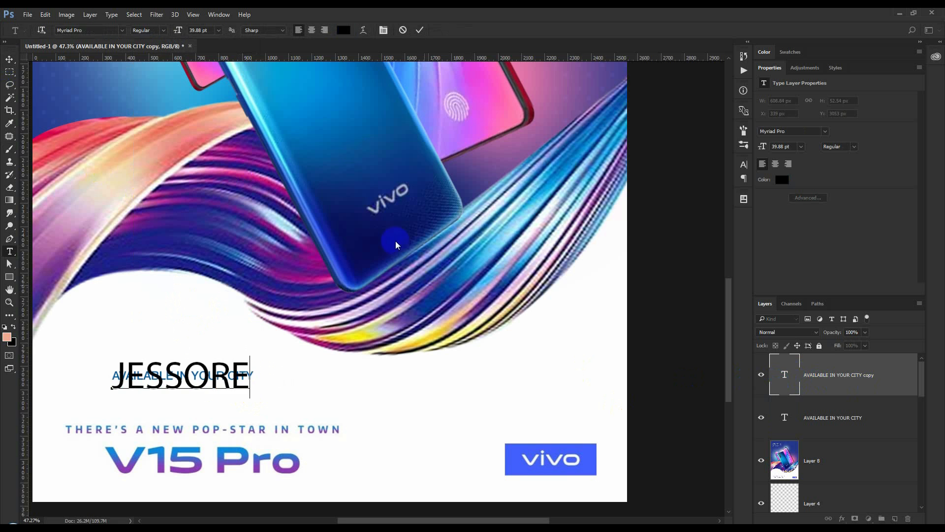
Step: Set the JESSORE text in Helvetica Neue LT Std 85 Heavy
key(ctrl+a)
click(69, 29)
click(73, 29)
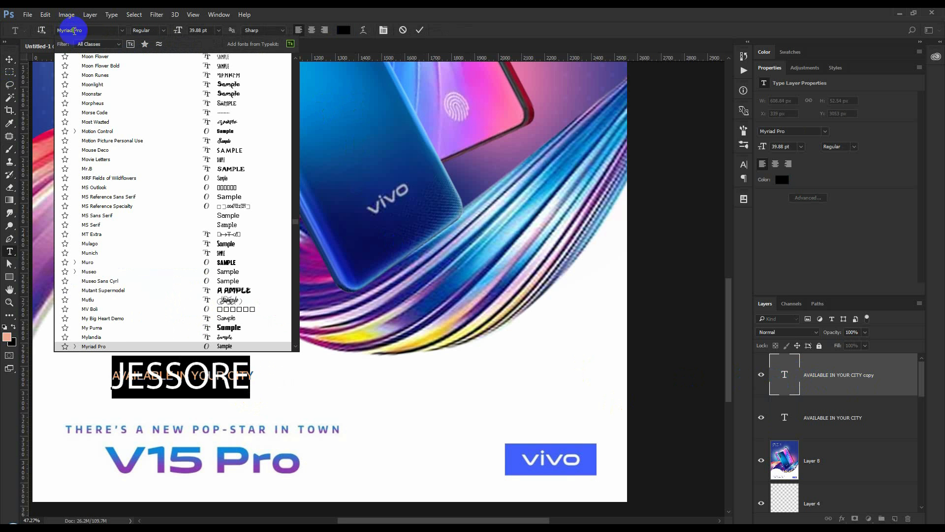
drag(82, 30, 18, 32)
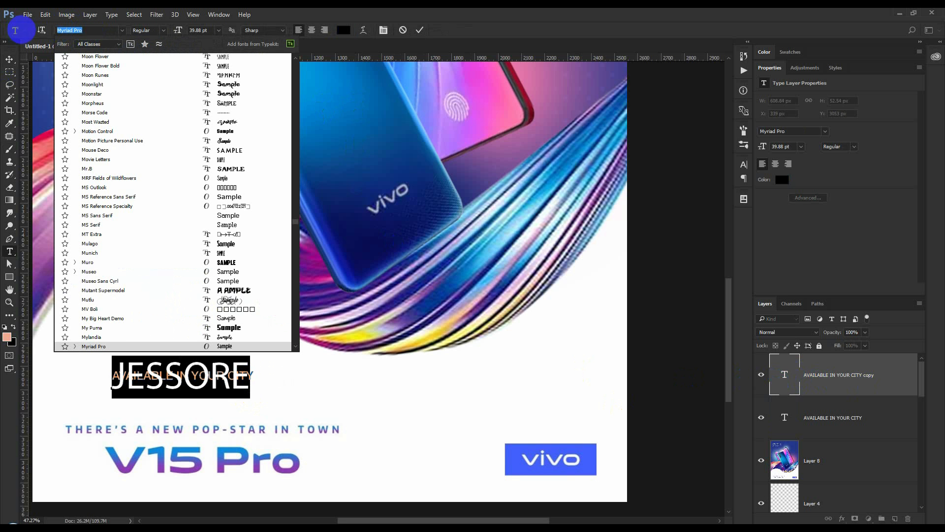
text(hel)
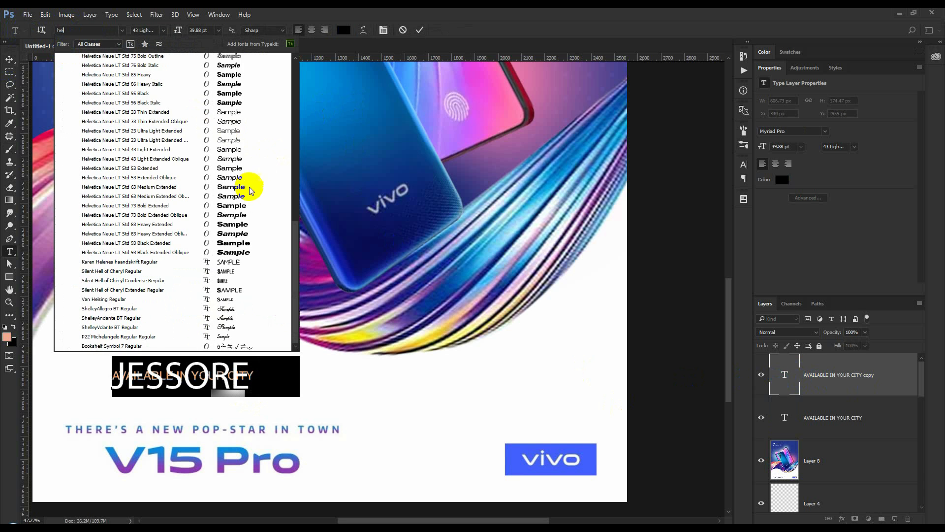
click(231, 74)
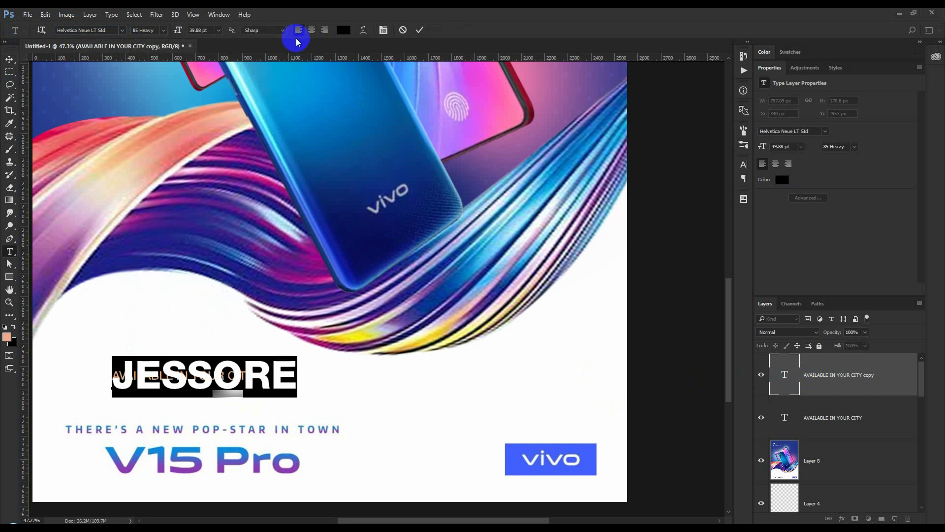
click(419, 30)
Step: Scale the JESSORE text down to about 15.44 pt and centre it directly beneath "AVAILABLE IN YOUR CITY"
key(v)
drag(243, 383, 244, 404)
key(ctrl+t)
drag(297, 379, 175, 408)
drag(178, 408, 209, 391)
Step: Colour the JESSORE text pink #fd78a9 sampled from the lower corner of the pink phone screen
click(774, 393)
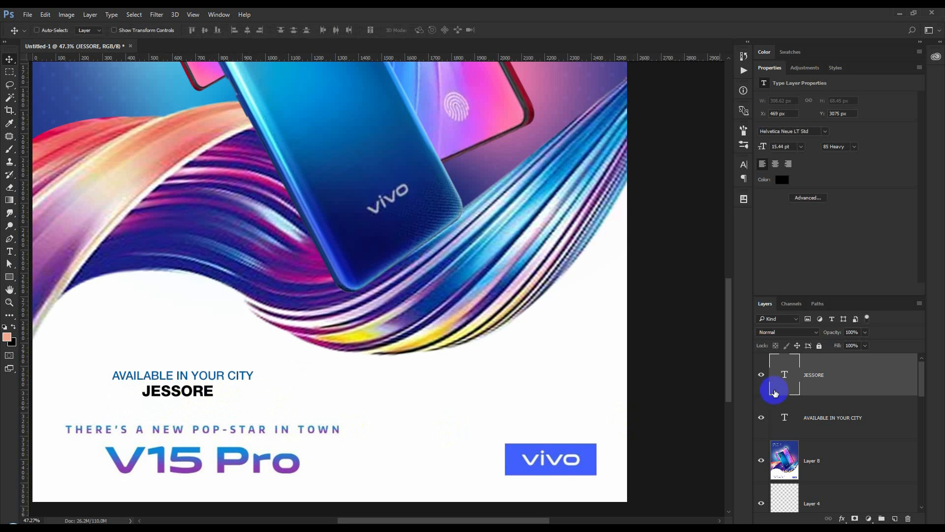
double_click(784, 381)
click(343, 30)
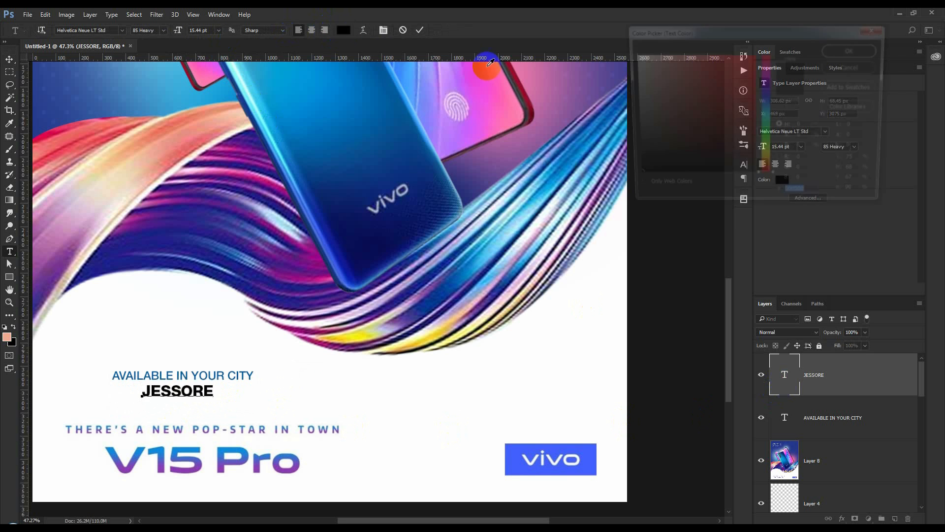
click(517, 110)
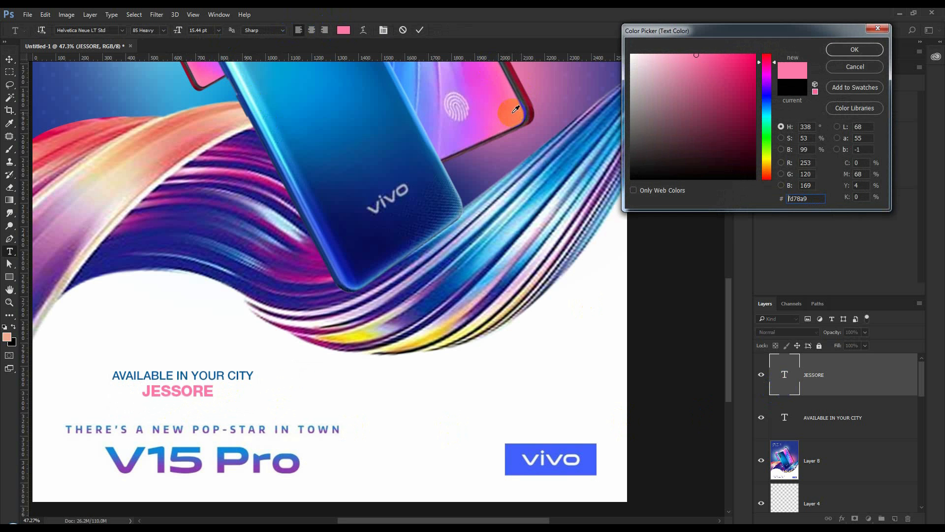
click(868, 47)
click(418, 31)
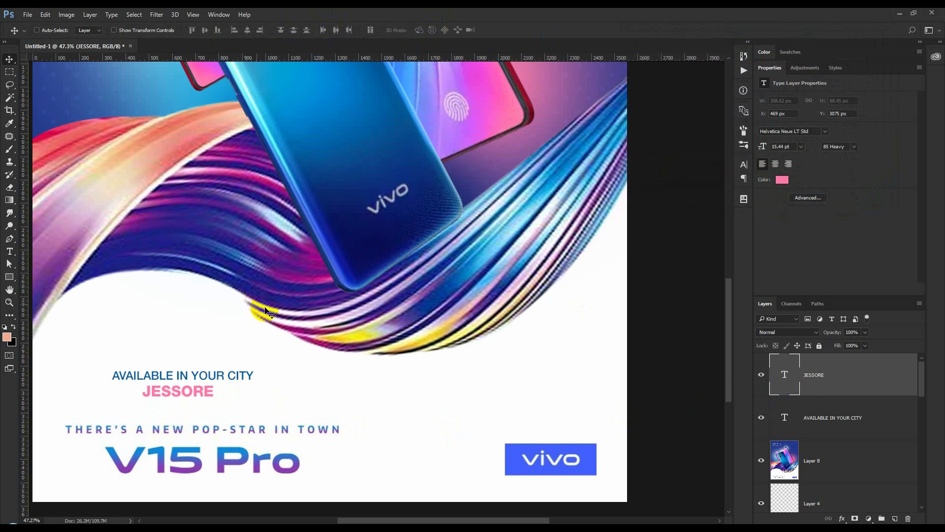
Step: Select both city text layers together and reposition them in the white area above the tagline
shift+click(815, 409)
drag(266, 403, 412, 411)
key(ctrl+0)
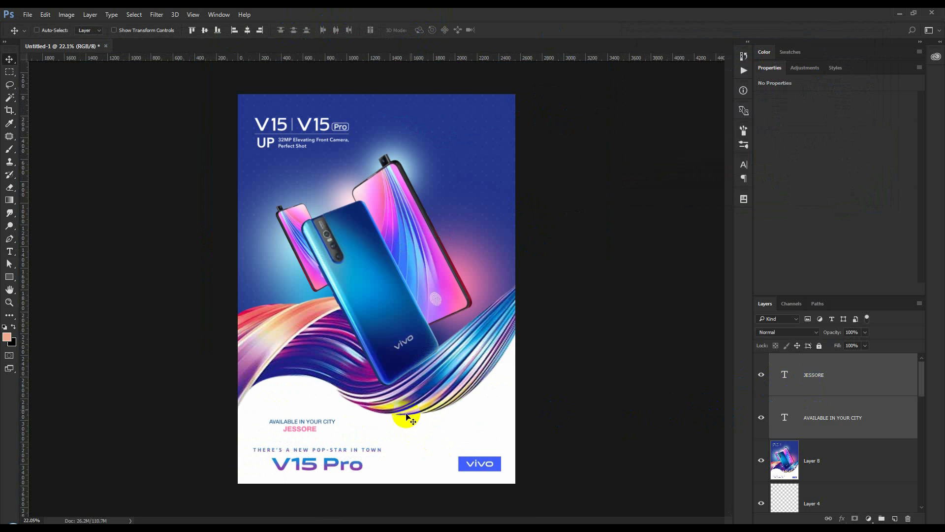
scroll(324, 445, up, 5)
drag(325, 445, 326, 446)
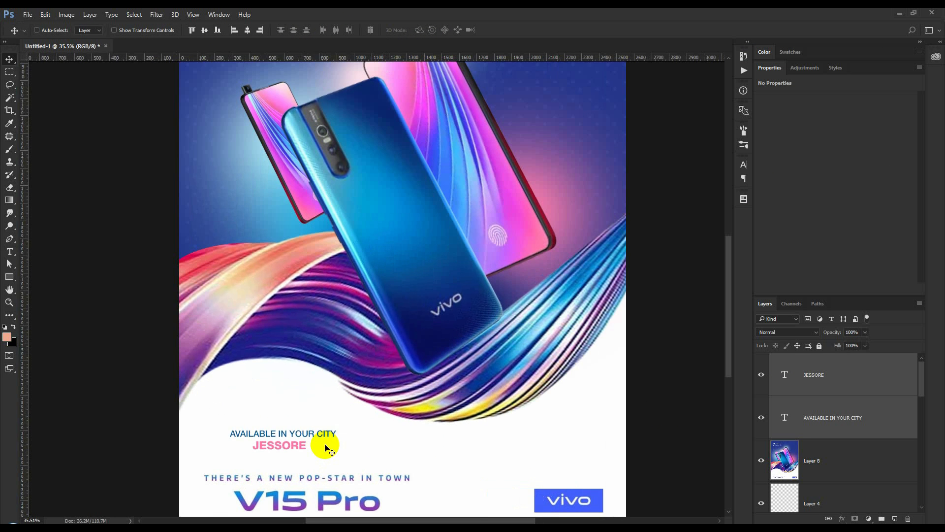
Step: Delete the flattened poster layer beneath the two city text layers
scroll(325, 447, down, 3)
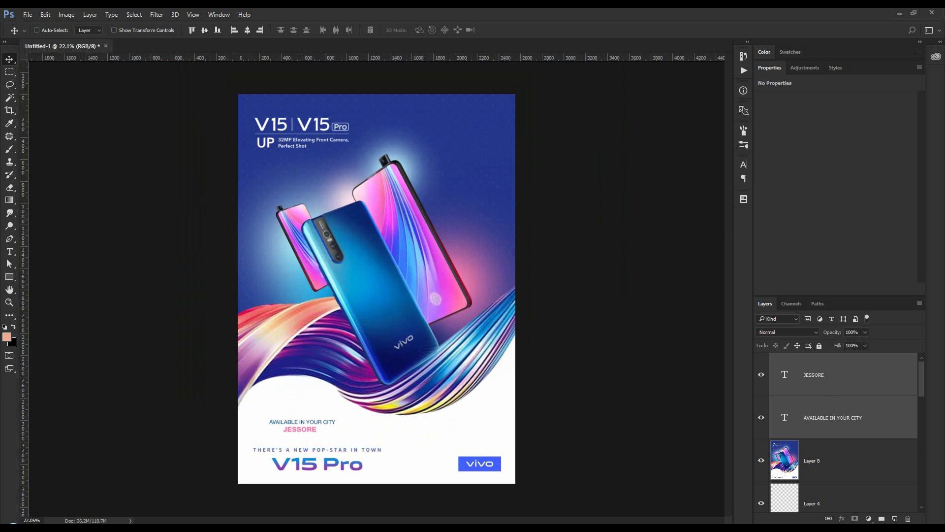
scroll(882, 456, down, 1)
click(857, 429)
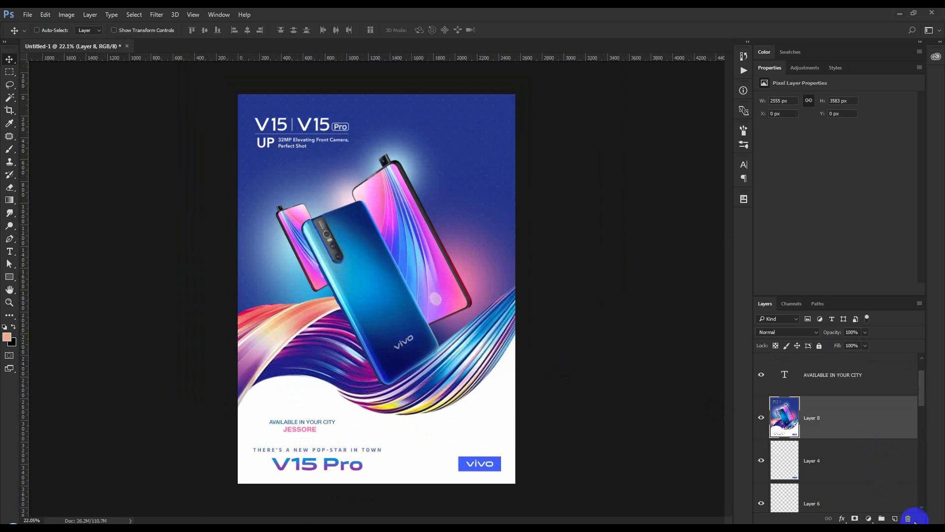
click(911, 520)
Step: Select the JESSORE and AVAILABLE IN YOUR CITY layers together and shift them right, centred above the tagline
scroll(880, 475, down, 4)
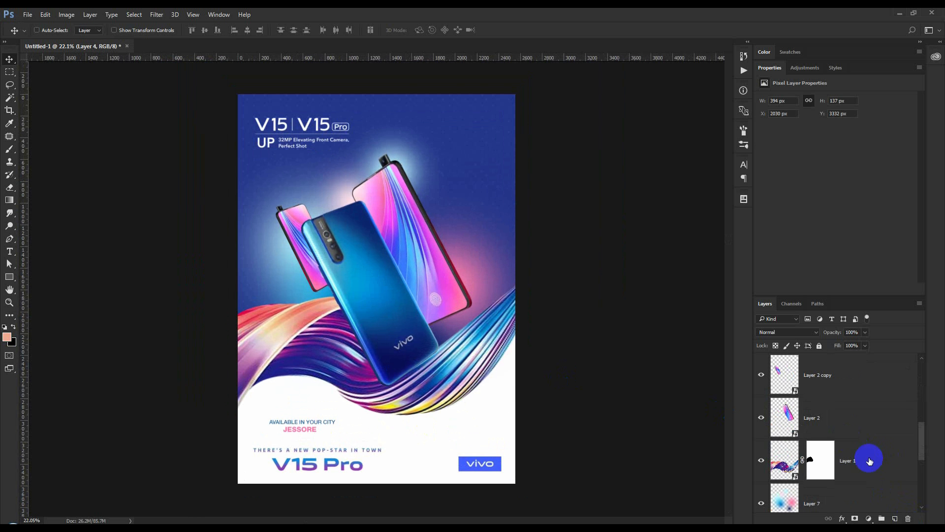
click(869, 461)
scroll(384, 458, up, 3)
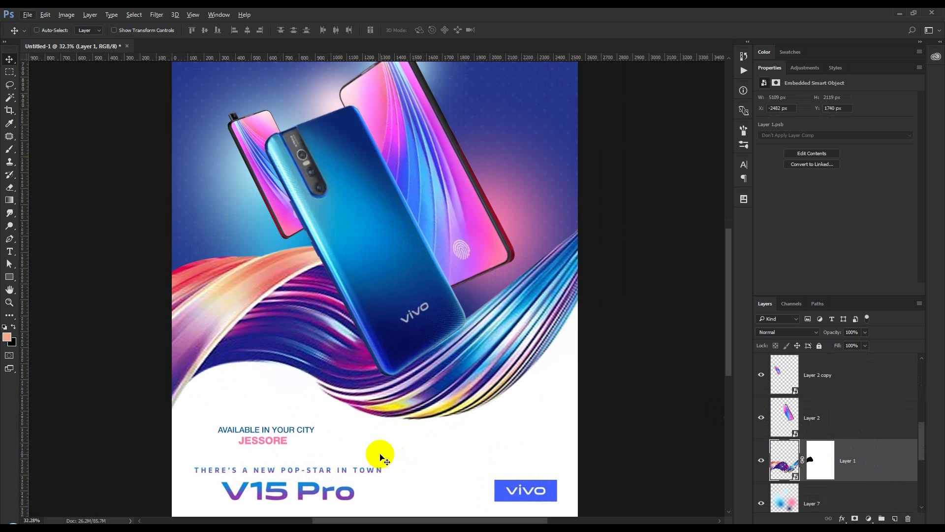
scroll(836, 451, up, 5)
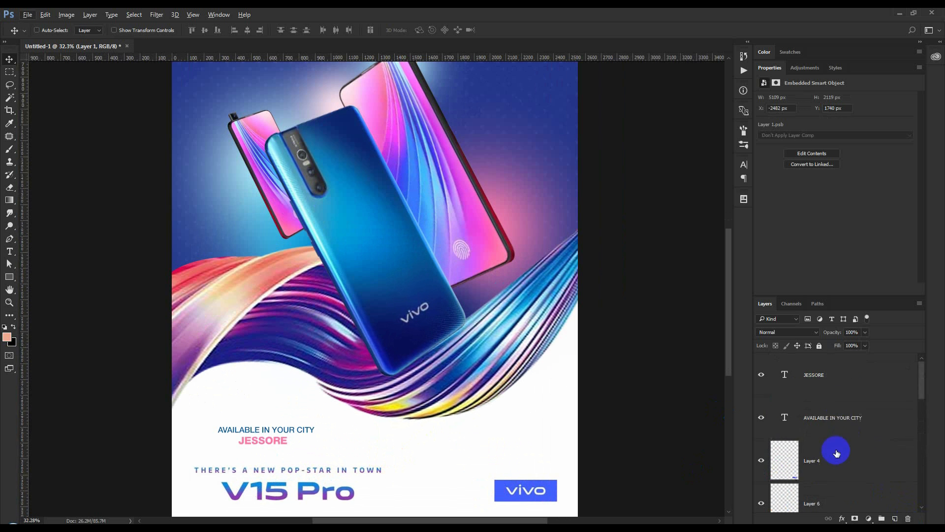
click(833, 393)
shift+click(832, 411)
drag(284, 443, 331, 449)
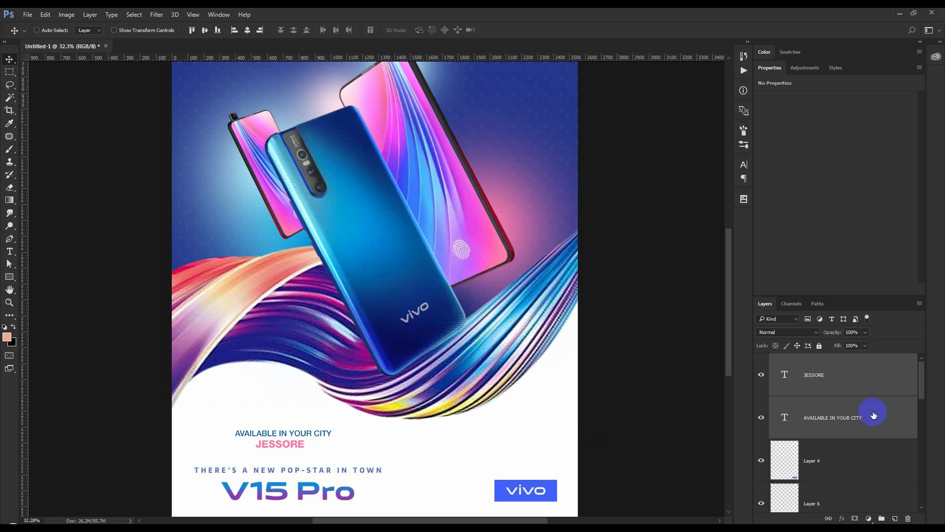
Step: Make the ribbon layer active and sample pink from the large phone's screen as the foreground colour
scroll(878, 449, down, 5)
click(861, 460)
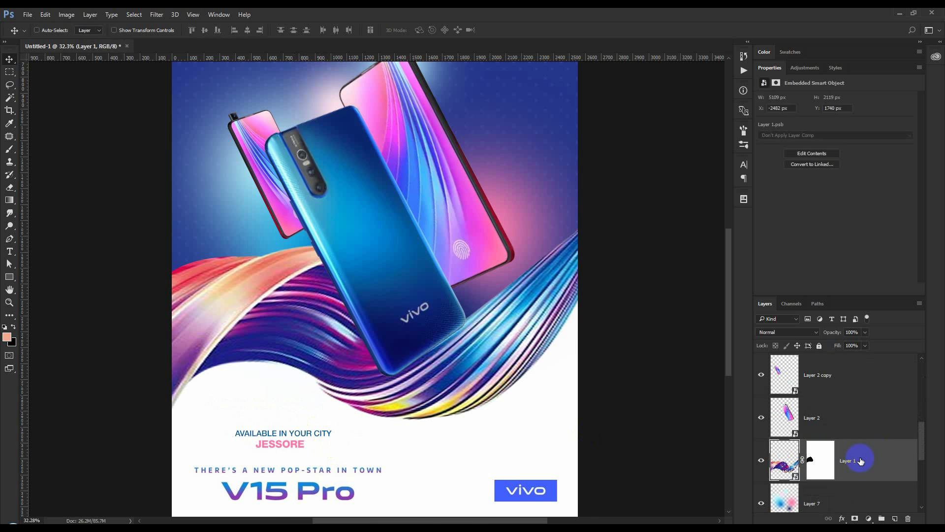
scroll(460, 129, up, 2)
click(9, 240)
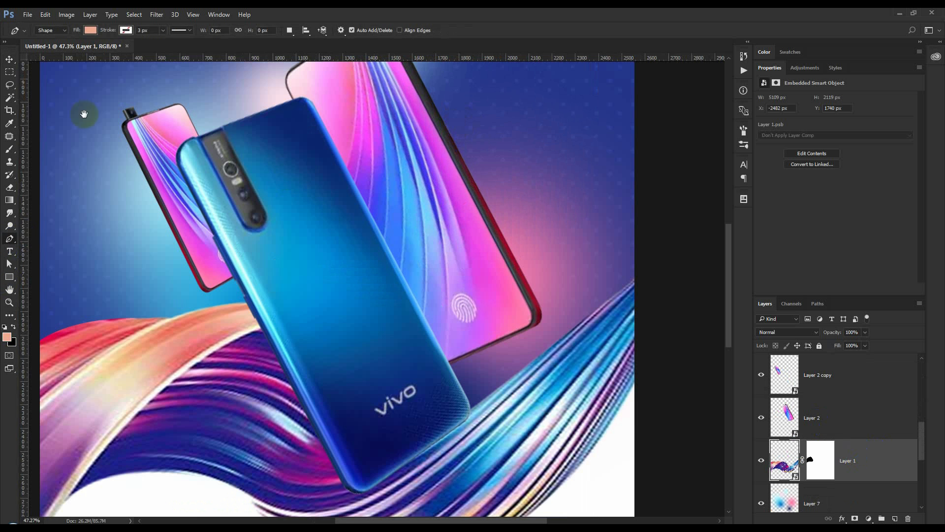
drag(247, 95, 210, 232)
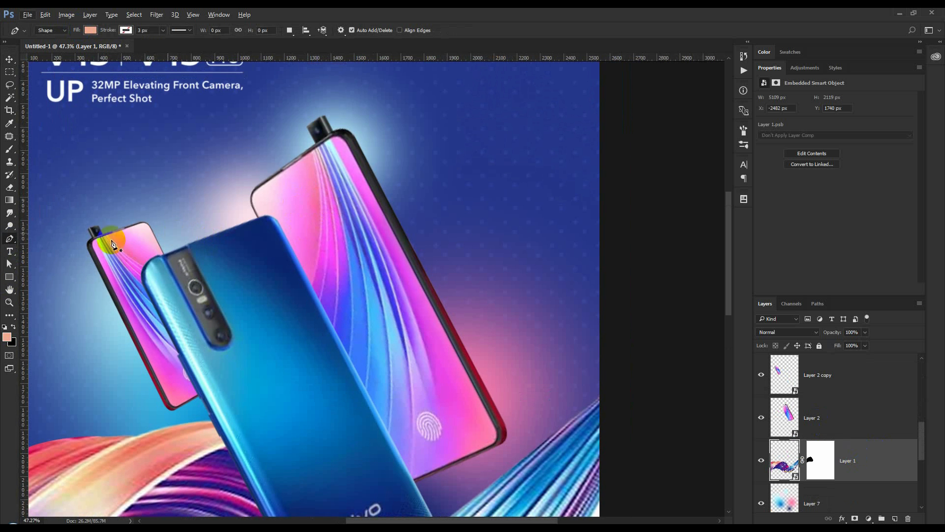
click(10, 124)
drag(339, 195, 352, 153)
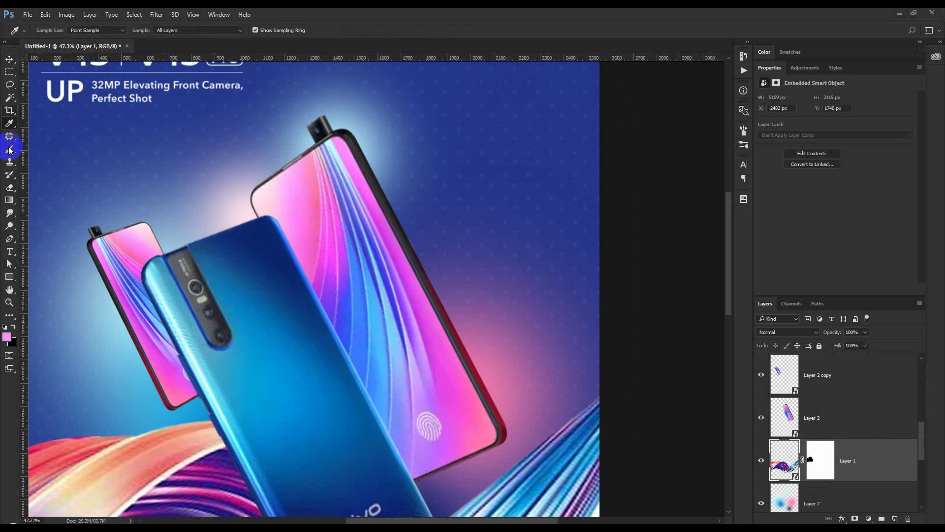
Step: Draw pink Pen triangles about 93×136 px beside the large phone, 40×64 px above the blue phone and 49×70 px below the large phone
click(9, 239)
click(403, 199)
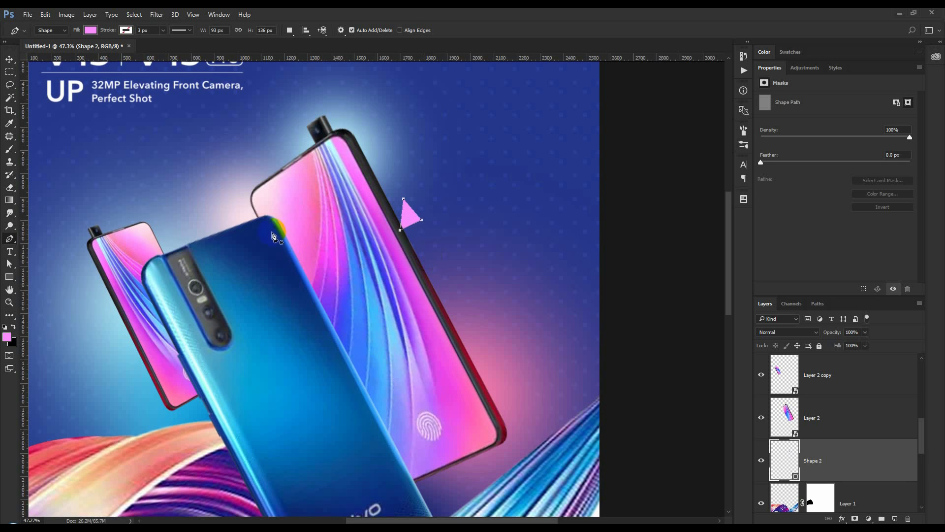
click(224, 202)
click(221, 217)
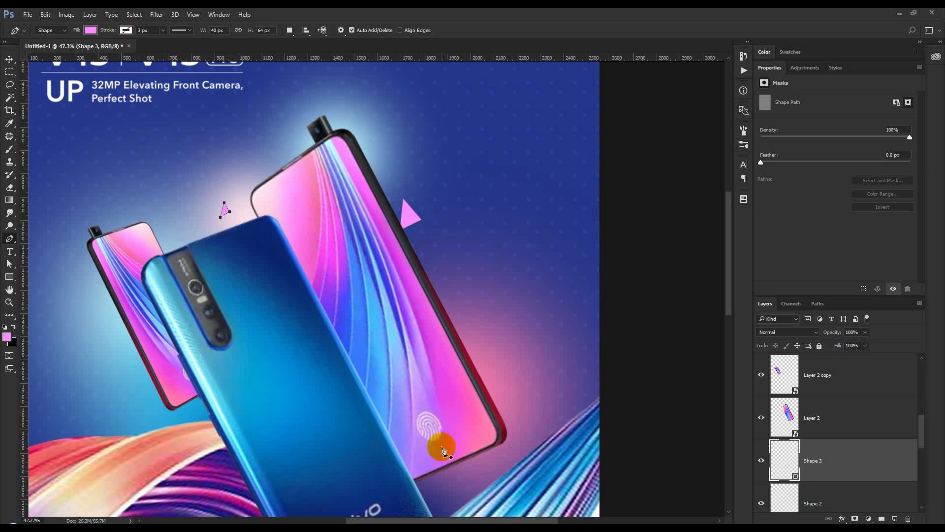
scroll(435, 457, down, 1)
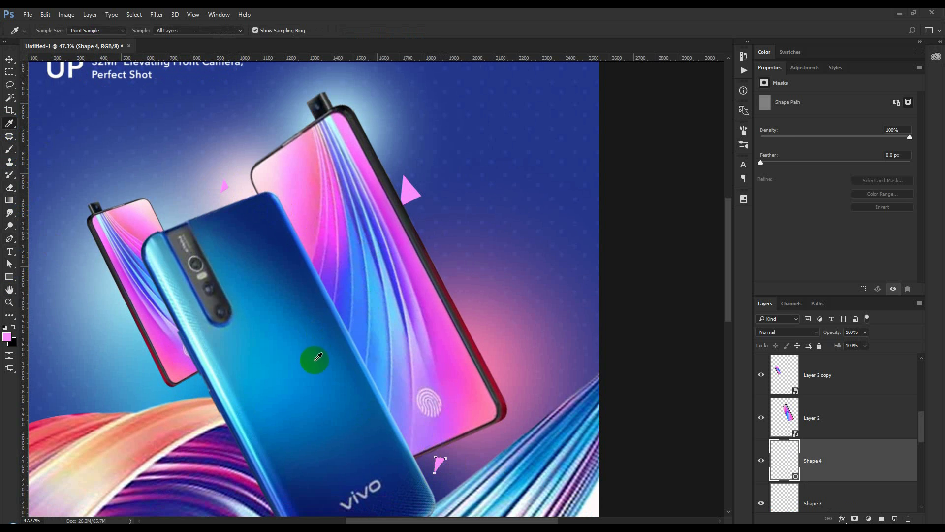
Step: Draw a narrow triangle about 57×210 px beside the large phone's pop-up camera and fill it with blue sampled from the blue phone's back
click(300, 362)
click(9, 151)
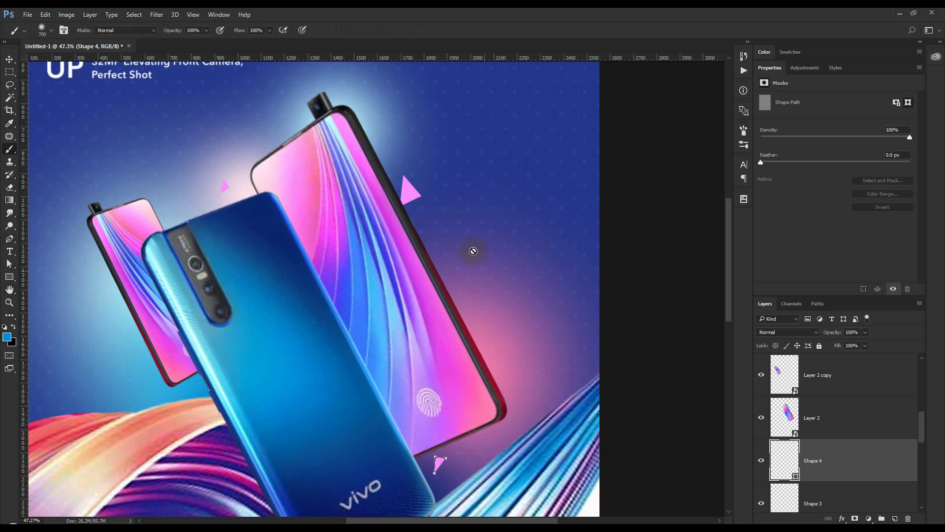
click(10, 238)
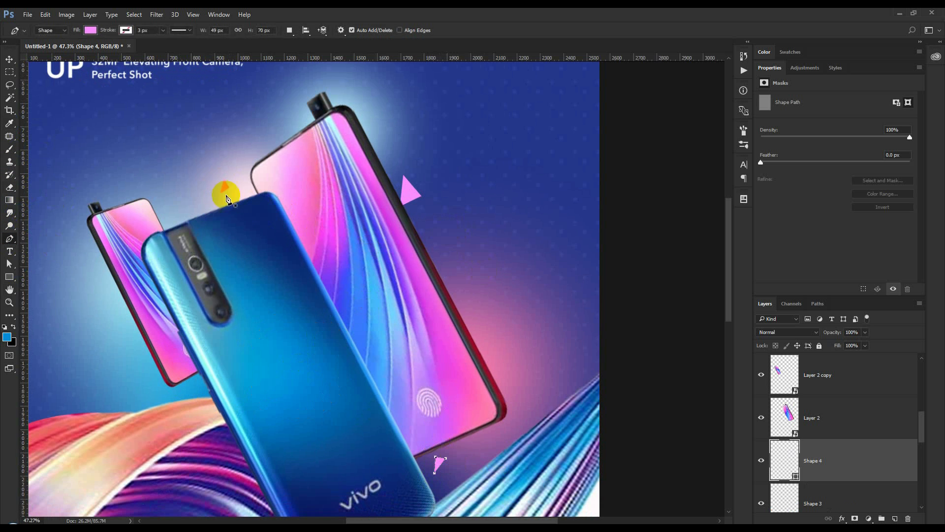
click(364, 84)
click(364, 133)
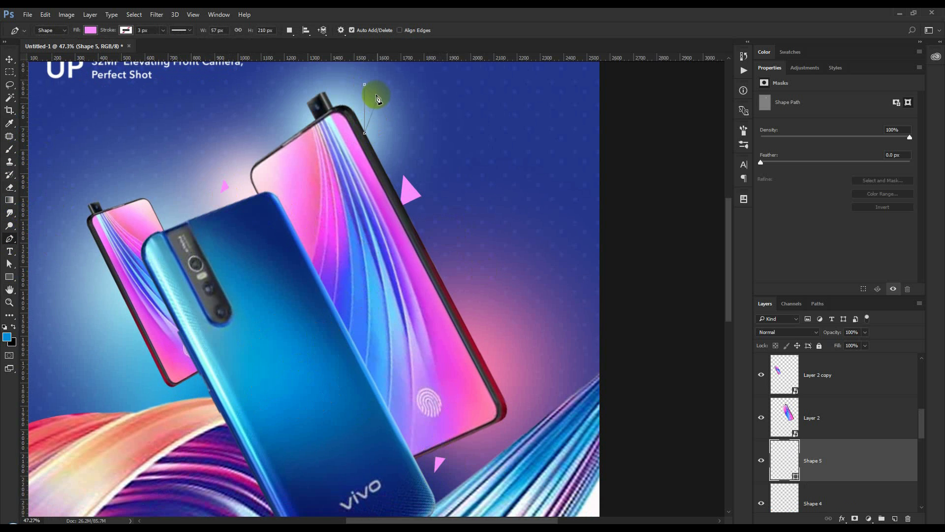
double_click(785, 460)
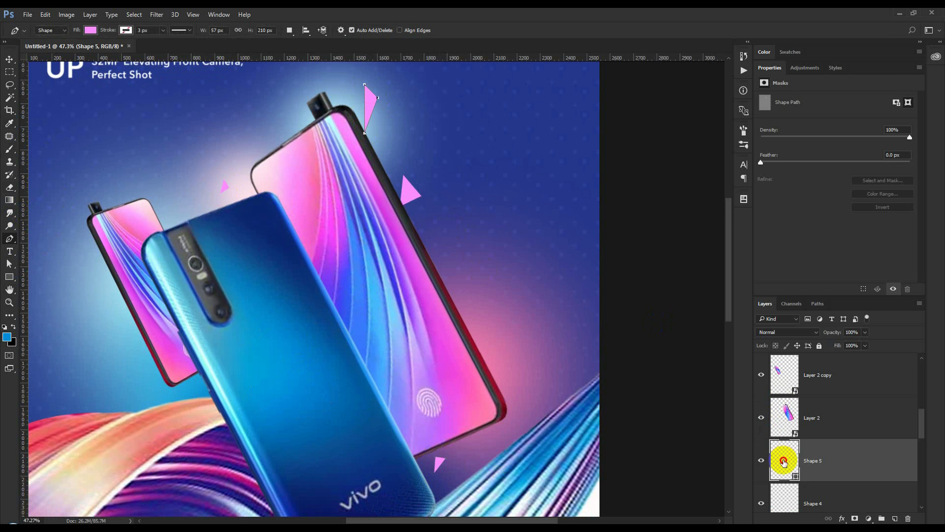
click(300, 363)
click(855, 49)
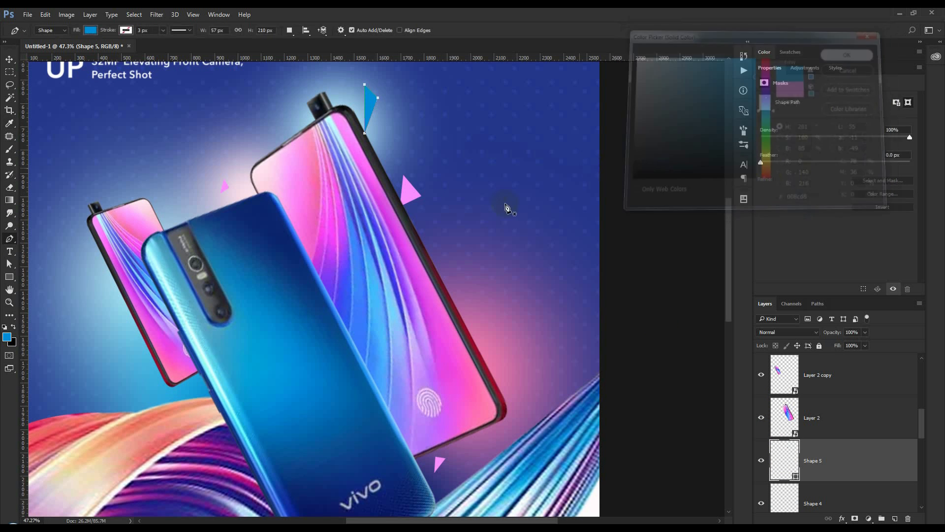
Step: Add three blue Pen triangles: one about 179×216 px and a smaller one beside the large phone, and one about 70×106 px above the blue phone
click(482, 303)
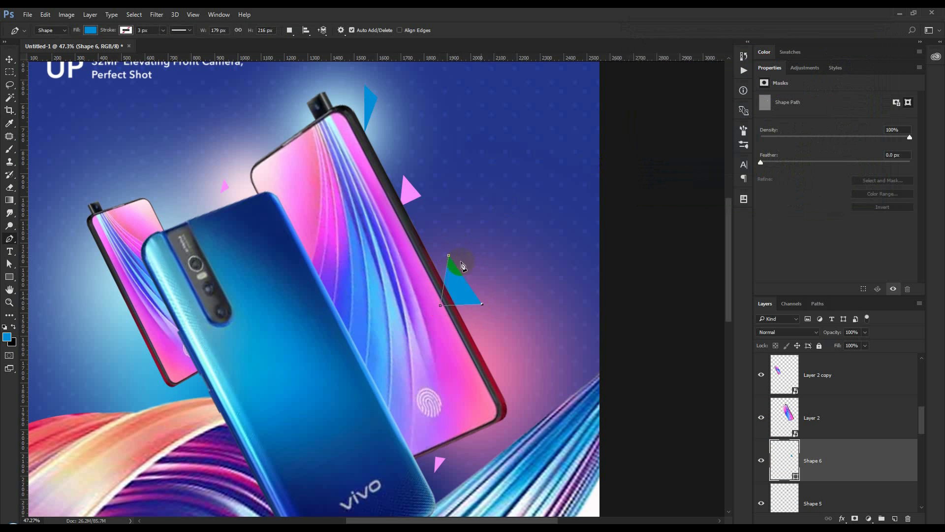
click(486, 258)
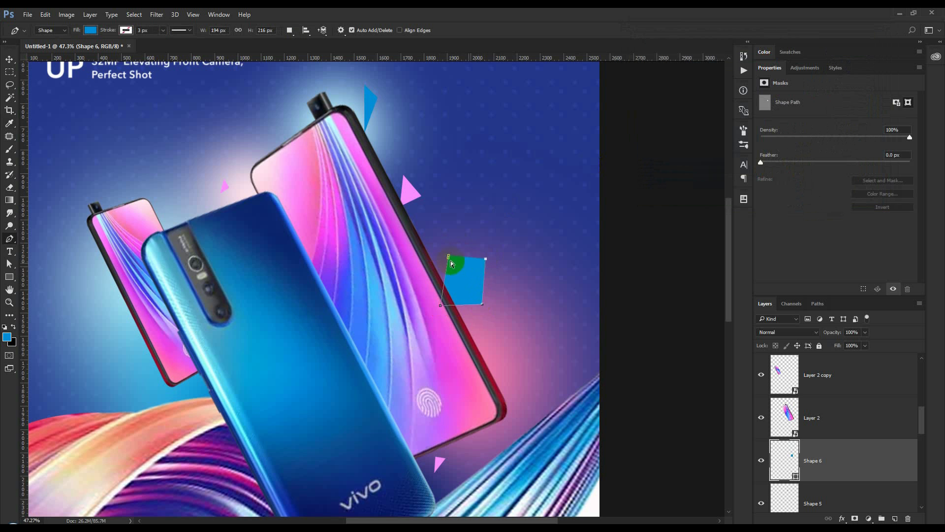
key(ctrl+z)
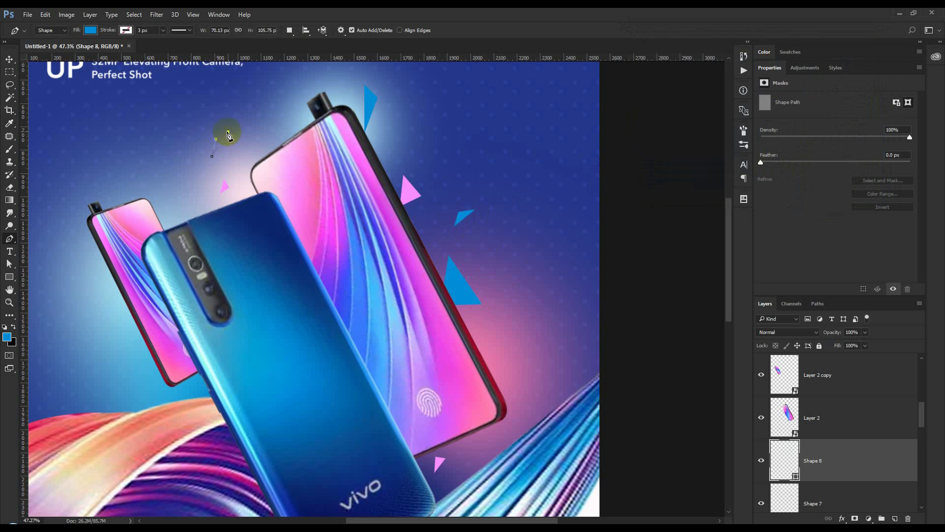
Step: Select all seven triangle shape layers and duplicate them, offsetting the copies slightly from the originals
scroll(344, 238, down, 3)
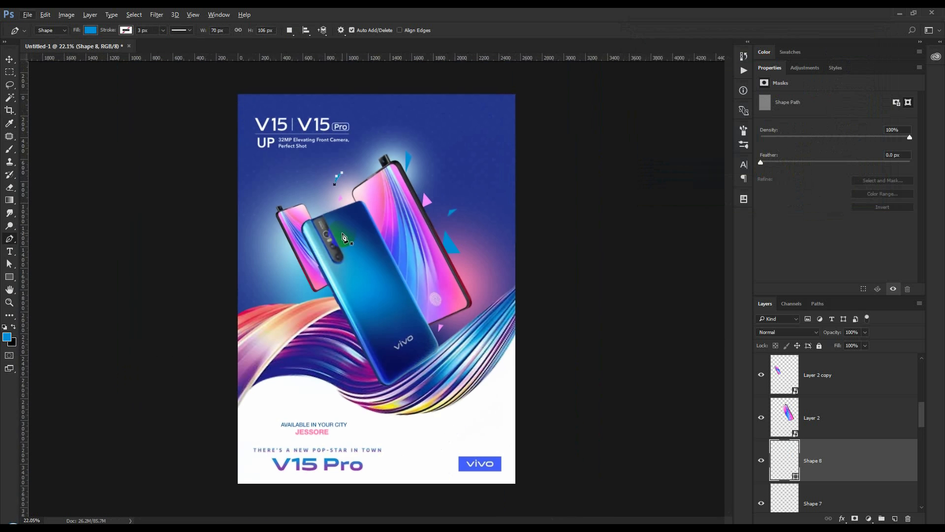
click(10, 59)
scroll(835, 468, down, 3)
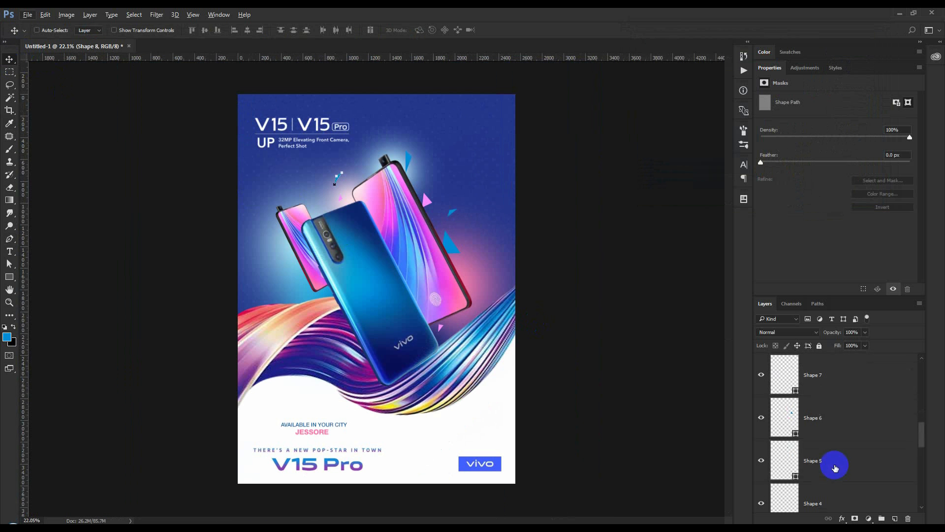
scroll(833, 465, down, 2)
shift+click(833, 462)
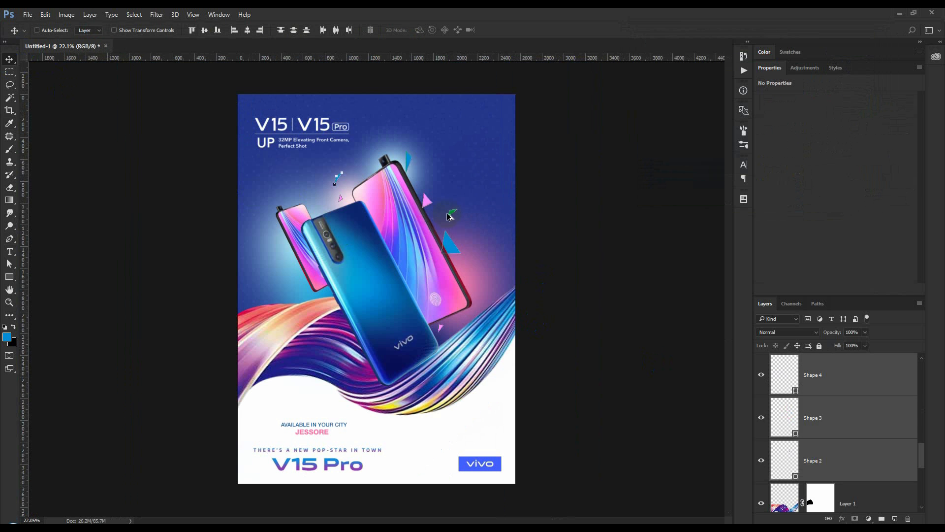
drag(443, 252, 431, 226)
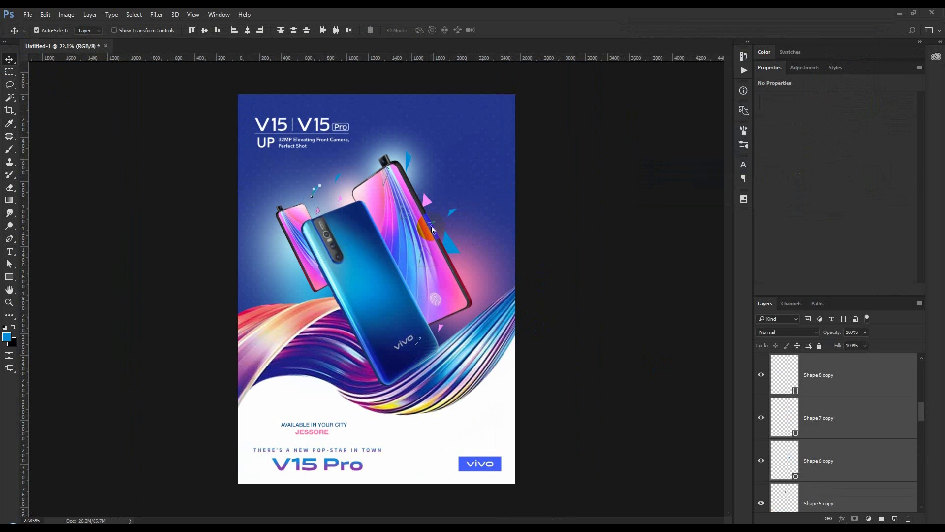
Step: Rotate the duplicated triangles by -32.08° and merge them into a single shape layer
key(ctrl+t)
drag(502, 223, 429, 165)
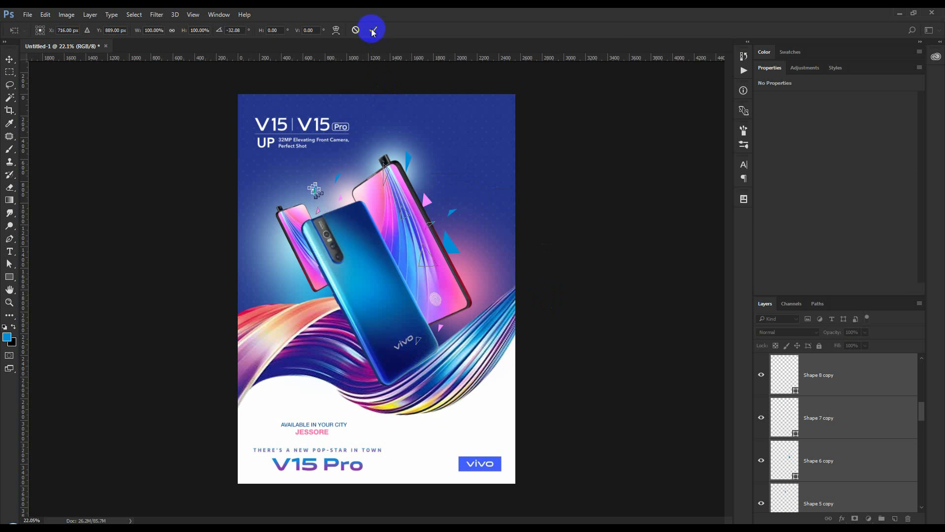
click(373, 30)
key(ctrl+e)
Step: Rotate and shrink the merged triangle copy and place it around the top of the large phone
drag(510, 370, 540, 370)
key(ctrl+t)
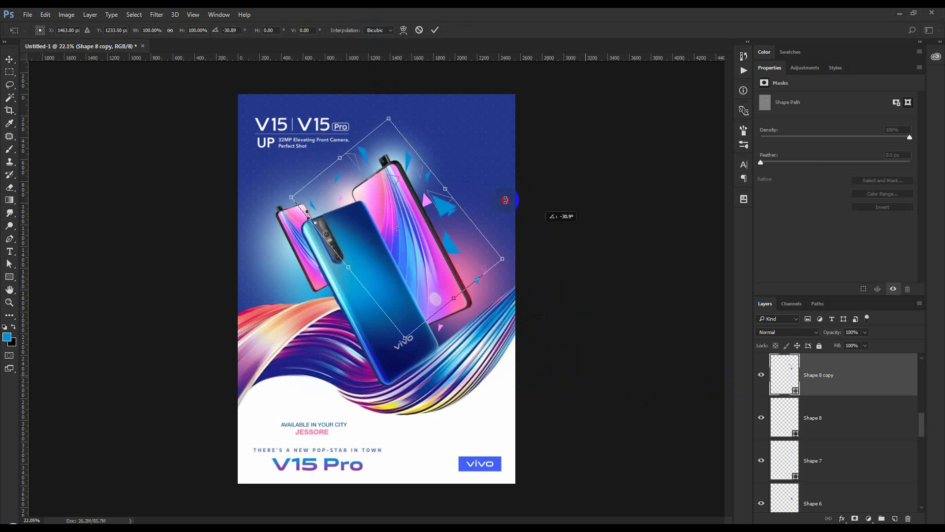
drag(557, 213, 403, 207)
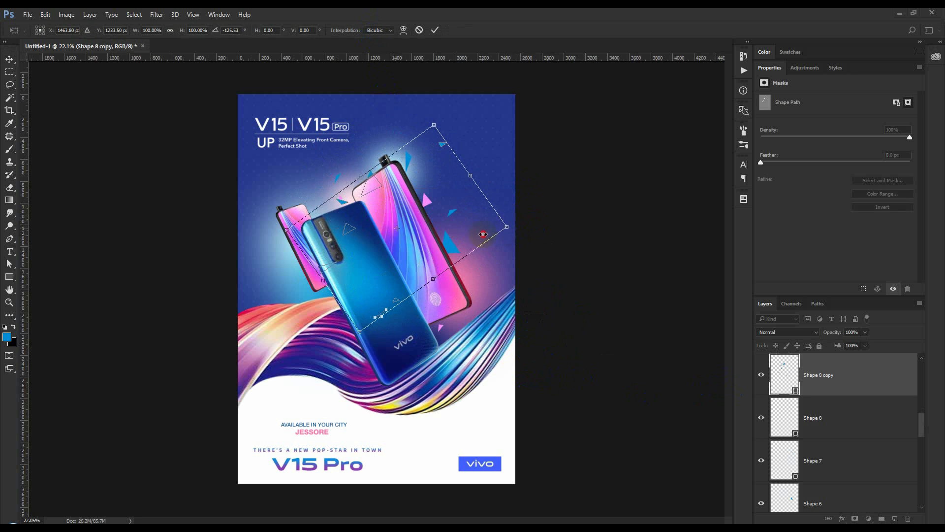
drag(507, 226, 451, 208)
drag(532, 215, 413, 348)
drag(437, 204, 351, 225)
drag(445, 271, 320, 194)
drag(324, 232, 429, 162)
click(434, 30)
Step: Shift the merged triangle copy slightly up and to the left around the large phone's pop-up camera
scroll(295, 257, up, 3)
drag(426, 130, 431, 132)
scroll(437, 216, up, 2)
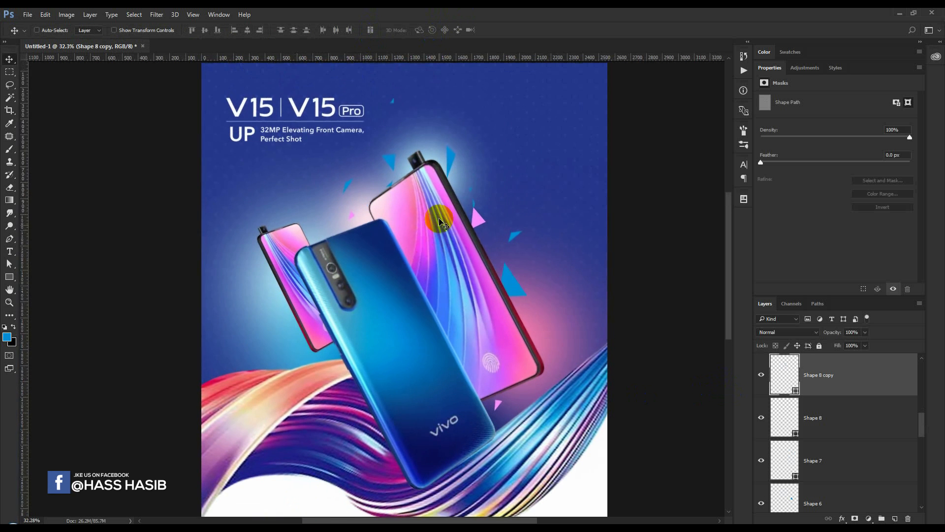
scroll(439, 219, up, 2)
drag(439, 220, 428, 200)
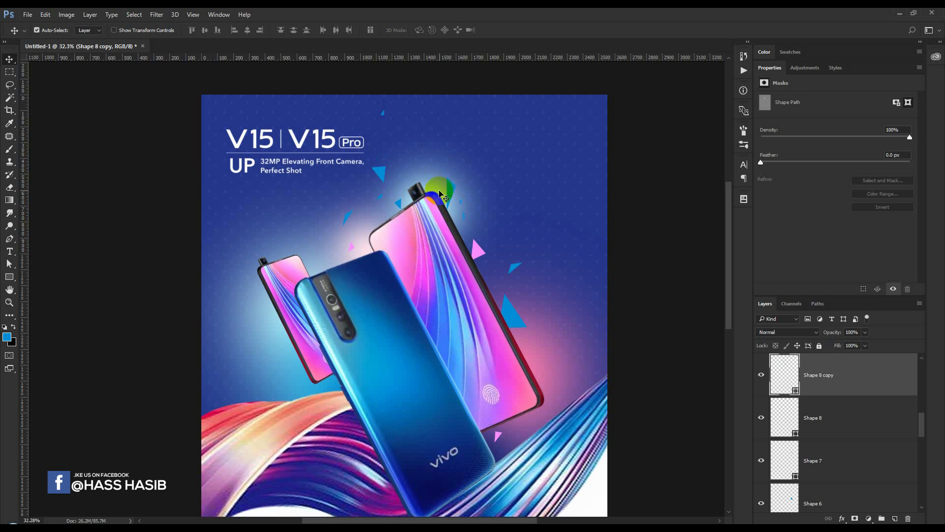
Step: Transform the merged triangle copy again, rotating and repositioning it around the large phone's upper edge
key(ctrl+t)
drag(526, 179, 363, 180)
drag(450, 175, 403, 236)
drag(516, 240, 519, 257)
drag(373, 253, 472, 254)
key(Return)
Step: Duplicate the merged triangles and place the copy further down along the large phone's right side
scroll(471, 269, down, 3)
drag(473, 201, 518, 264)
scroll(516, 261, up, 3)
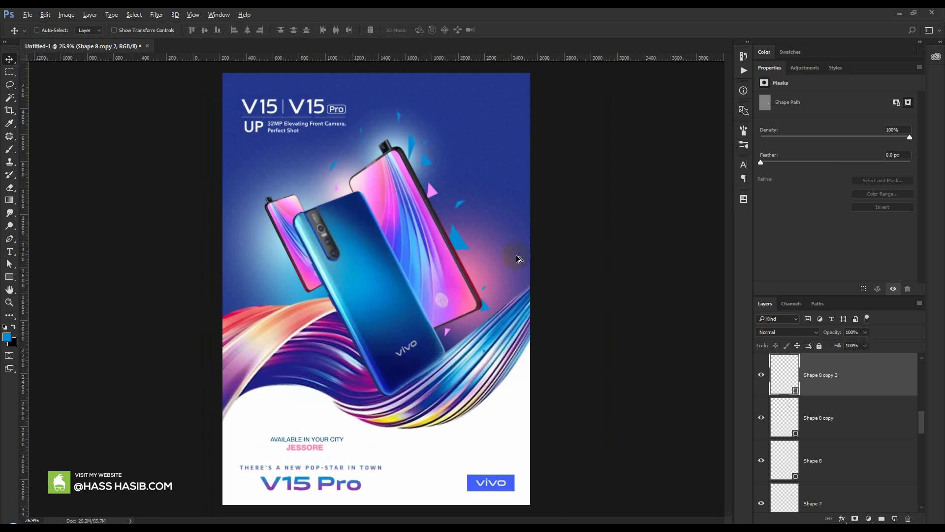
scroll(487, 267, up, 2)
scroll(487, 269, down, 5)
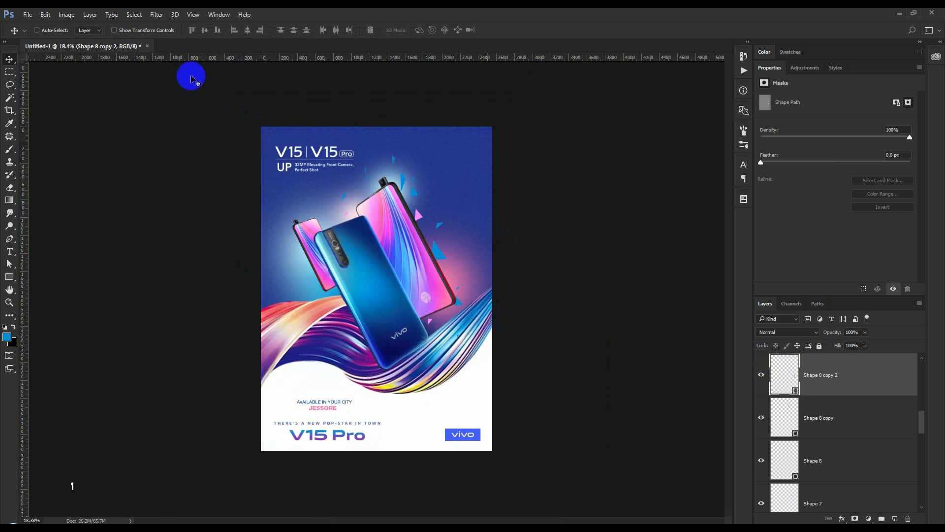
Step: Recolour the merged triangles in Shape 8 copy 2 from blue to pink (#f04de2) by sampling from the artwork
click(66, 14)
mouse_move(84, 40)
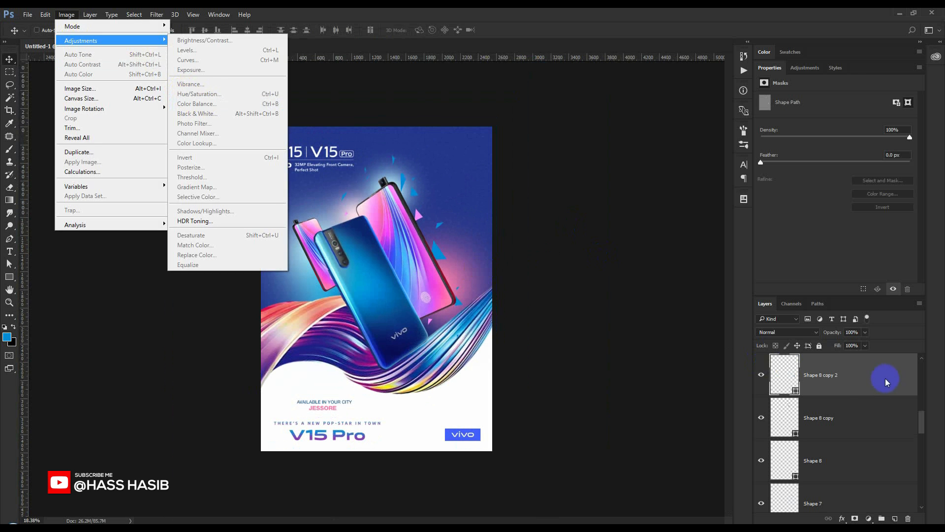
right_click(844, 374)
click(785, 373)
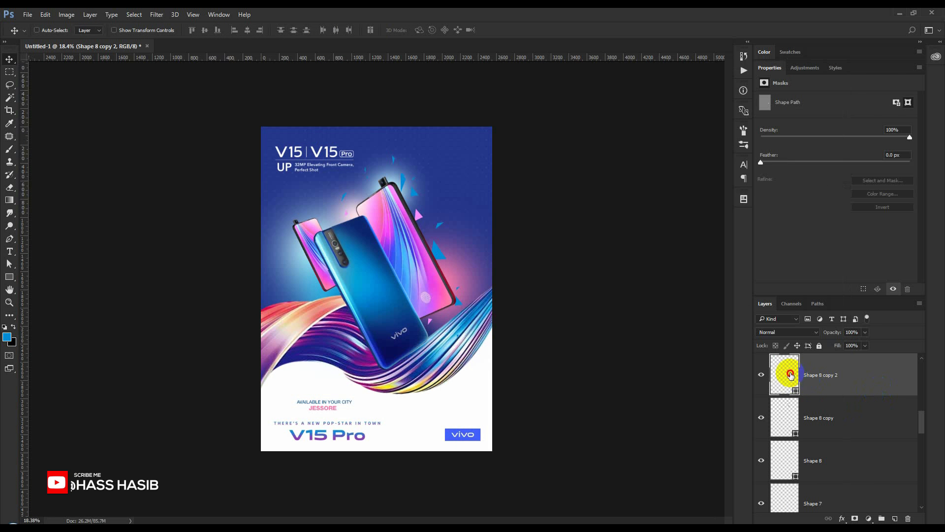
double_click(785, 373)
click(418, 283)
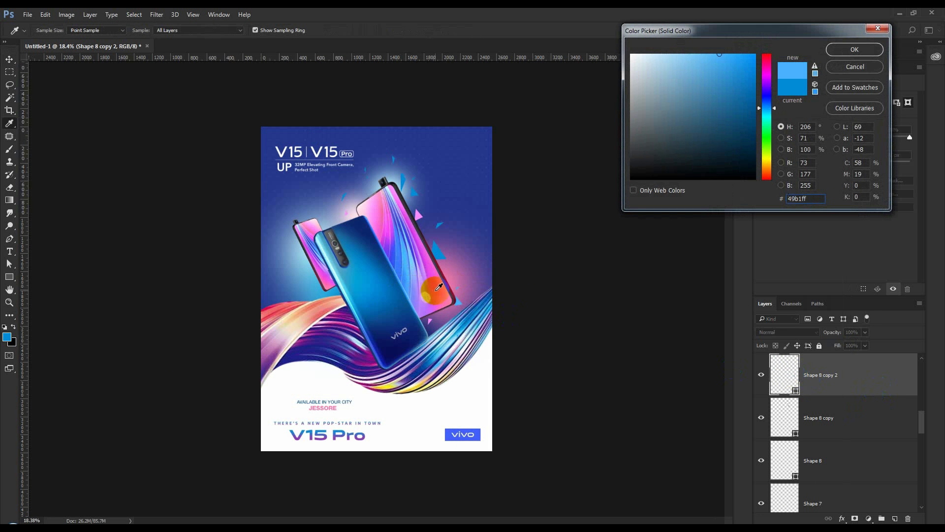
click(456, 299)
click(855, 50)
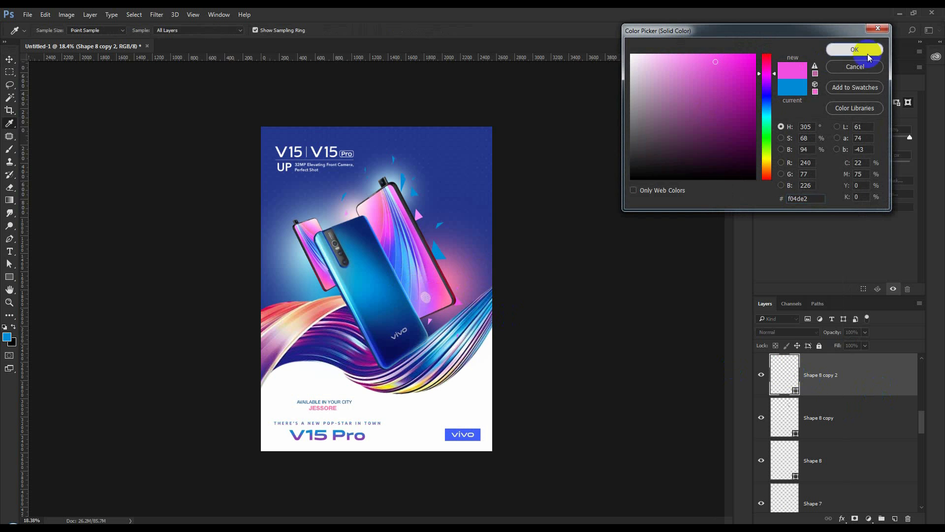
Step: Set the fill of the merged triangles in Shape 8 copy to magenta (#d83ee2)
double_click(798, 410)
drag(370, 232, 309, 240)
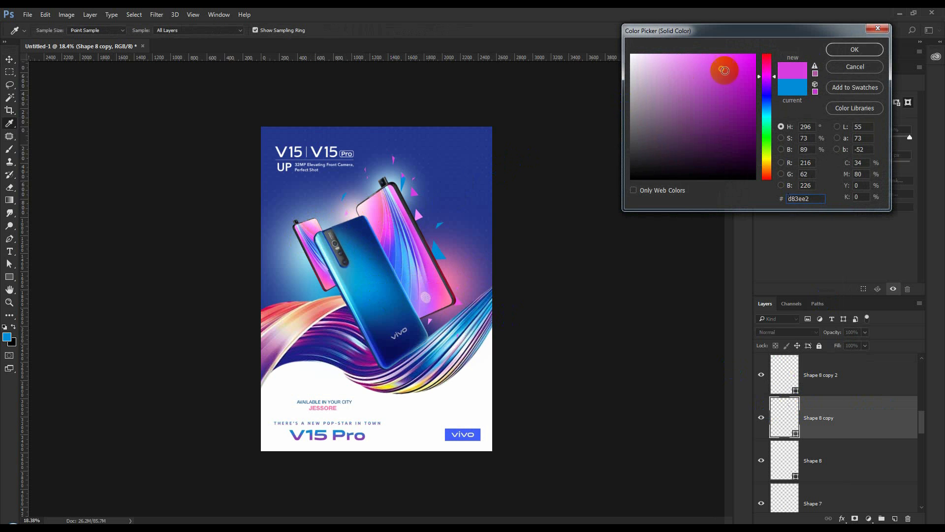
click(842, 50)
Step: Shift the magenta triangles around the large phone's top up about 98 px and left about 46 px
scroll(457, 186, up, 2)
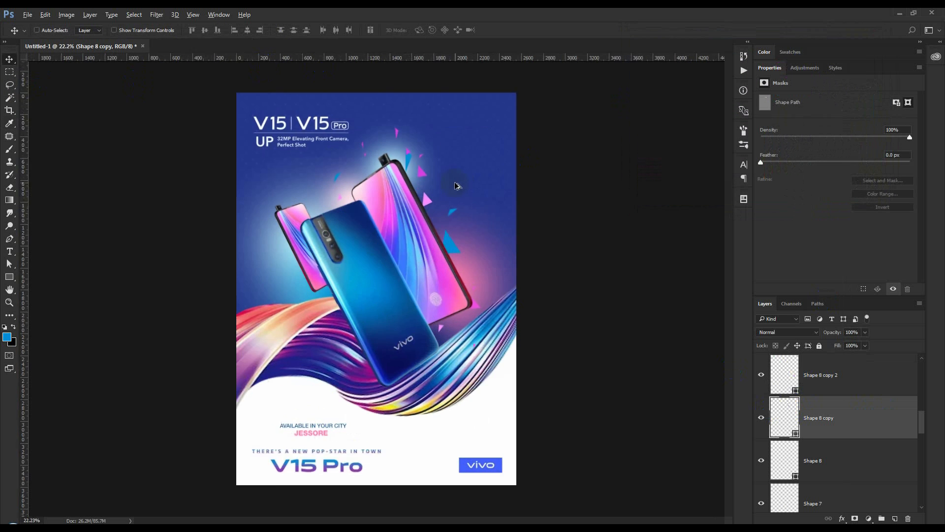
scroll(456, 186, up, 1)
mouse_move(456, 188)
mouse_down()
mouse_move(456, 200)
mouse_move(454, 175)
mouse_up()
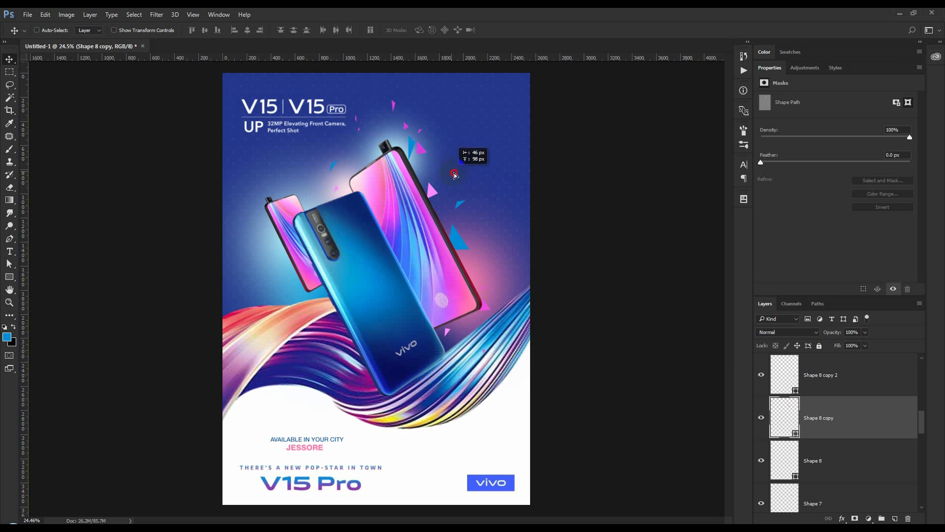
Step: Delete the surplus small triangles above and left of the large phone's camera from Shape 8 copy using Path Selection
scroll(388, 143, up, 3)
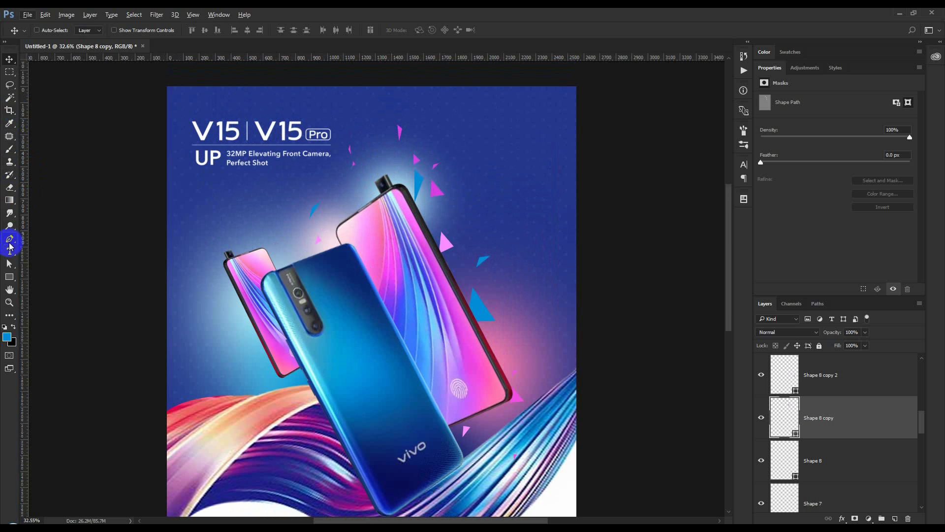
click(10, 244)
click(15, 265)
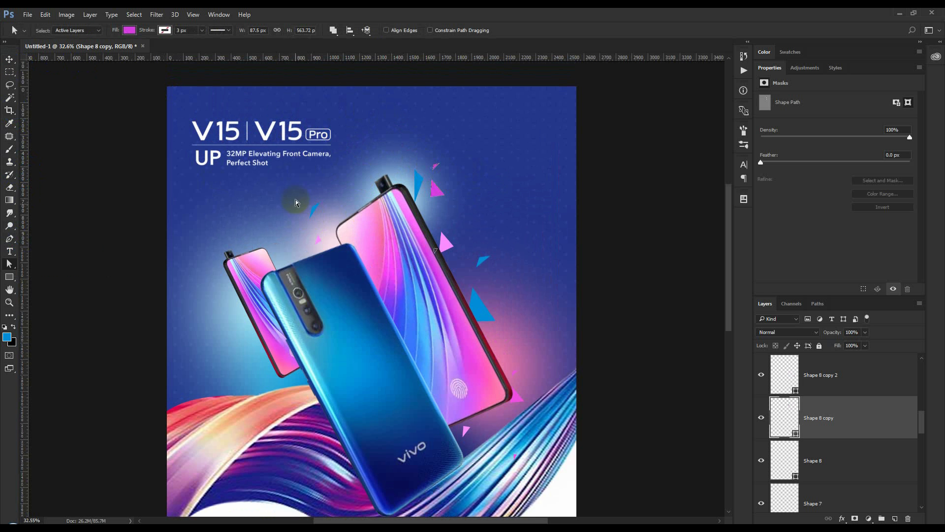
click(8, 62)
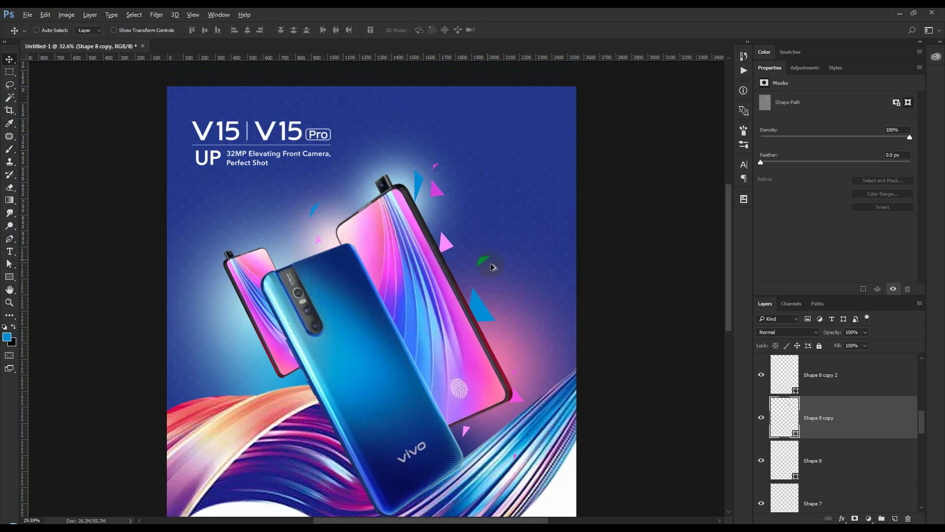
Step: Duplicate the remaining magenta triangles and place the copy to the left of the large phone's pop-up camera
scroll(510, 271, down, 2)
drag(451, 248, 421, 246)
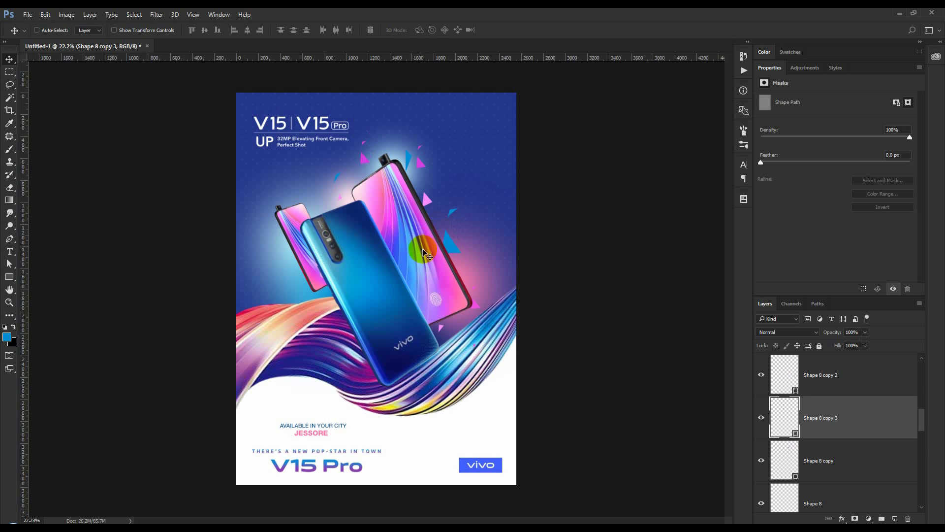
scroll(828, 463, down, 3)
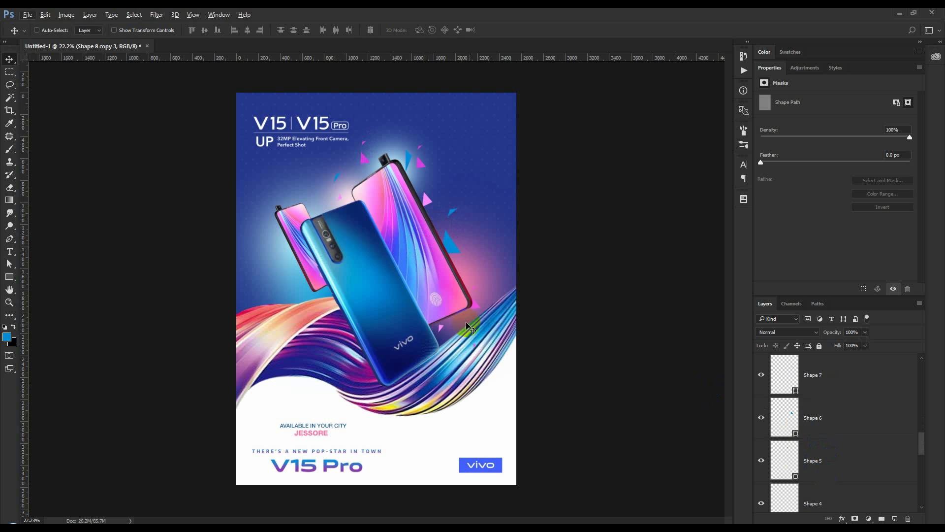
scroll(387, 291, up, 1)
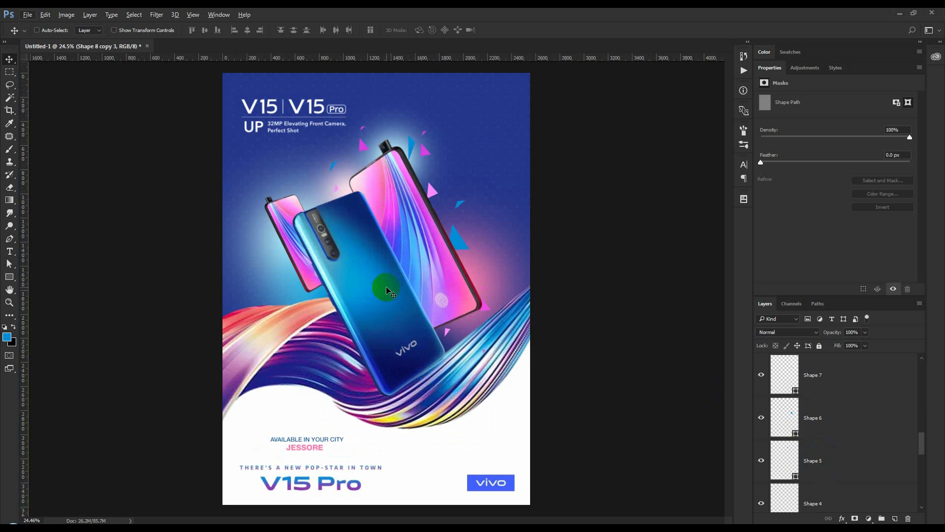
Step: Group all the triangle shape layers from Shape 8 copy 2 downwards and hide the group
scroll(822, 394, up, 3)
click(823, 420)
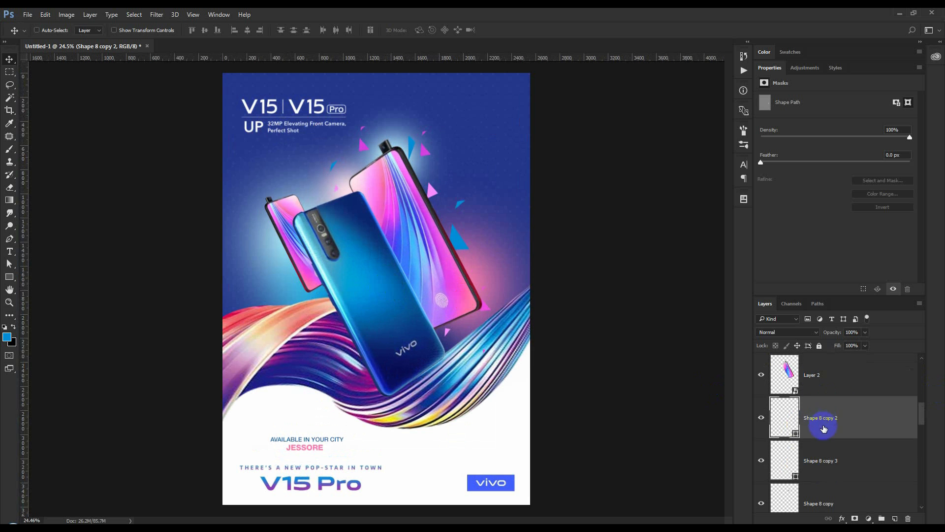
scroll(823, 420, down, 5)
ctrl+click(833, 374)
key(ctrl+g)
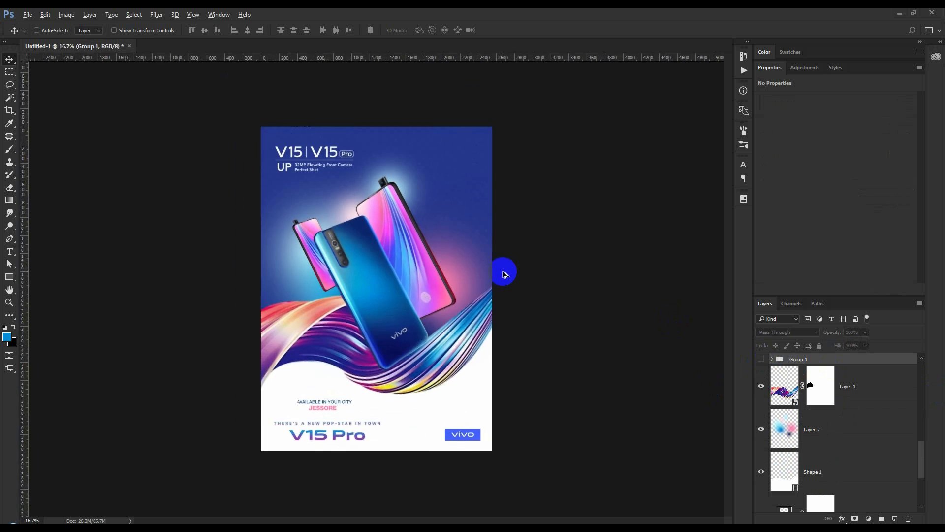
Step: Stamp all visible layers into a merged layer above the JESSORE text and delete that layer again
scroll(850, 400, up, 10)
click(851, 381)
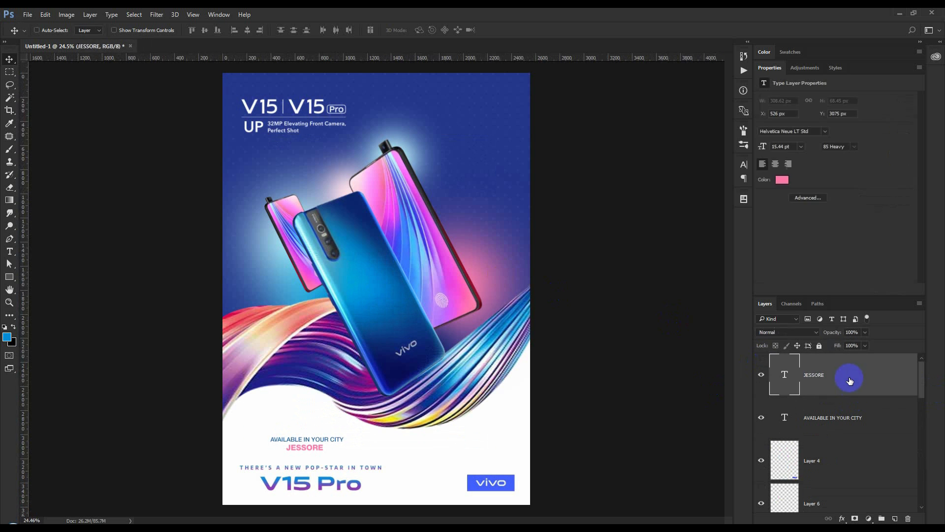
key(ctrl+alt+shift+e)
scroll(429, 309, up, 1)
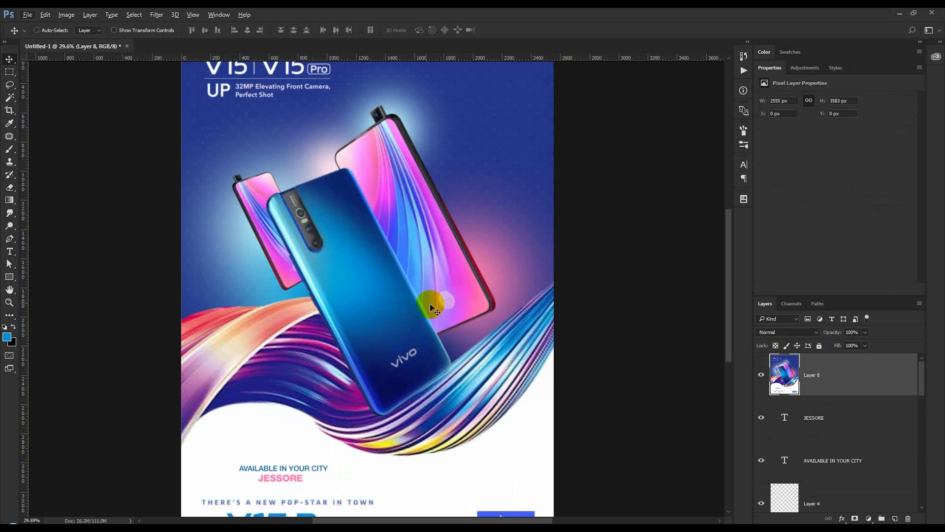
scroll(449, 309, down, 2)
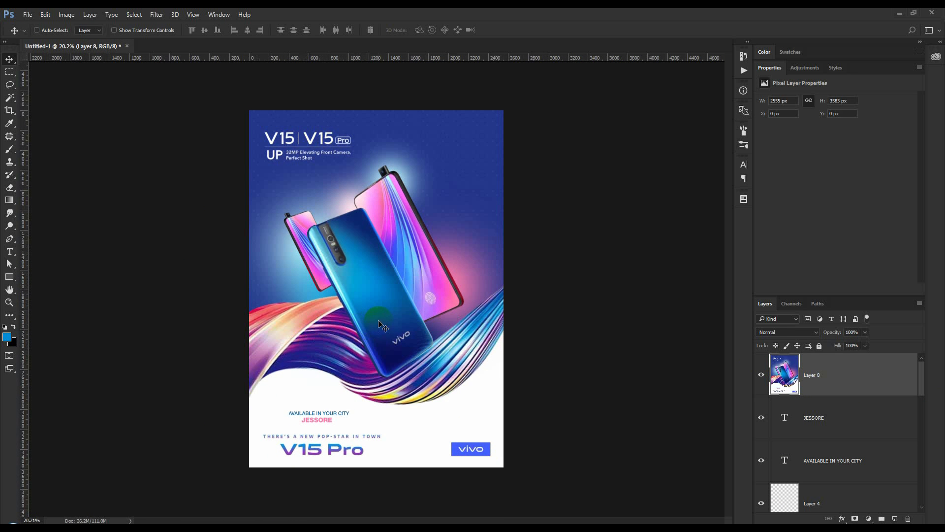
click(907, 518)
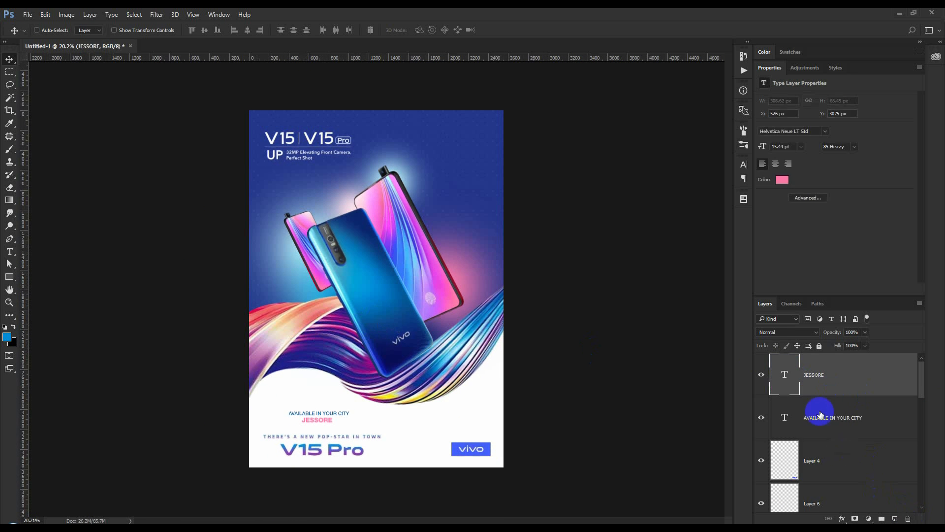
Step: Move the city availability text and the V15 Pro title with its tagline up by about 69 px
shift+click(819, 415)
drag(433, 422, 433, 415)
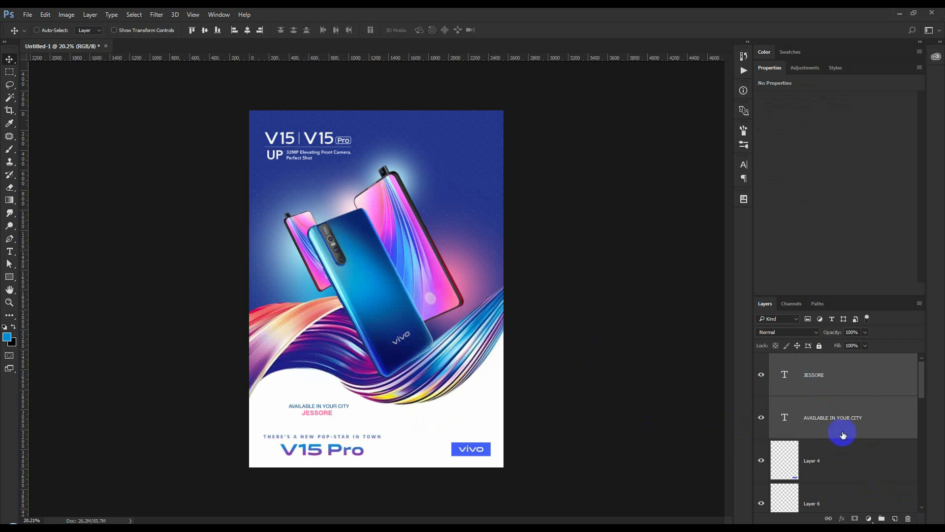
scroll(840, 432, down, 3)
scroll(844, 442, up, 3)
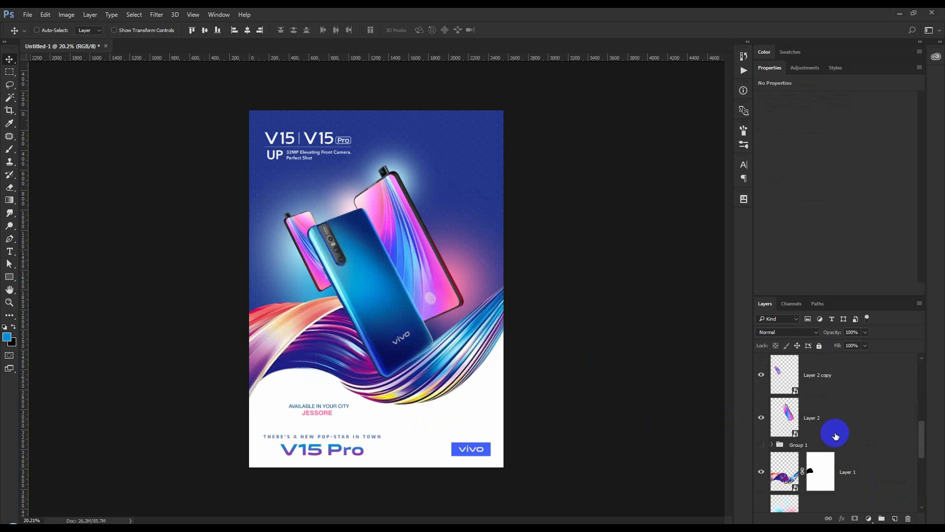
scroll(831, 443, up, 3)
click(827, 427)
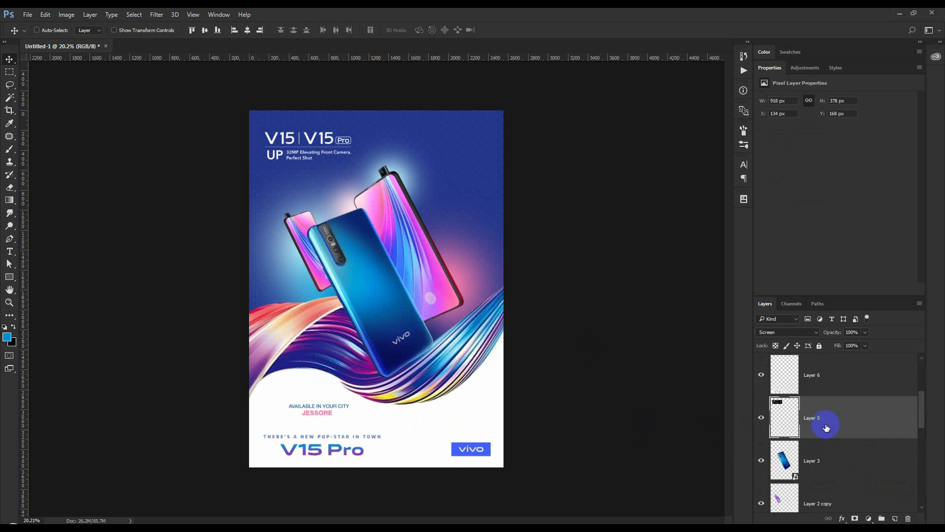
click(831, 384)
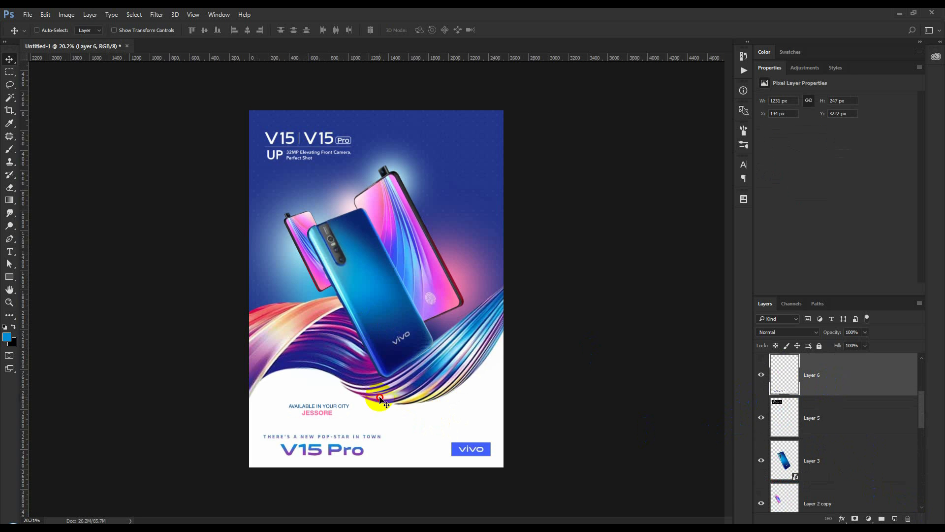
drag(380, 398, 381, 392)
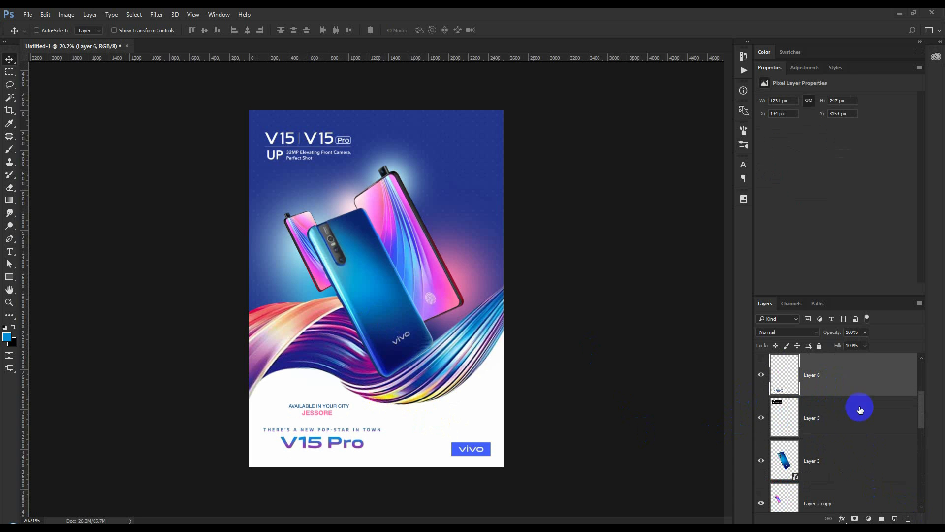
Step: Move the vivo logo box straight up by 69 px to line up with the V15 Pro title
scroll(825, 432, up, 3)
click(822, 462)
drag(599, 449, 601, 440)
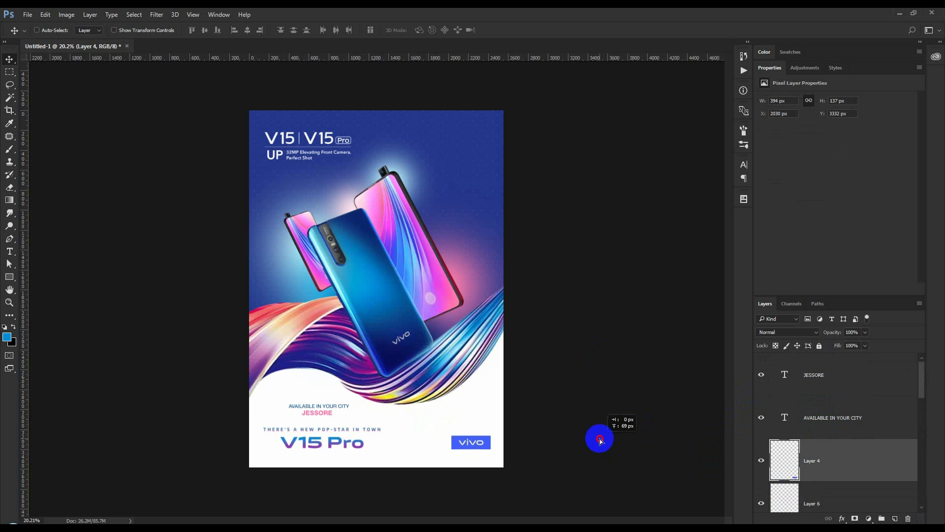